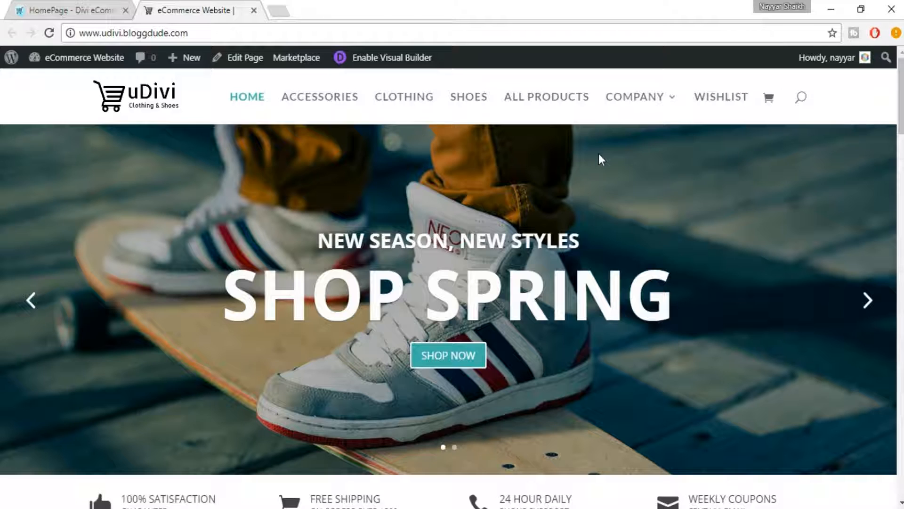
Step: Open the site's WordPress dashboard in a new browser tab and switch to it
mouse_move(45, 58)
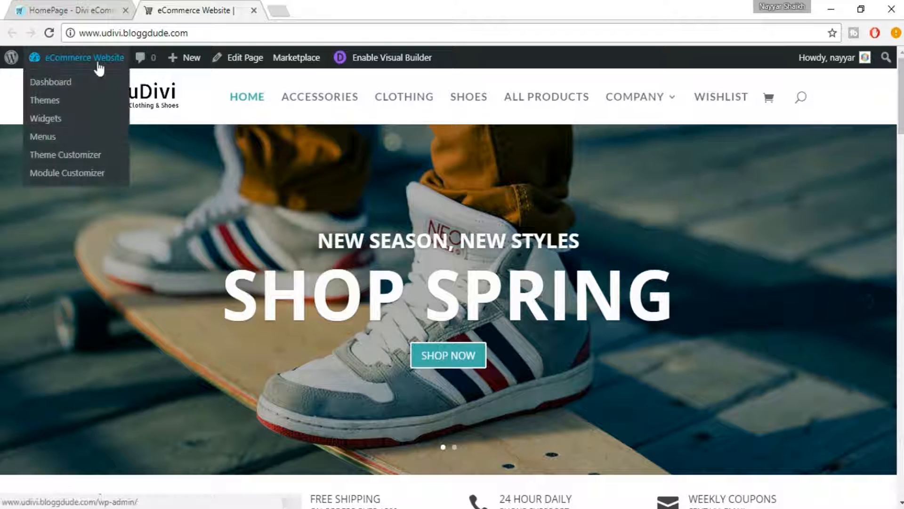
right_click(65, 86)
click(95, 89)
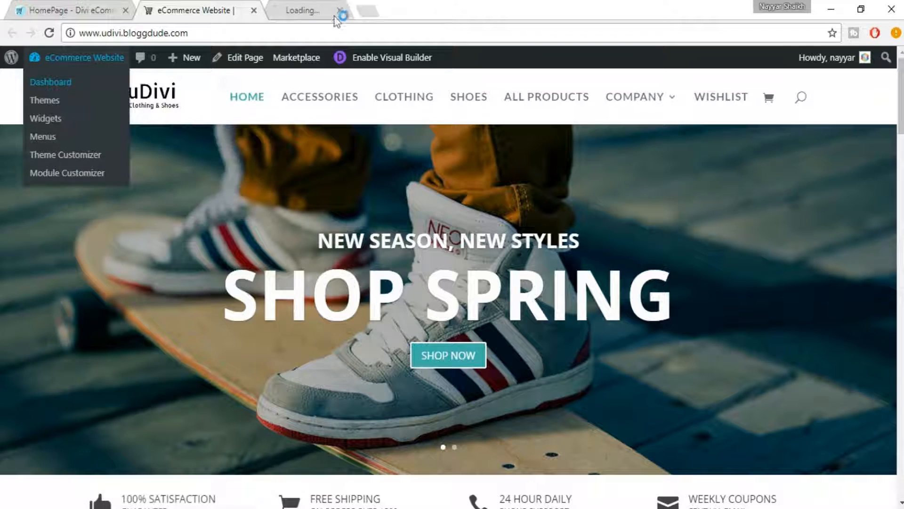
click(336, 10)
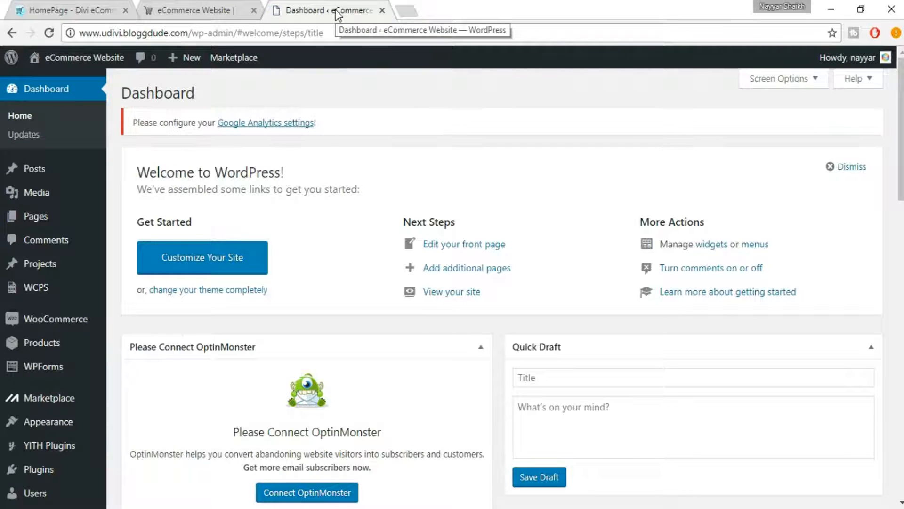
Step: Go to the page for adding new plugins and search for "yoast"
scroll(127, 289, down, 4)
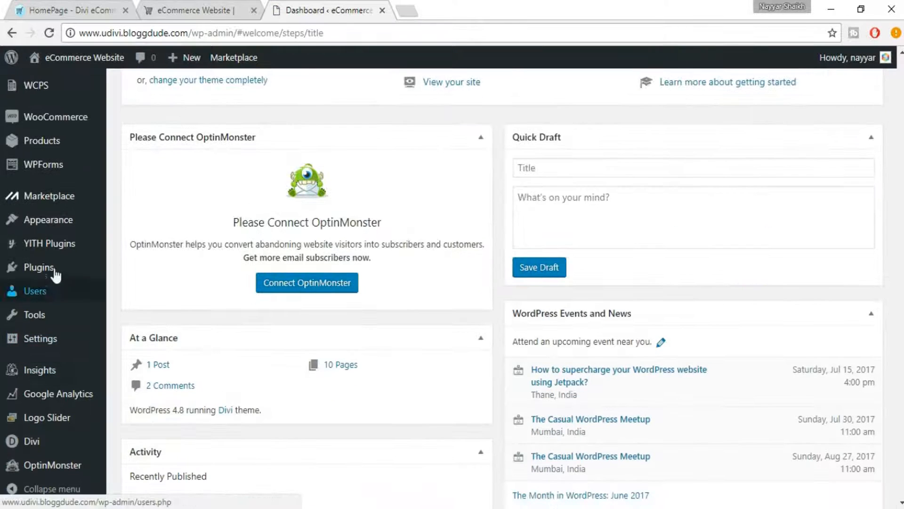
mouse_move(60, 268)
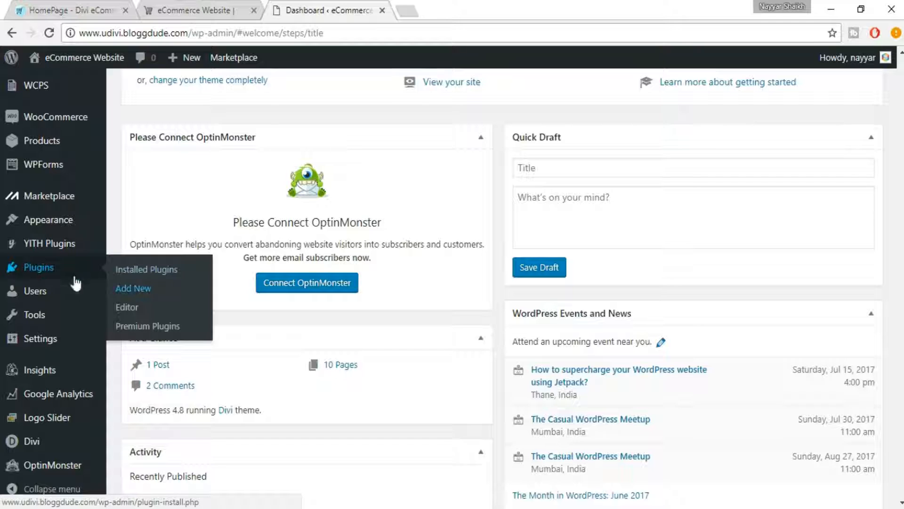
click(130, 288)
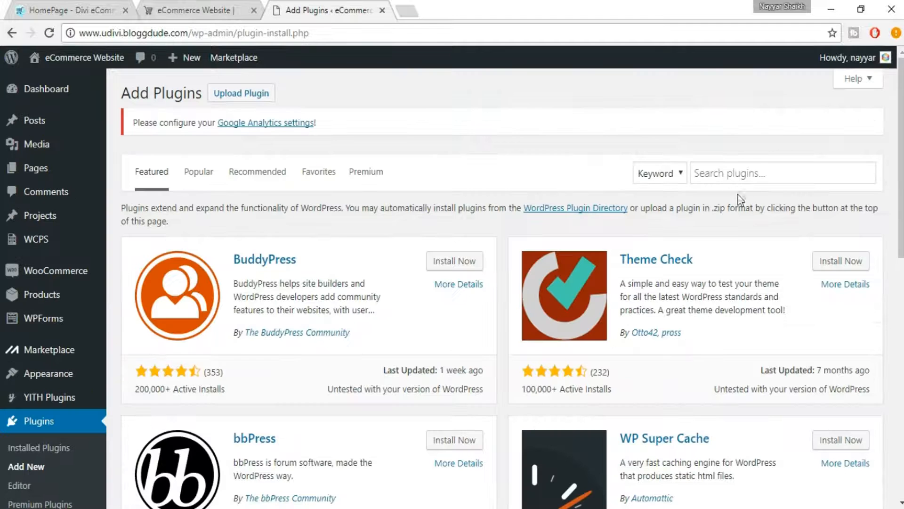
click(726, 175)
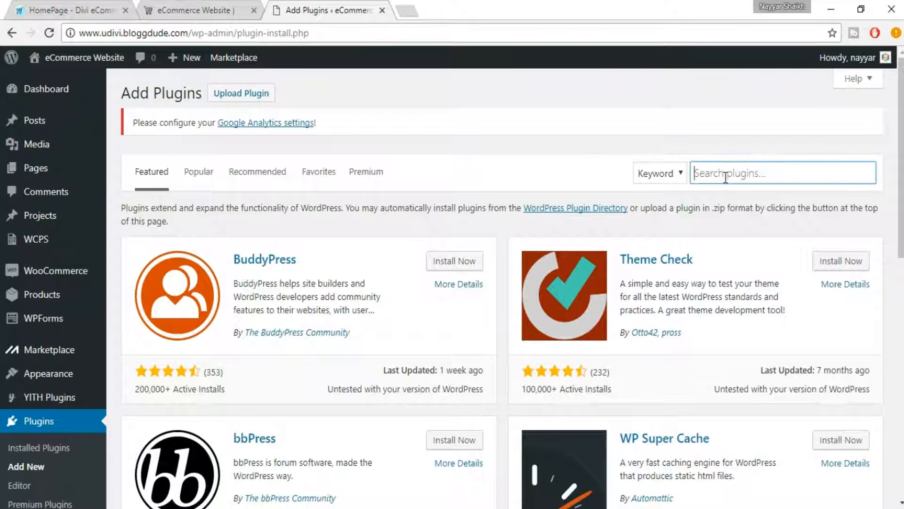
text(yoast)
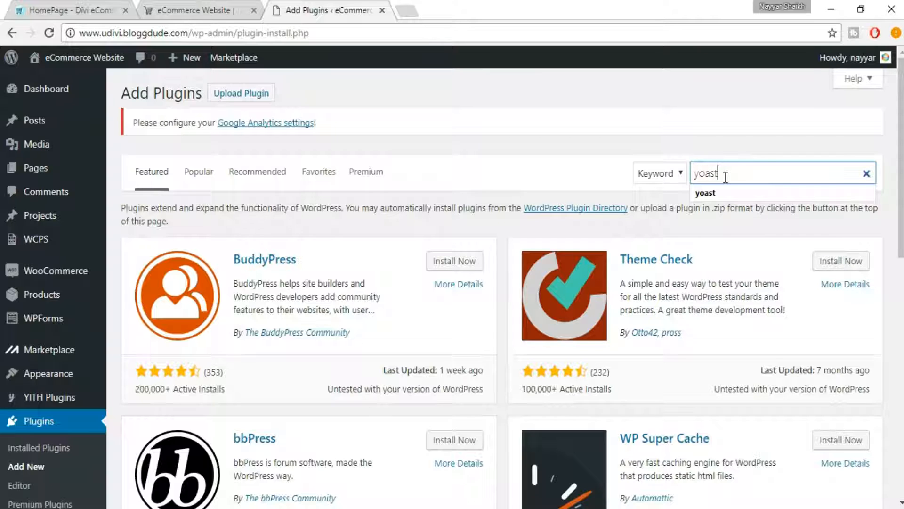
key(Return)
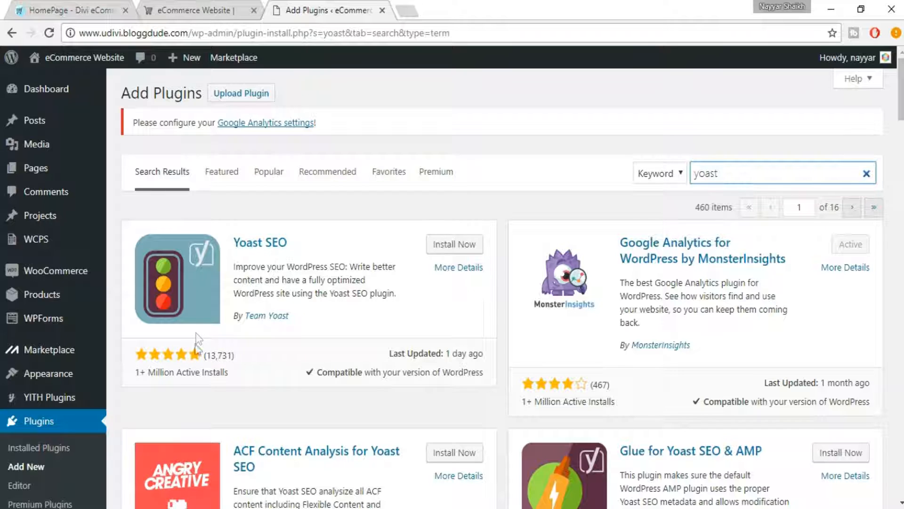
Step: Install and activate the Yoast SEO plugin
drag(138, 372, 243, 372)
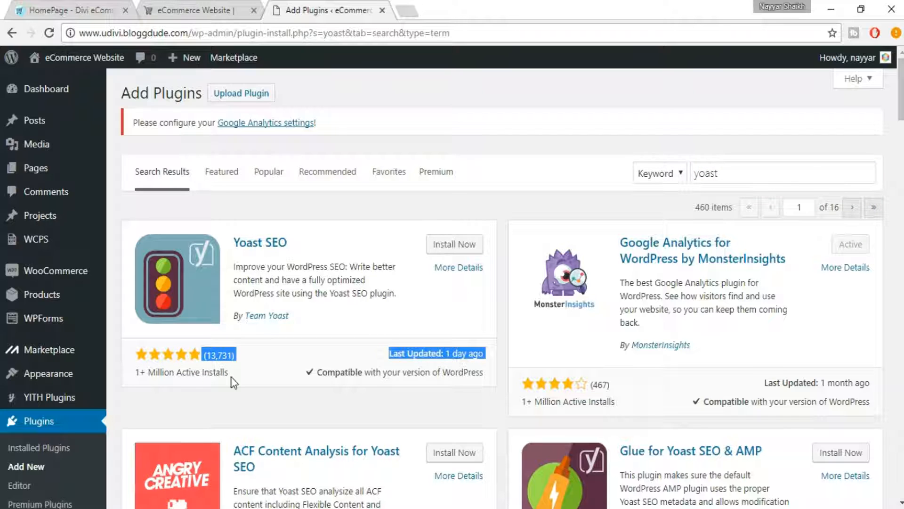
click(231, 377)
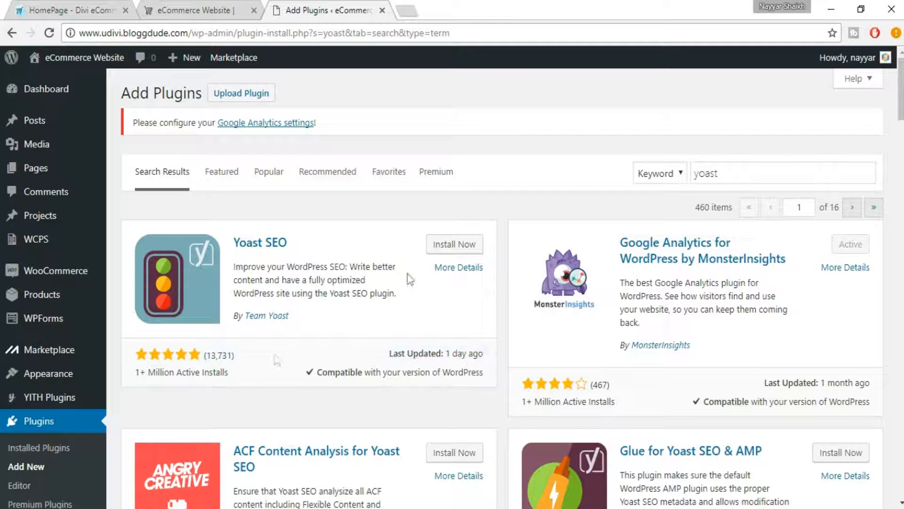
click(453, 250)
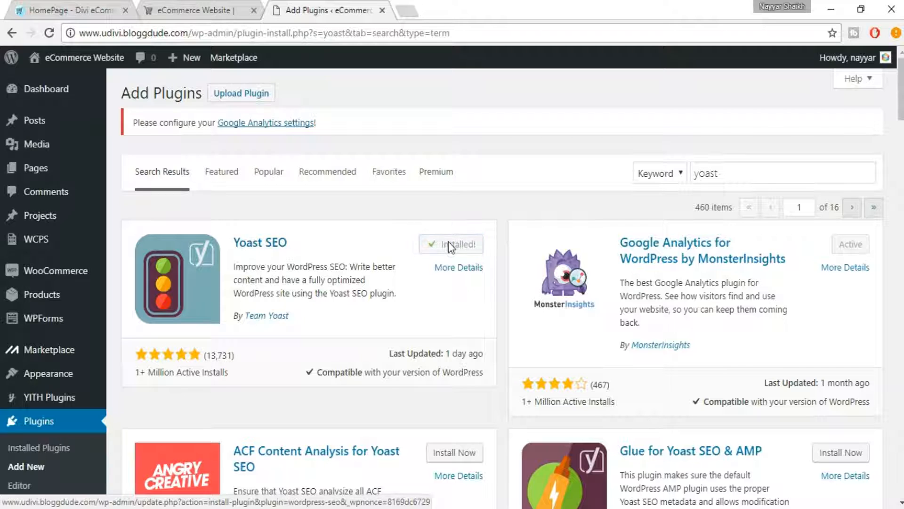
click(454, 251)
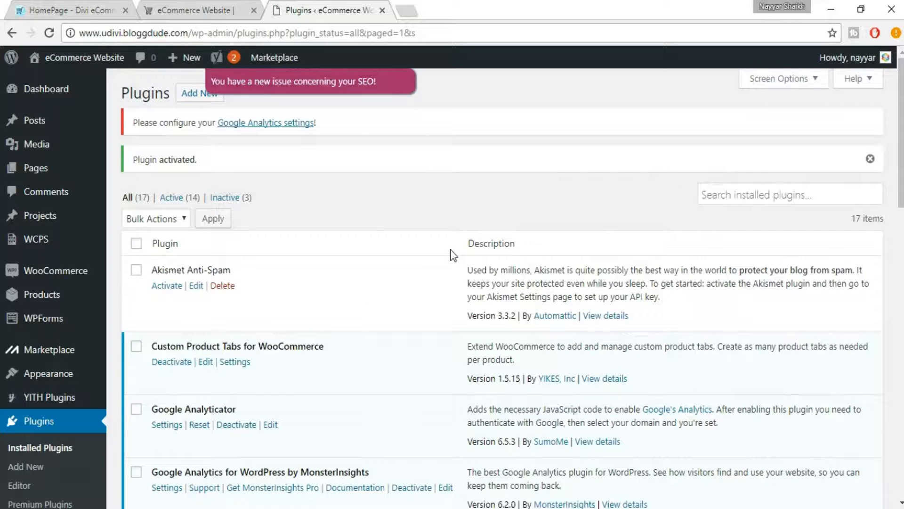
Step: Open the Yoast SEO dashboard and review its Problems and Notifications sections
scroll(422, 278, down, 9)
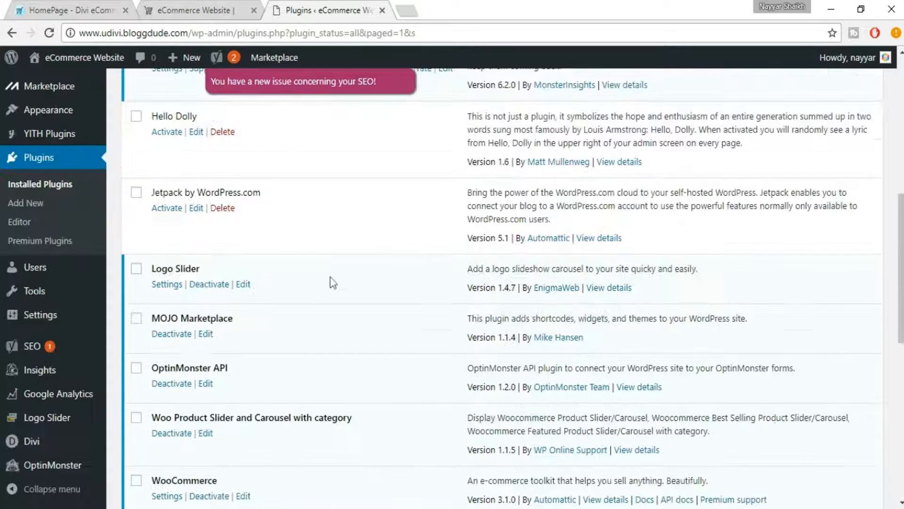
mouse_move(59, 351)
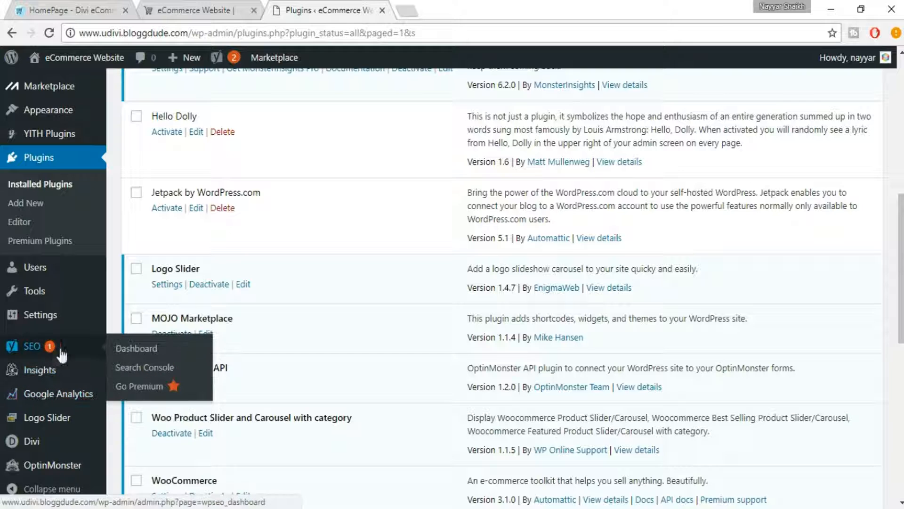
click(49, 350)
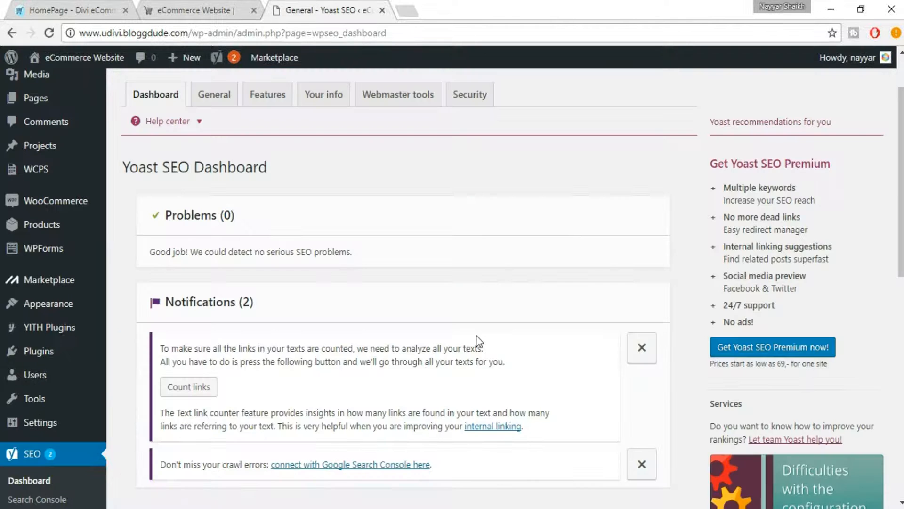
scroll(333, 262, down, 1)
scroll(172, 258, down, 1)
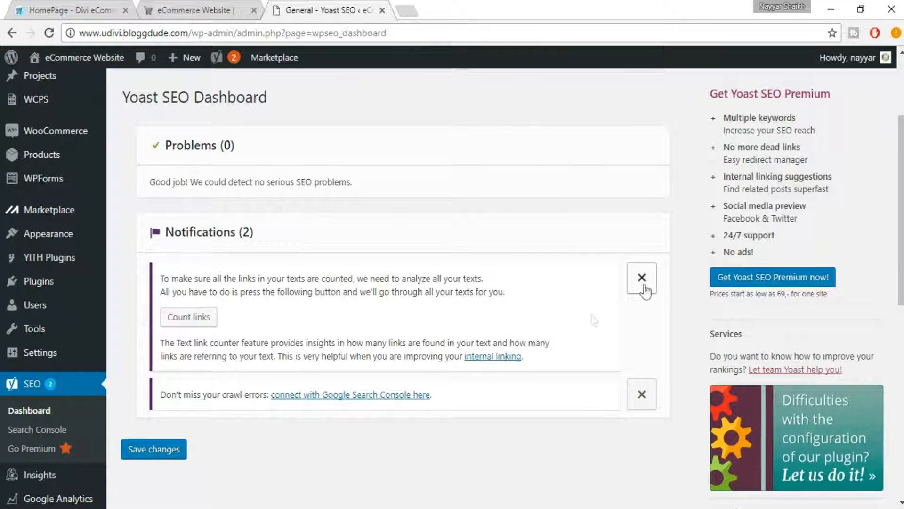
scroll(337, 397, up, 2)
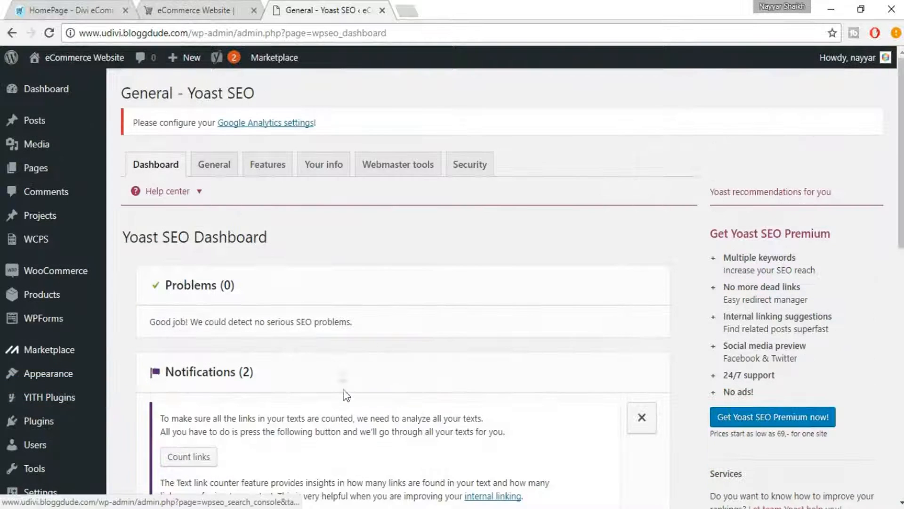
Step: Launch the configuration wizard from Yoast's General settings and choose to configure Yoast SEO in a few steps
click(216, 169)
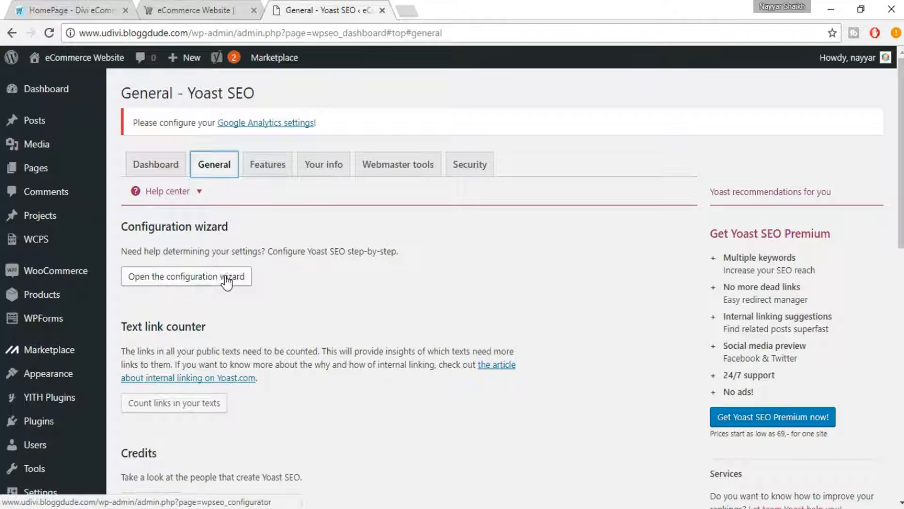
click(208, 279)
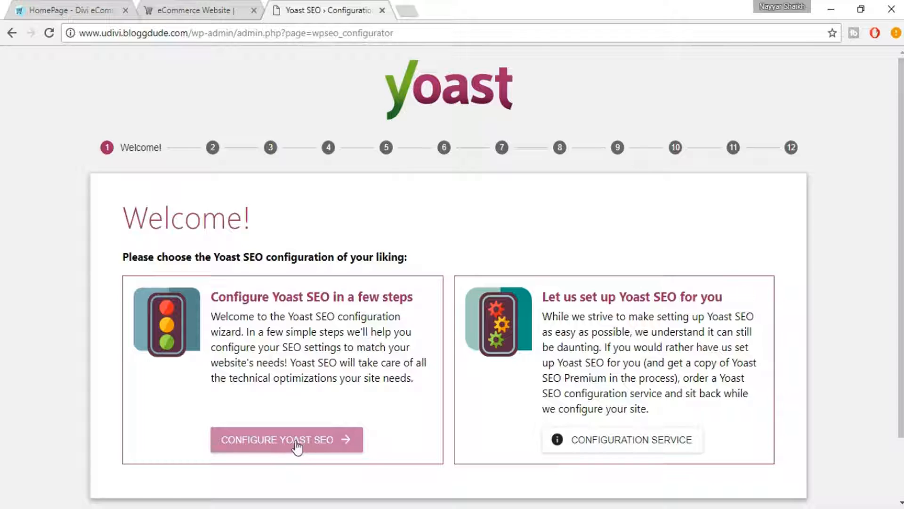
click(311, 442)
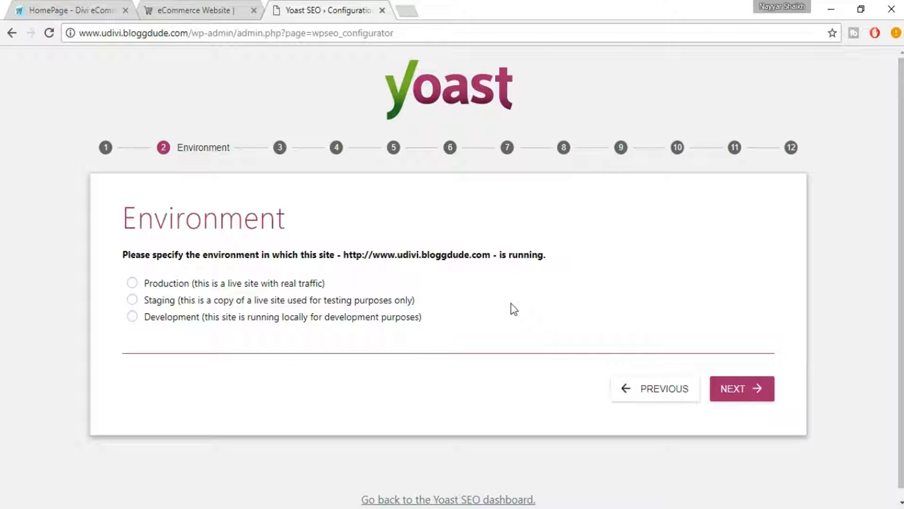
Step: Specify Production as the site's environment and Webshop as the site type, advancing the wizard to the Company or person step
click(276, 284)
click(744, 394)
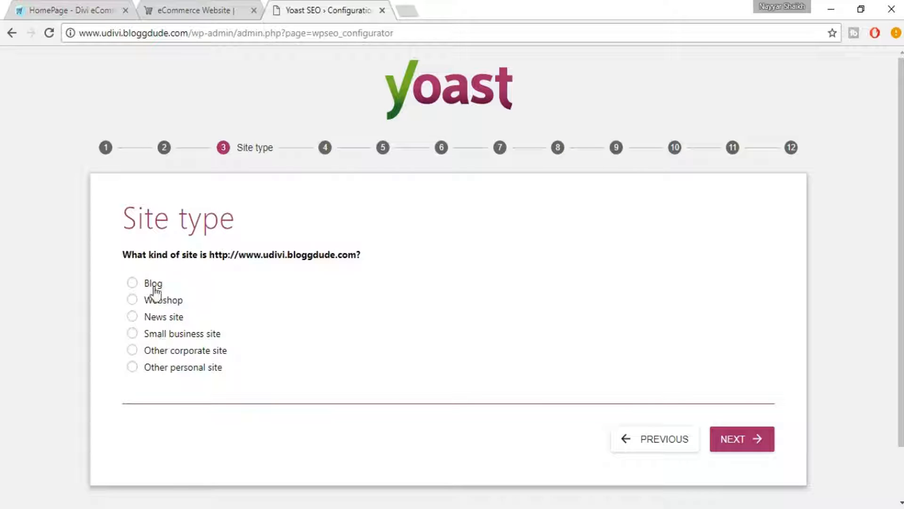
click(173, 306)
click(760, 443)
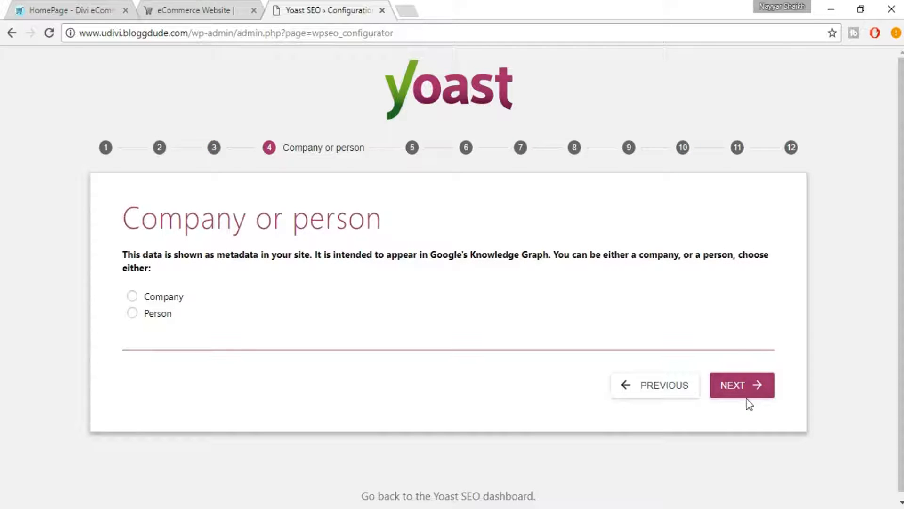
Step: Identify the site as a Company and enter "BloggDude Inc." as the company name
click(157, 300)
scroll(253, 349, down, 2)
click(220, 302)
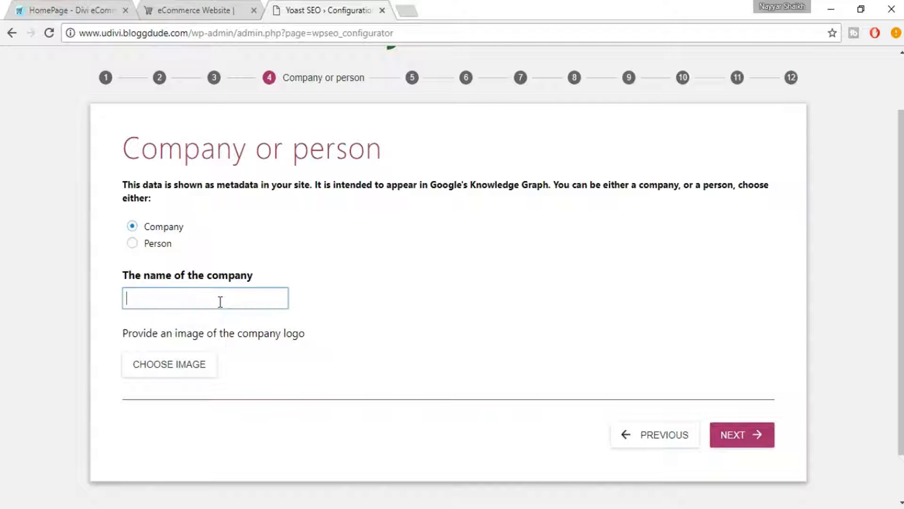
text(BloggDude )
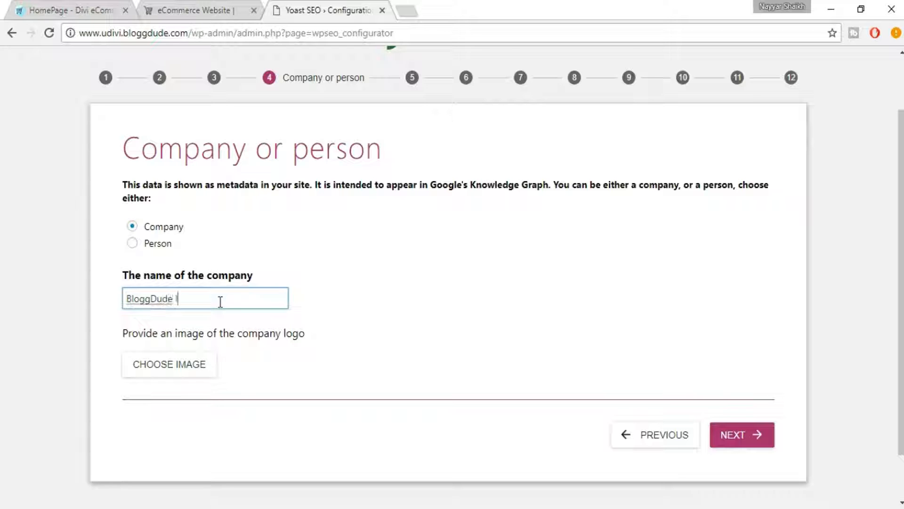
text(Inc.)
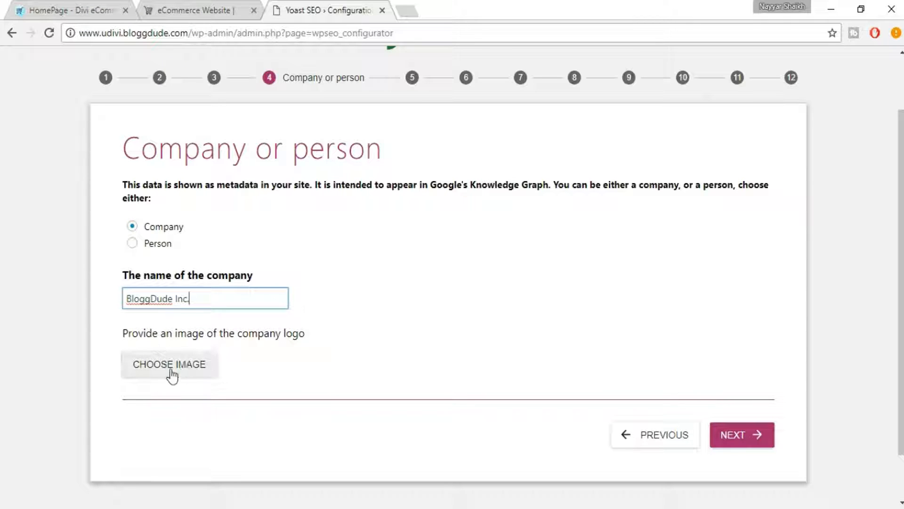
Step: Choose the uDivi Clothing & Shoes image from the media library as the company logo and continue to Social profiles
click(193, 370)
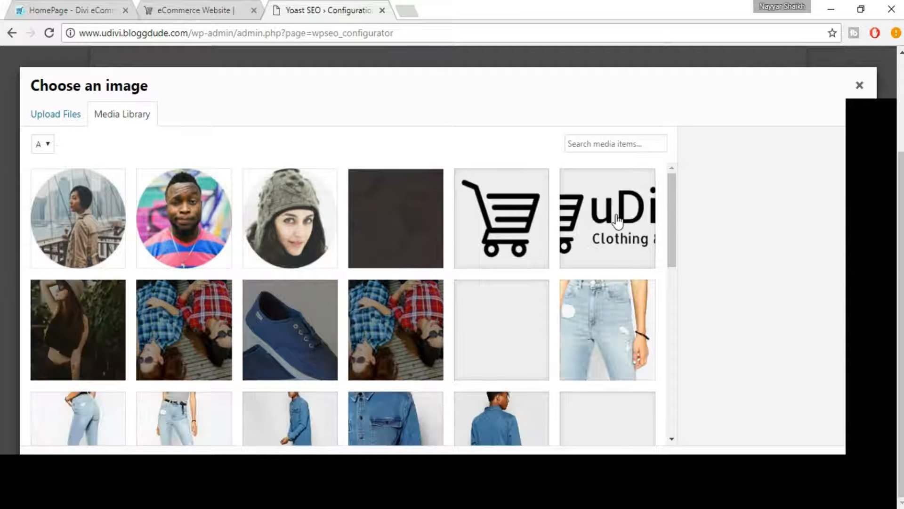
click(617, 222)
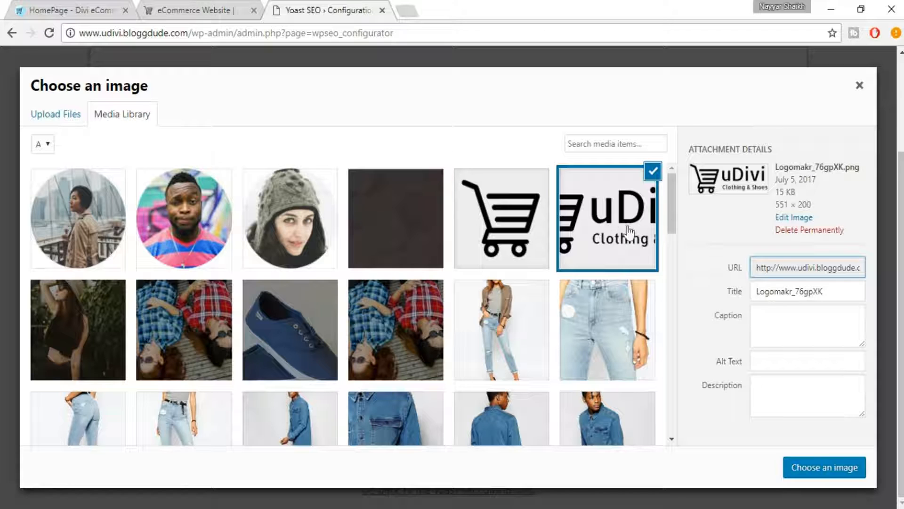
click(806, 467)
scroll(583, 379, down, 2)
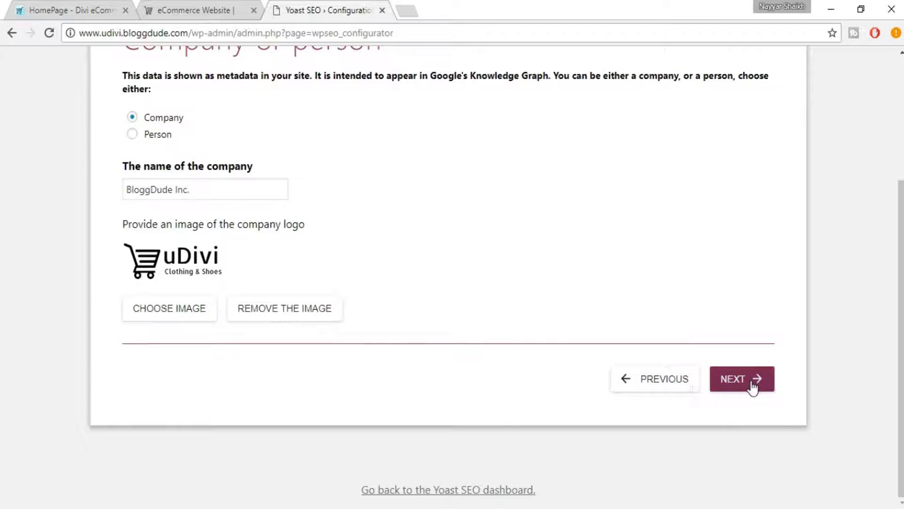
click(753, 384)
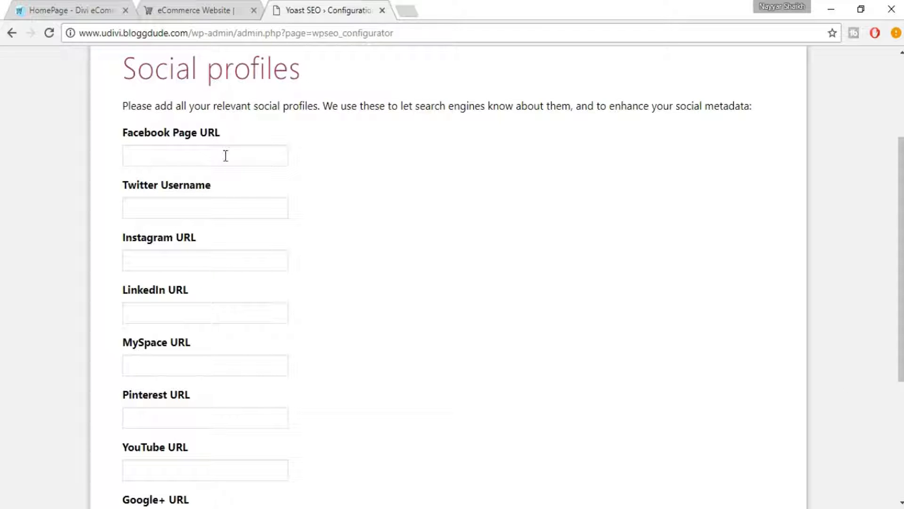
Step: Review the Social profiles fields, leave them all blank, and continue to Post type visibility
click(226, 156)
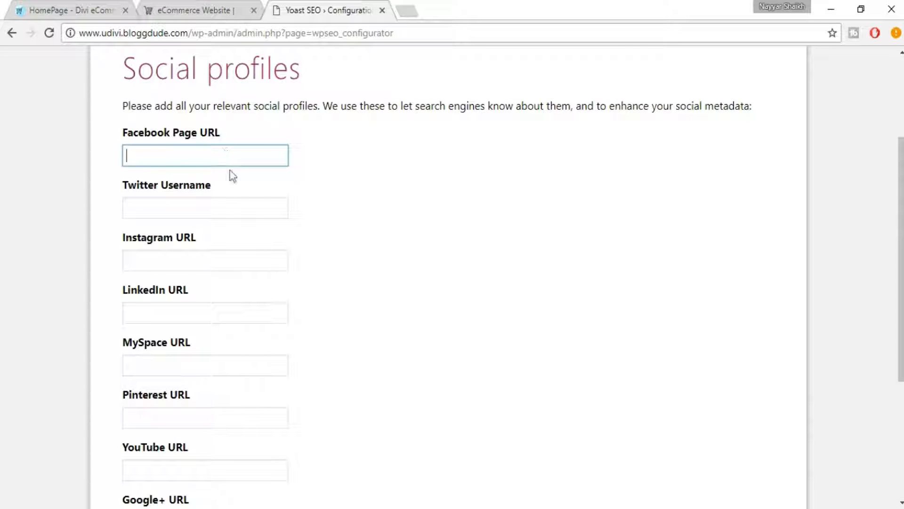
scroll(297, 238, down, 1)
scroll(263, 236, down, 3)
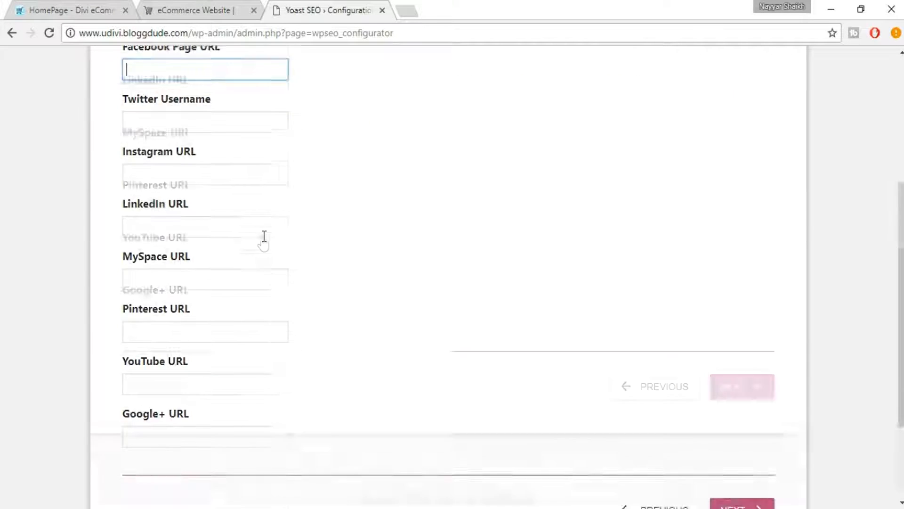
scroll(404, 256, up, 5)
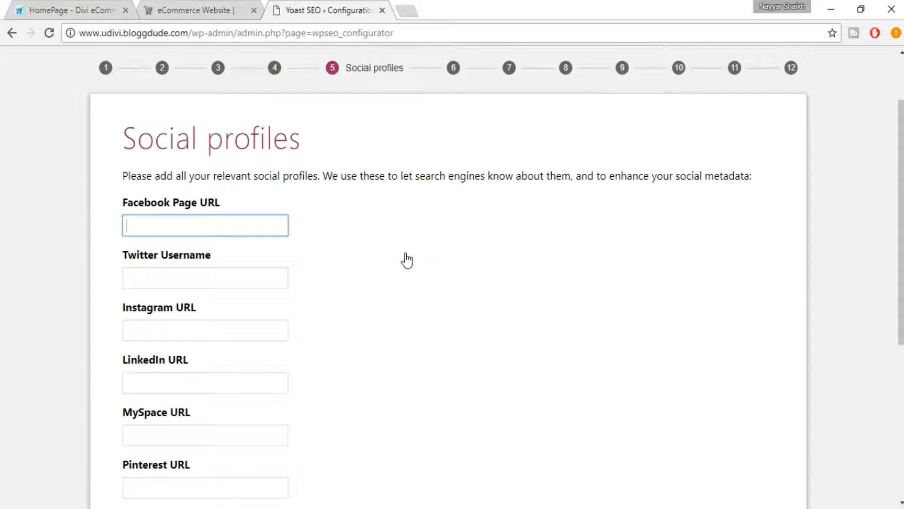
scroll(317, 156, up, 2)
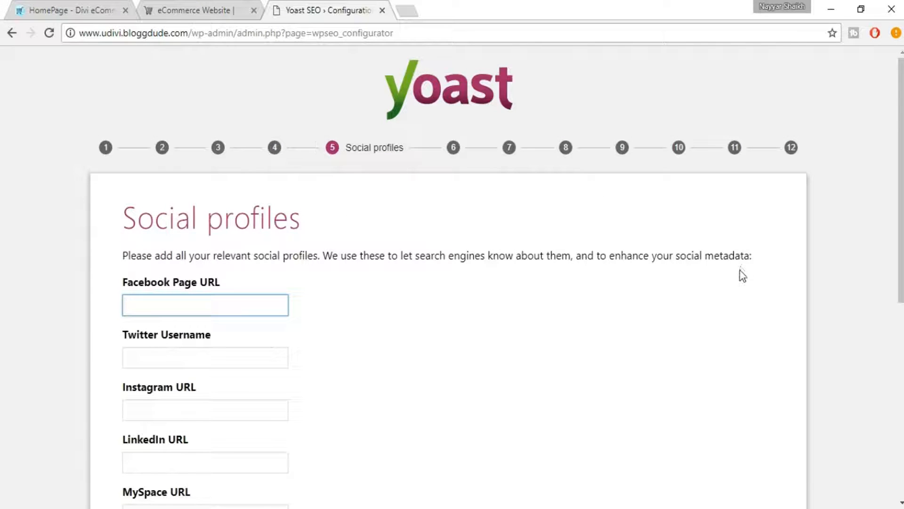
scroll(742, 275, down, 1)
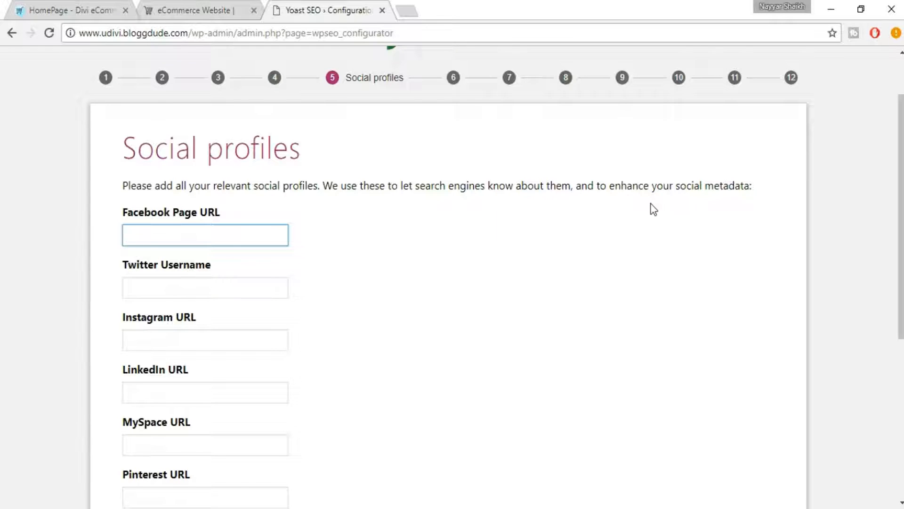
scroll(654, 209, up, 1)
scroll(653, 209, down, 1)
scroll(221, 304, down, 5)
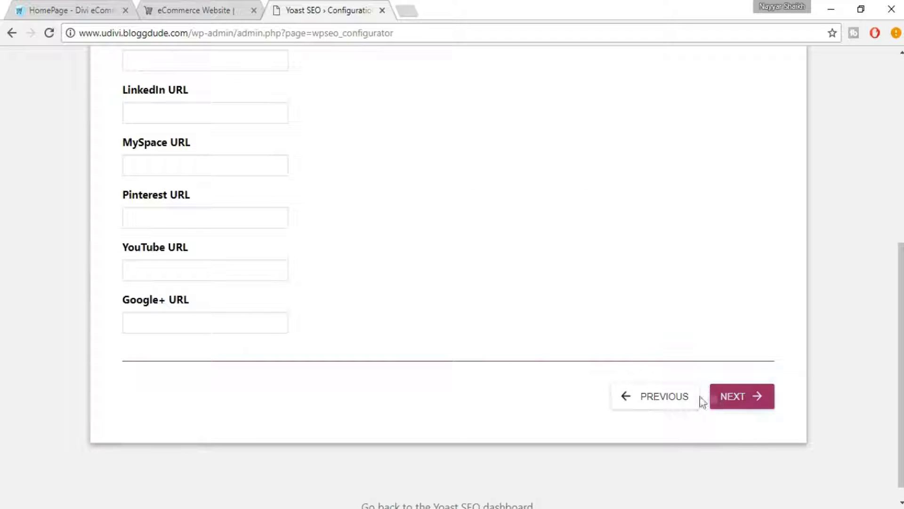
click(739, 400)
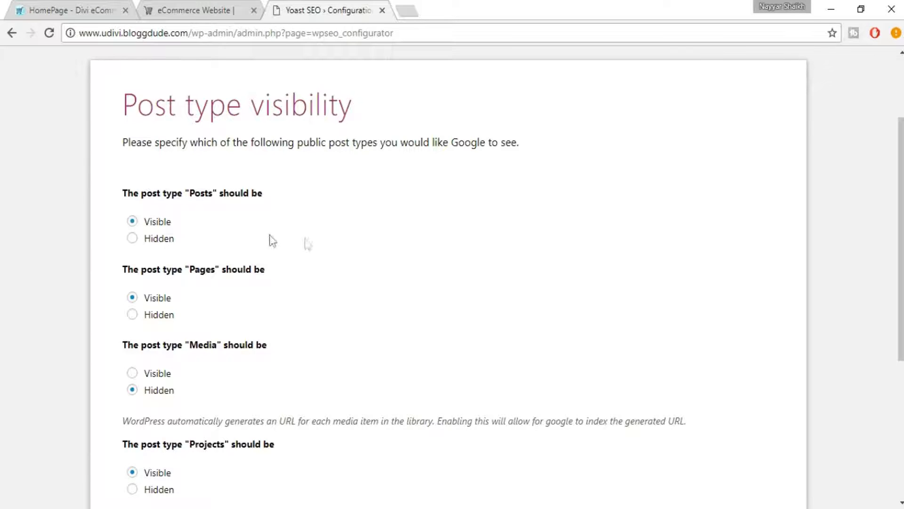
Step: Set the Media post type to Hidden with the others Visible, and accept Yes for multiple authors, advancing to Google Search Console
scroll(196, 225, down, 2)
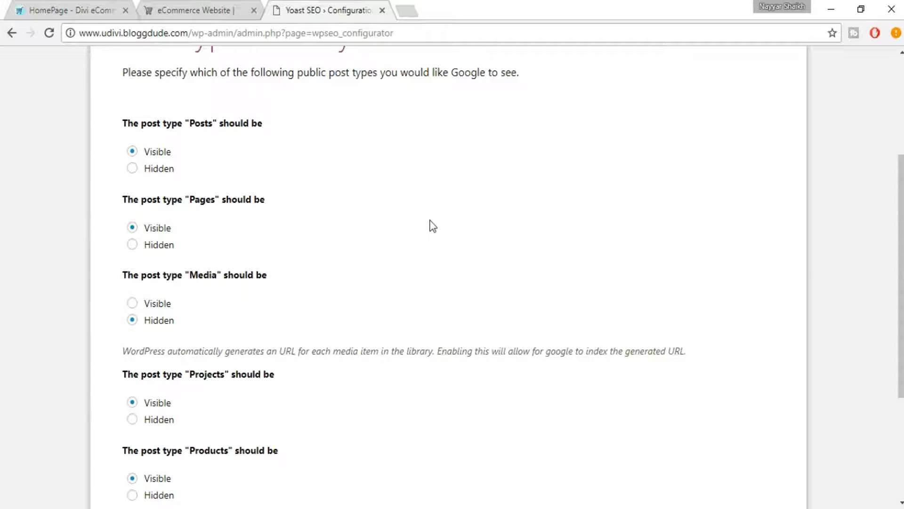
scroll(431, 224, down, 2)
click(163, 238)
click(152, 252)
scroll(372, 281, down, 3)
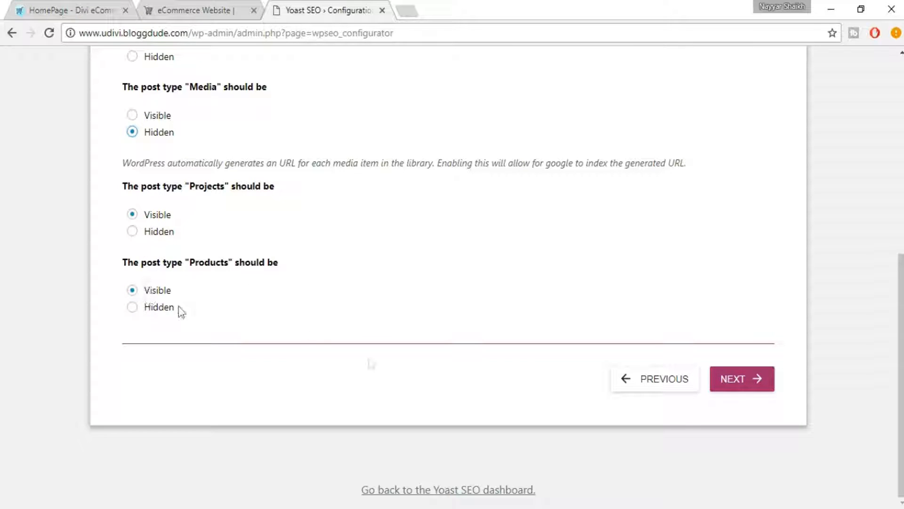
click(745, 389)
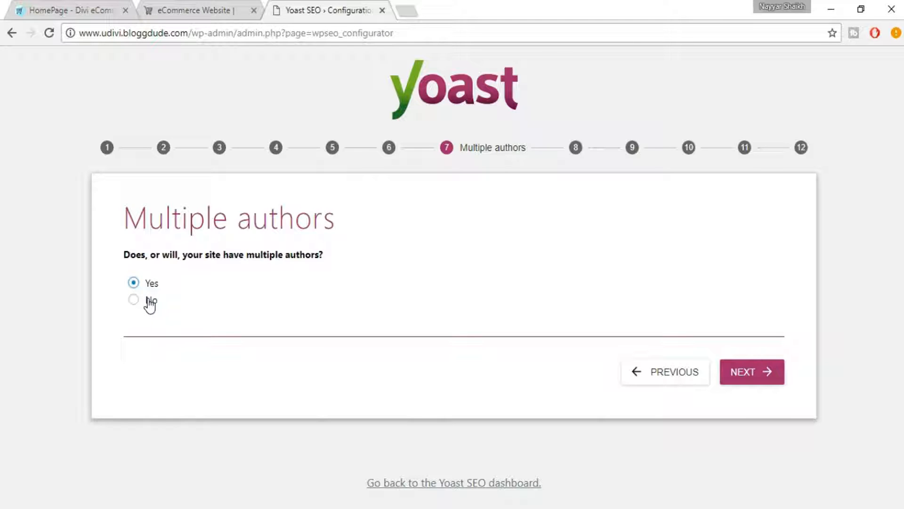
click(747, 376)
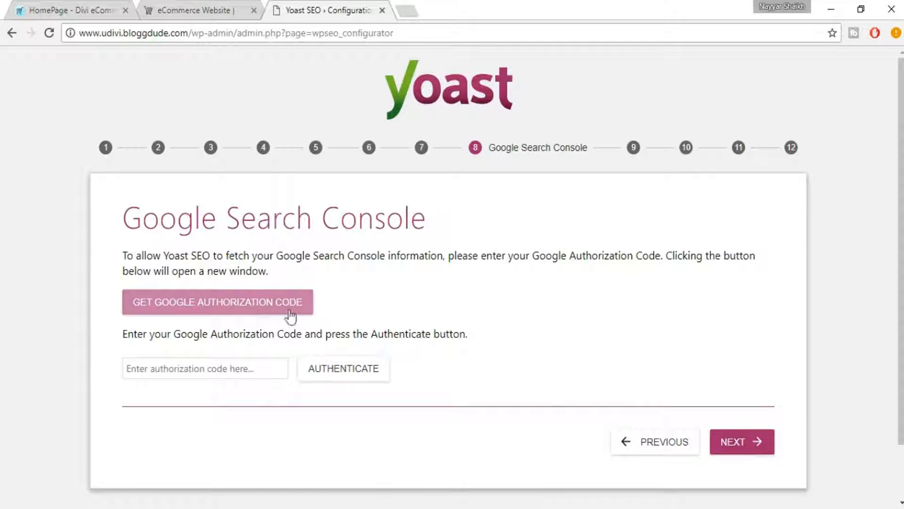
Step: Request a Google authorization code and allow Yoast SEO to manage Search Console data for the chosen Google account
click(223, 312)
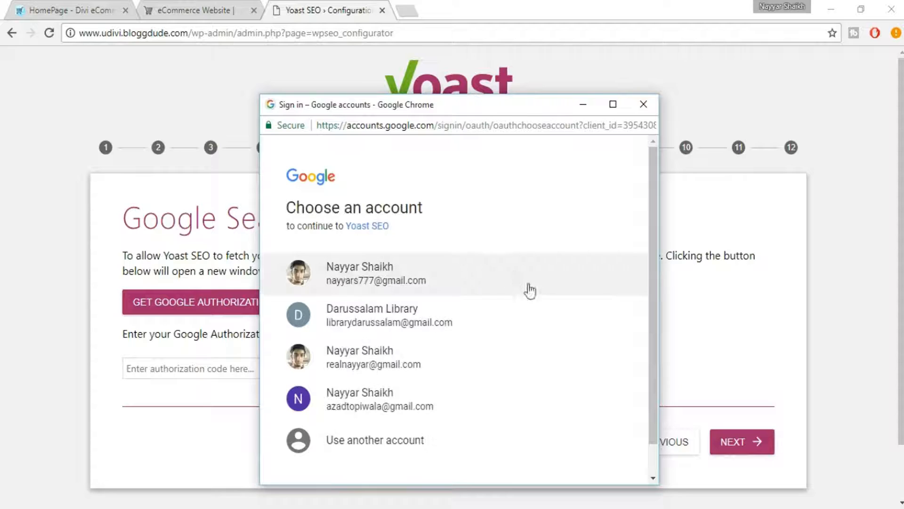
scroll(530, 294, down, 1)
click(403, 376)
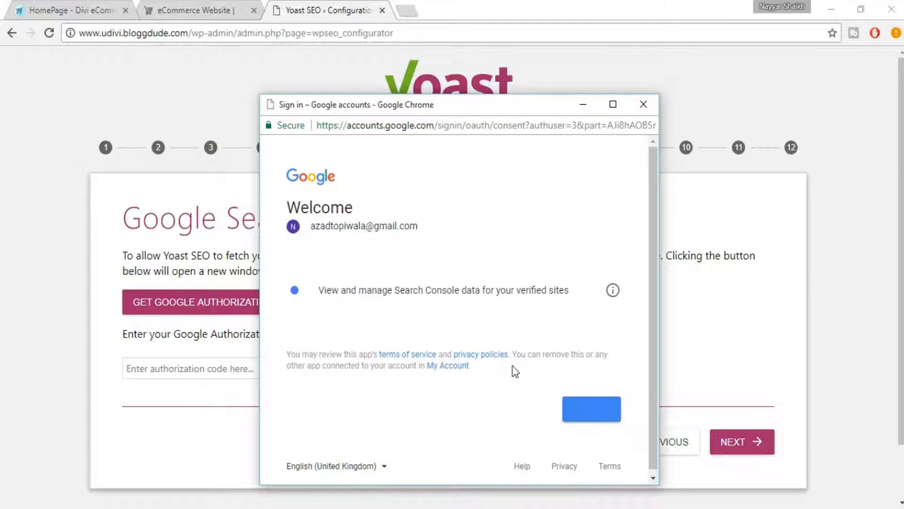
click(591, 410)
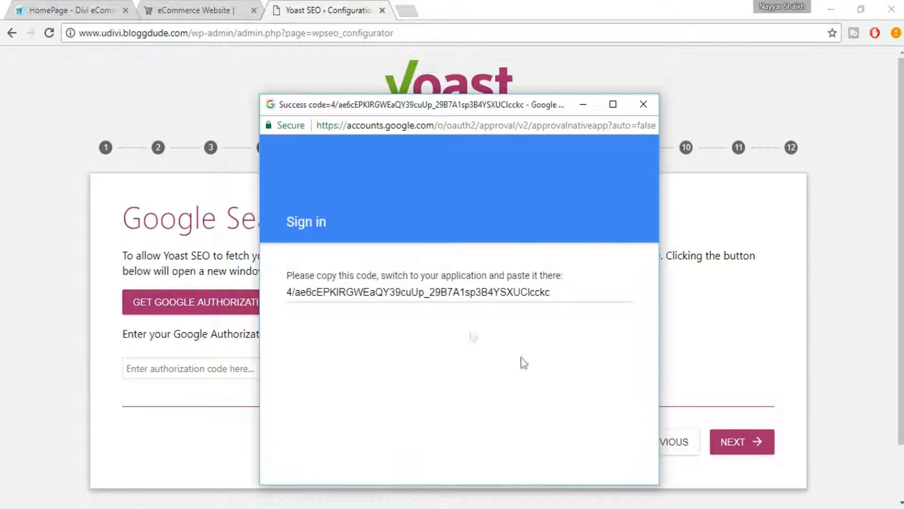
Step: Copy the Google authorization code, paste it into the wizard's authorization code field, and continue to Title settings
click(430, 297)
key(ctrl+a)
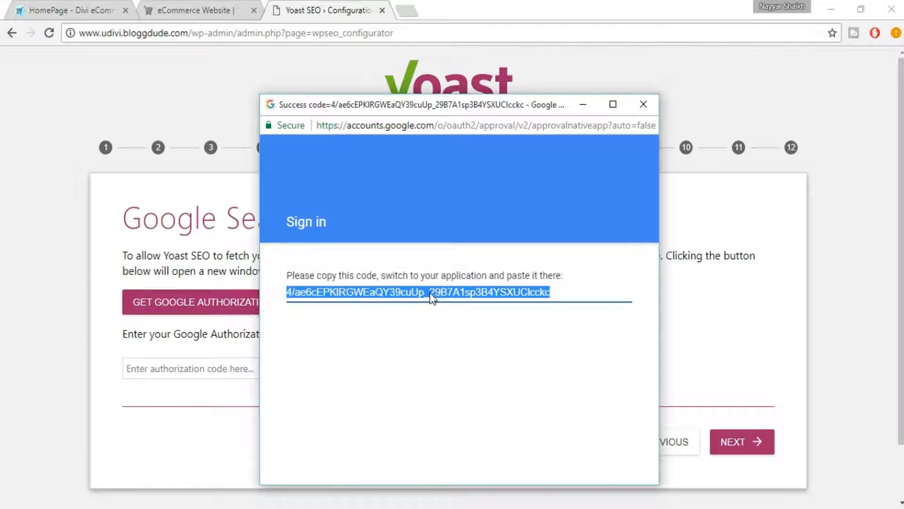
click(173, 418)
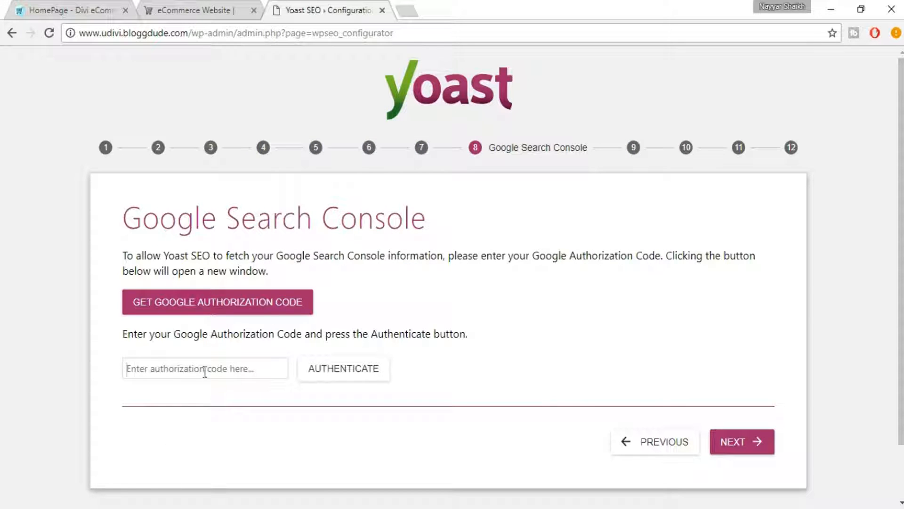
key(ctrl+v)
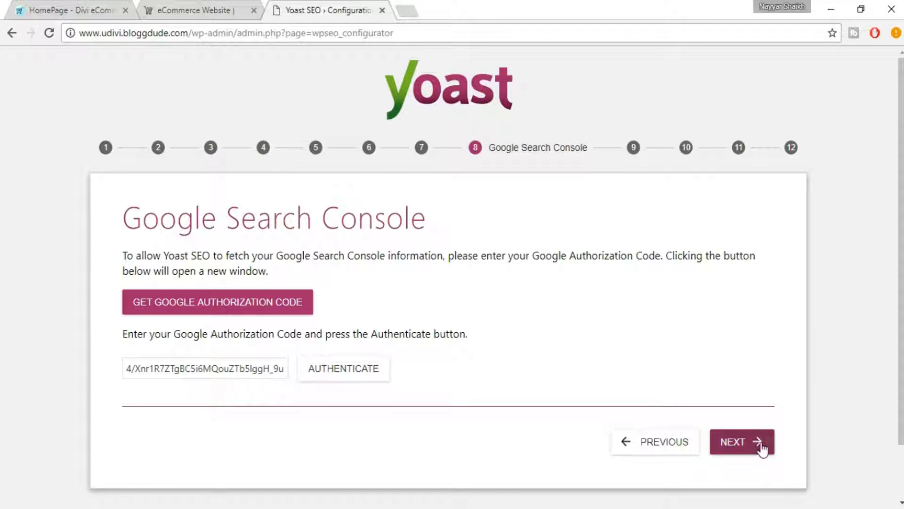
click(761, 445)
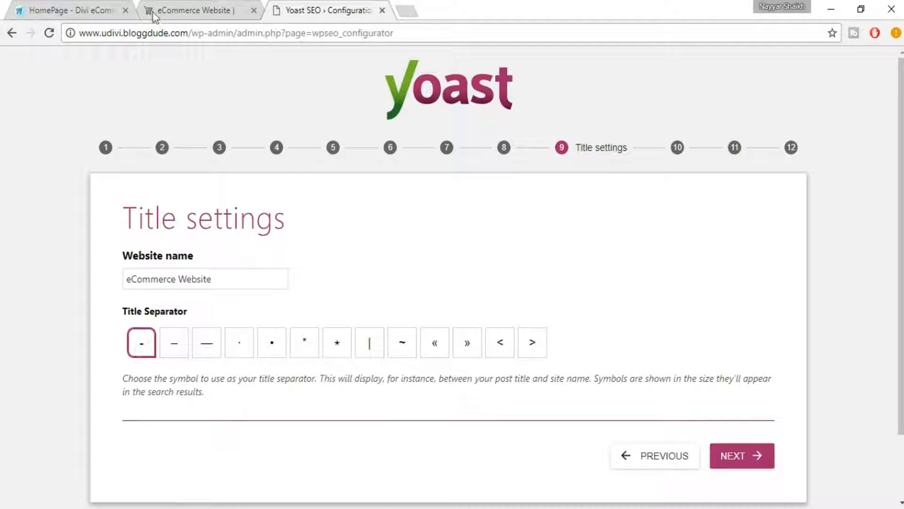
Step: Compare the title settings with the live site's page title, choose the hyphen as title separator, and continue to Newsletter
click(206, 15)
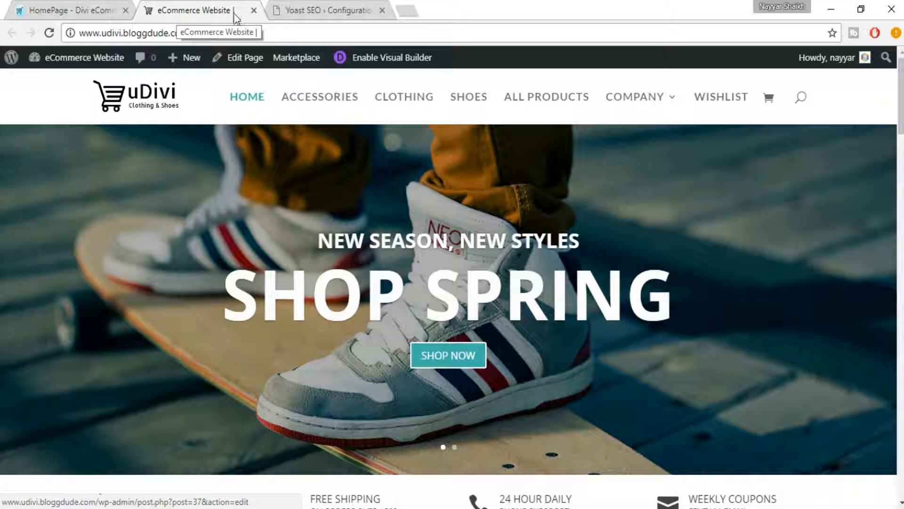
click(264, 7)
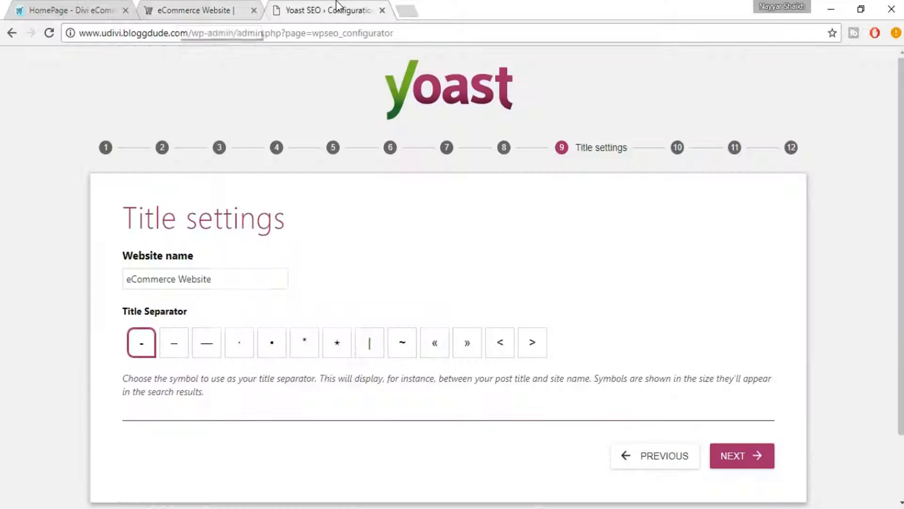
click(178, 356)
click(217, 351)
click(143, 349)
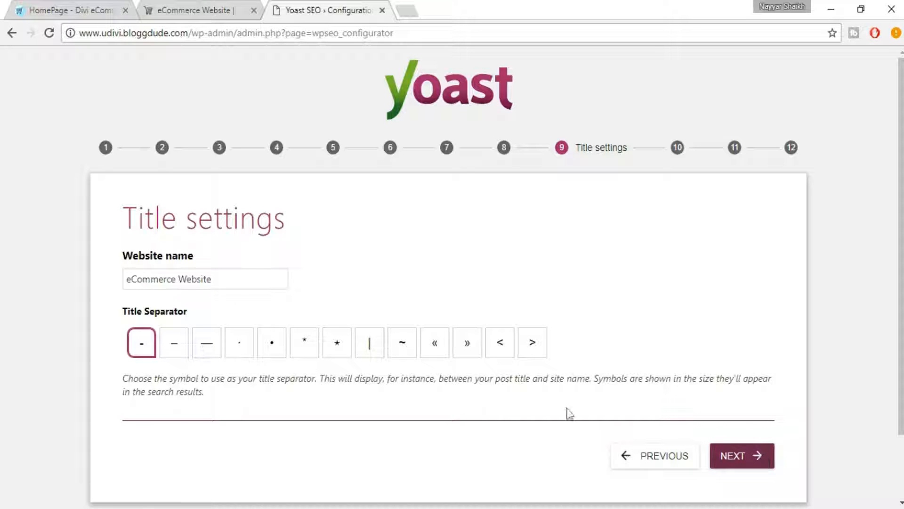
click(238, 3)
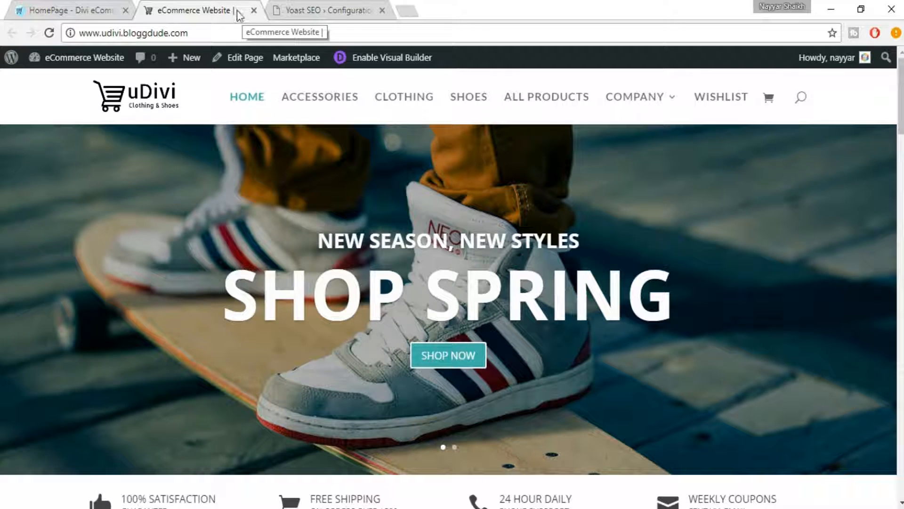
click(329, 10)
click(750, 463)
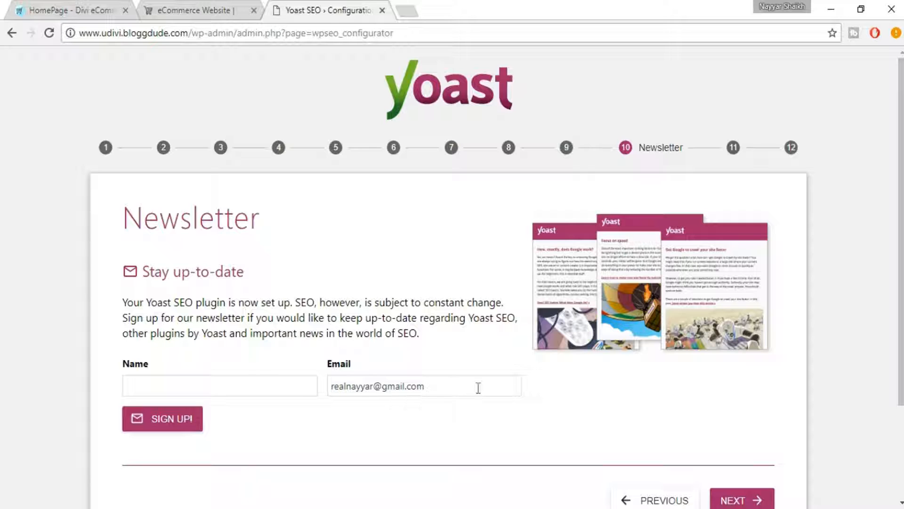
Step: Skip the newsletter sign-up and the offers under You might like, advancing to the wizard's final step
scroll(504, 393, down, 2)
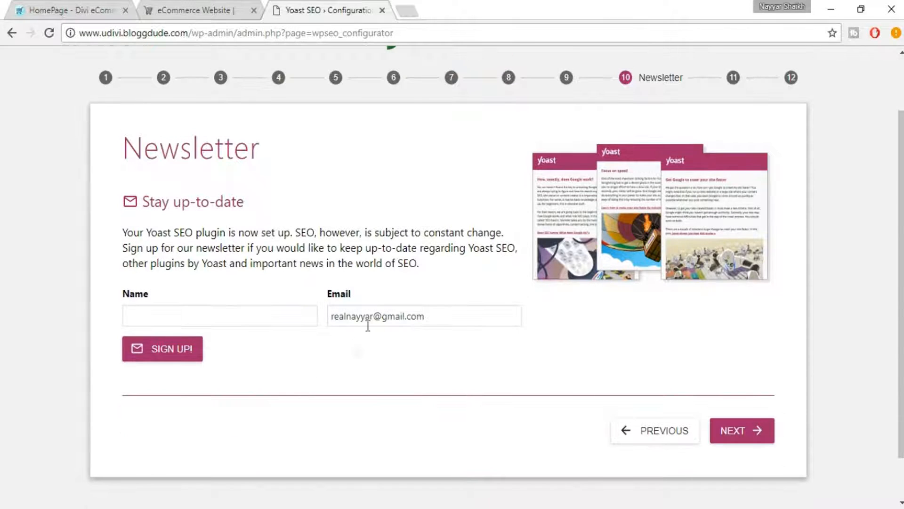
click(739, 427)
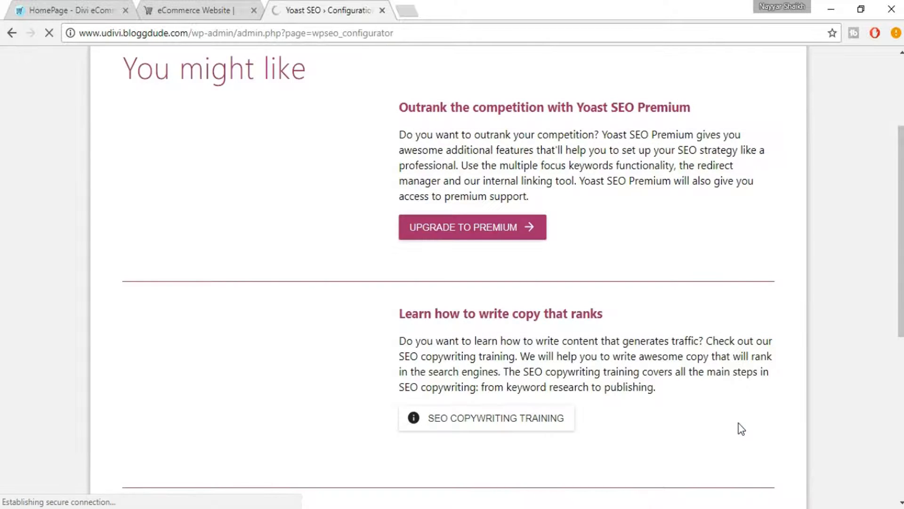
scroll(742, 428, up, 2)
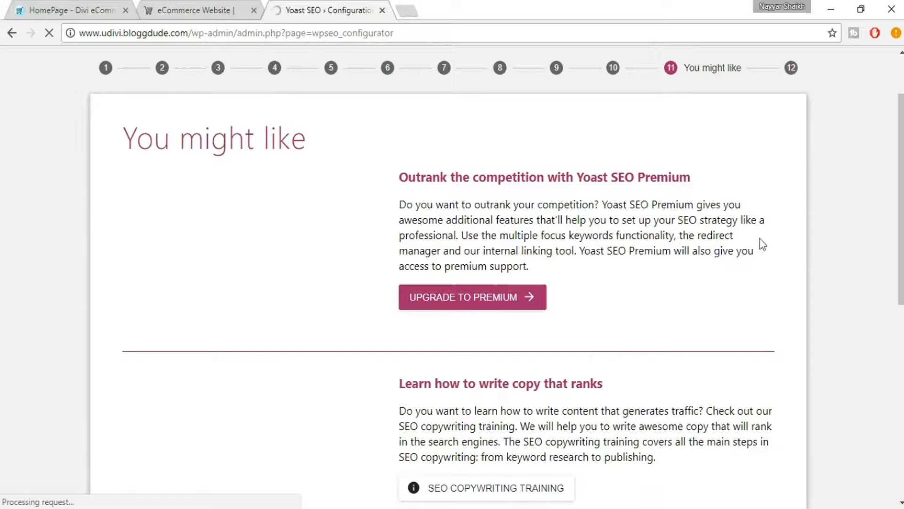
scroll(667, 235, down, 9)
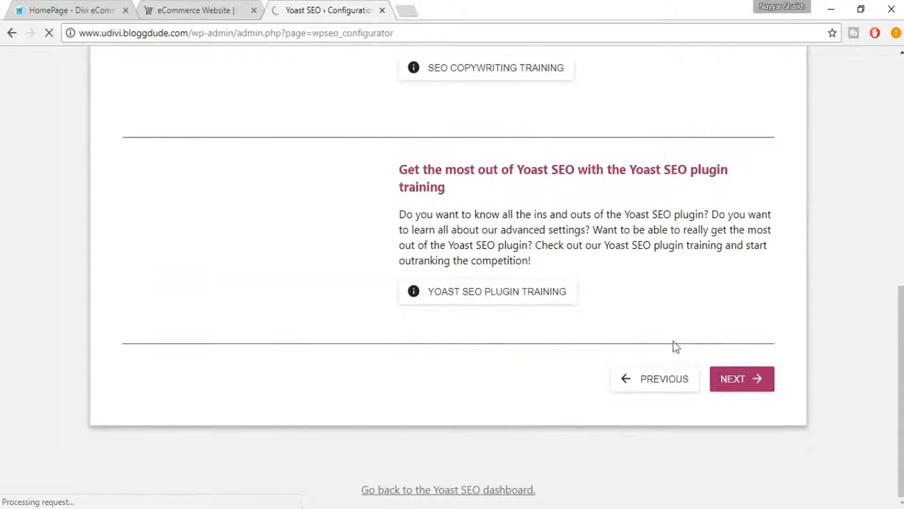
scroll(526, 262, up, 11)
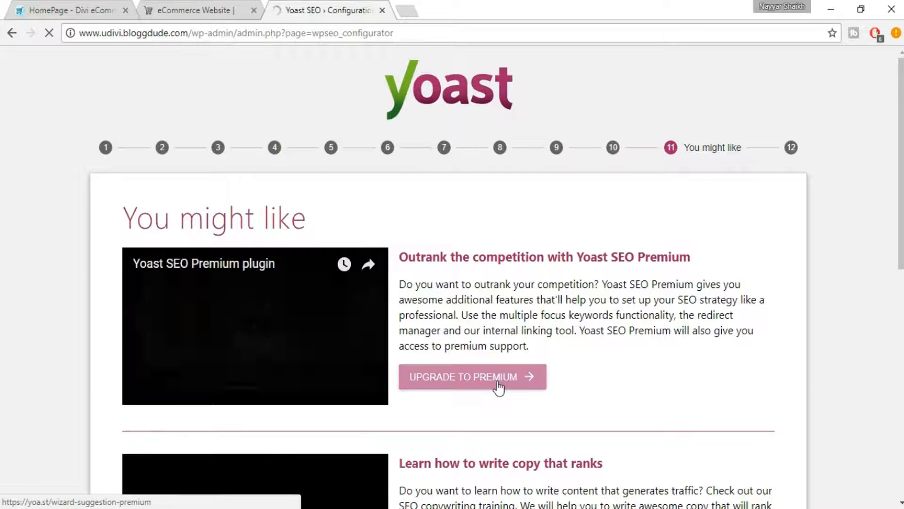
scroll(439, 344, down, 3)
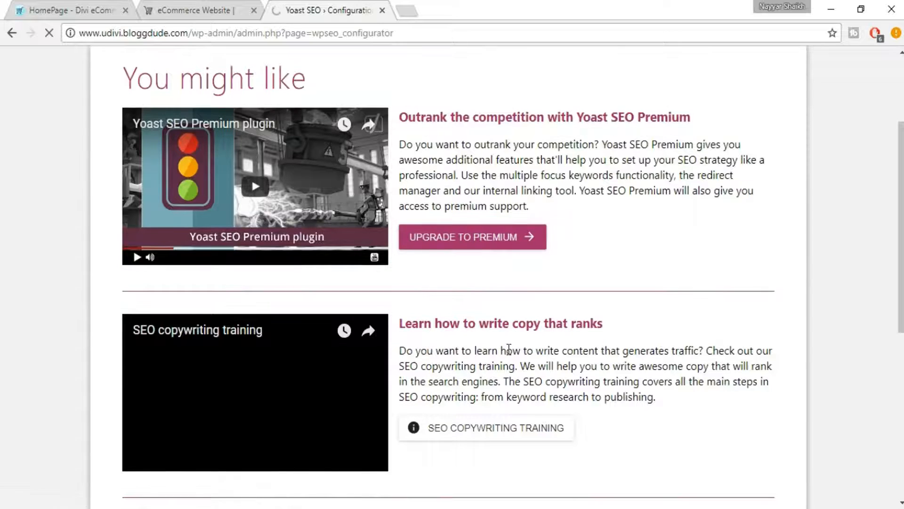
scroll(612, 347, down, 3)
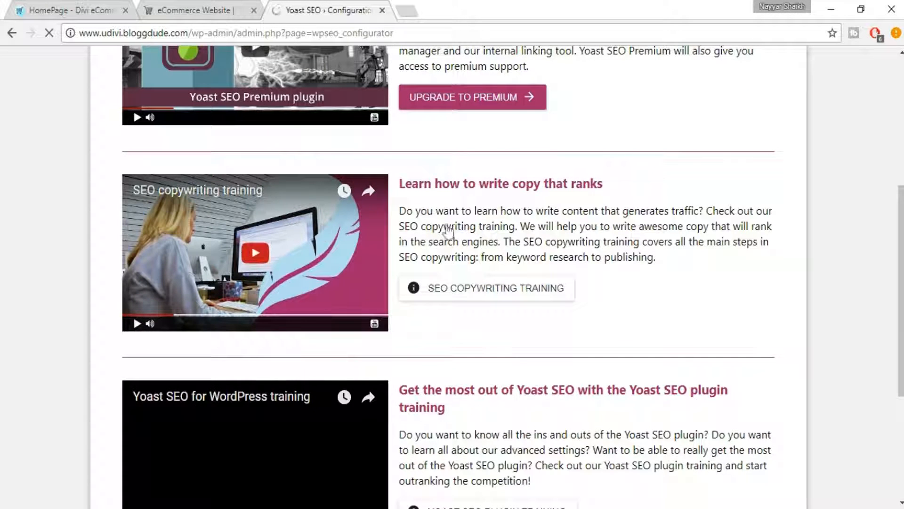
scroll(519, 245, down, 3)
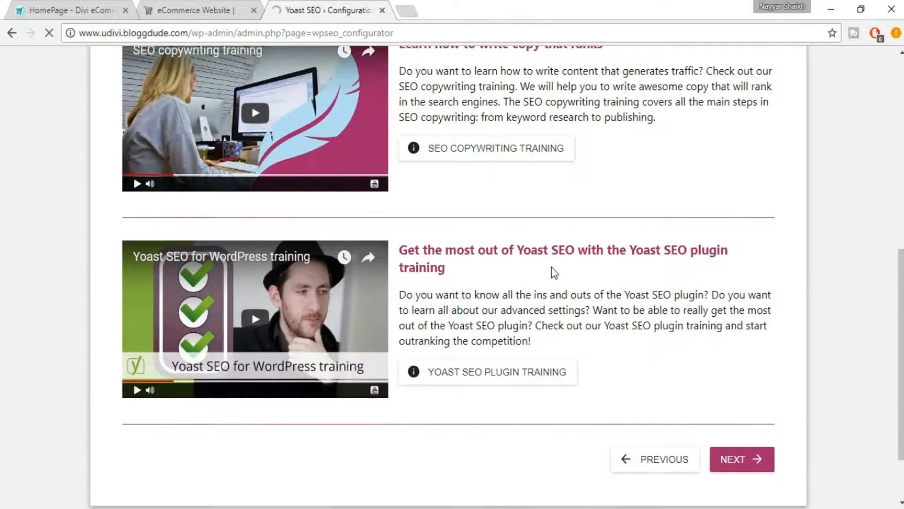
scroll(549, 269, up, 6)
scroll(611, 298, down, 8)
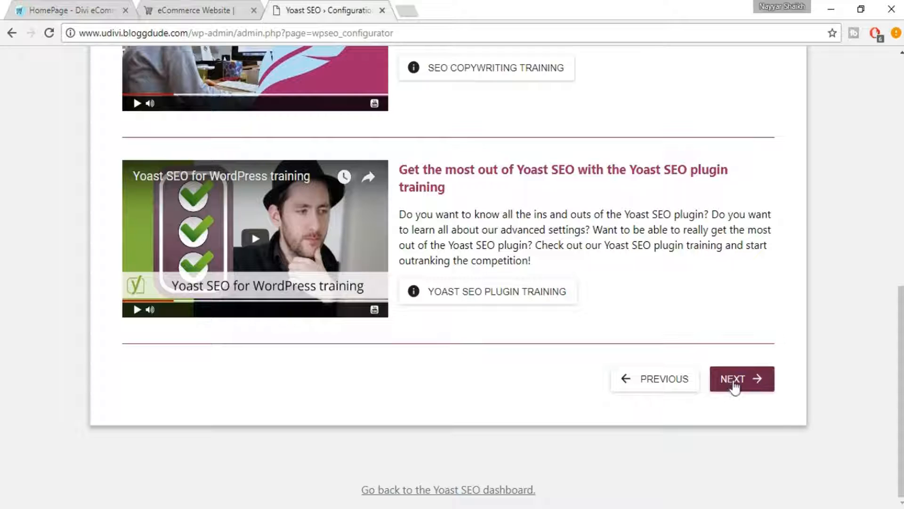
click(738, 381)
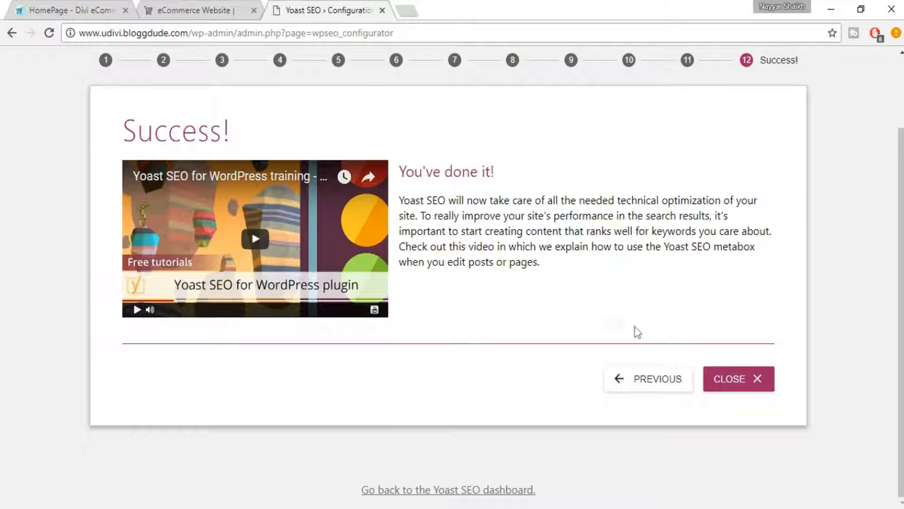
Step: Close the completed configuration wizard and open the Webmaster Tools verification settings of Yoast SEO
click(707, 385)
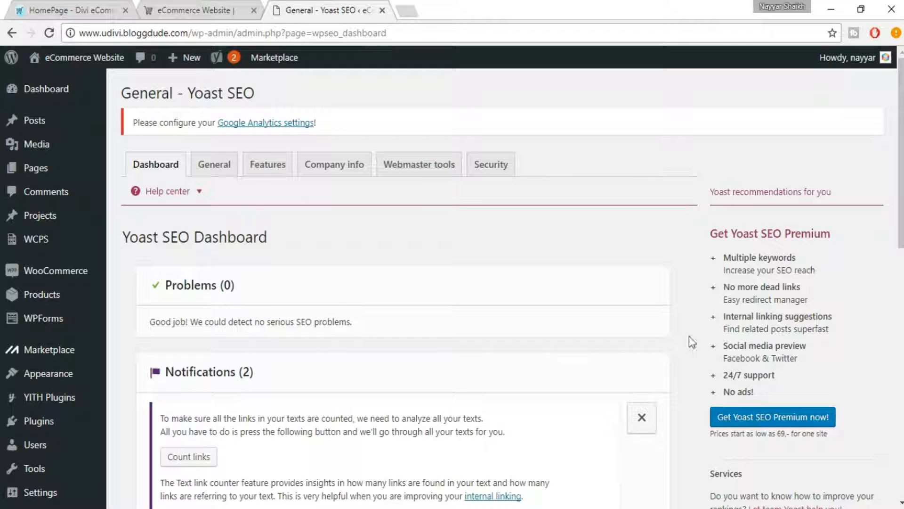
click(436, 174)
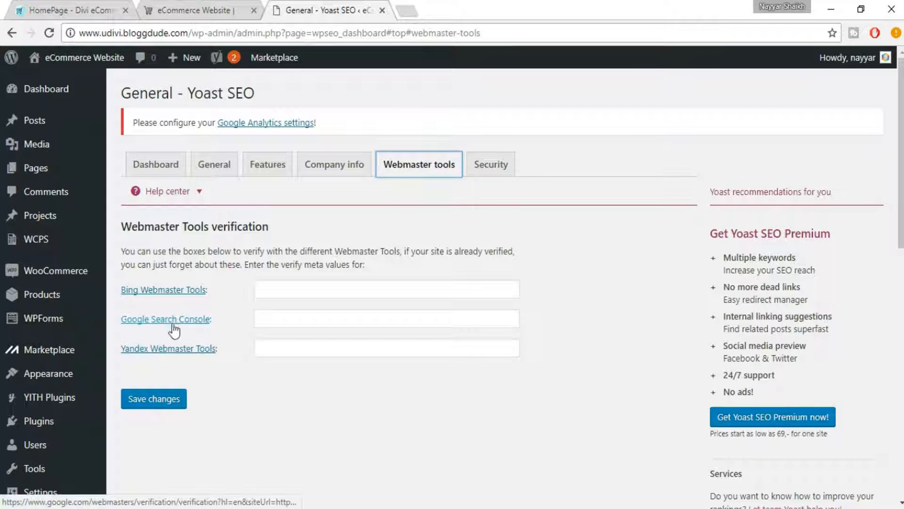
Step: Search Google for "google console" in a new browser tab
click(406, 11)
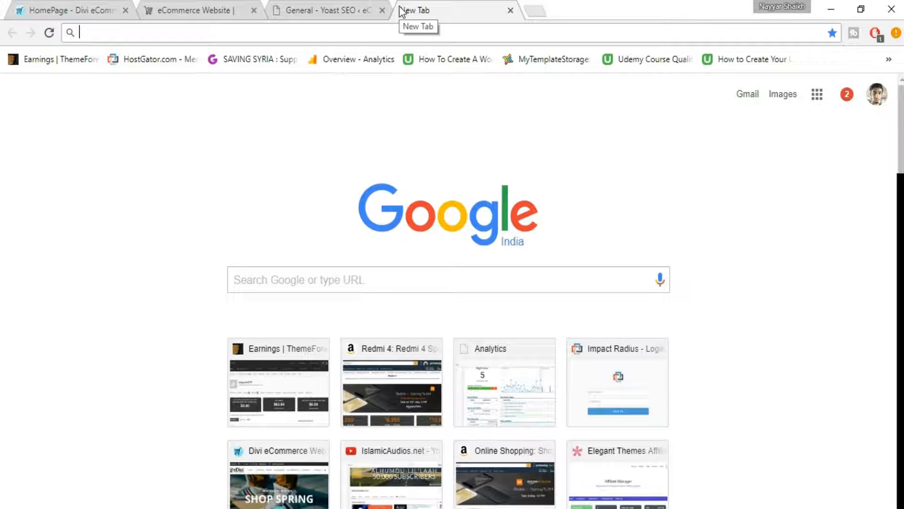
text(google)
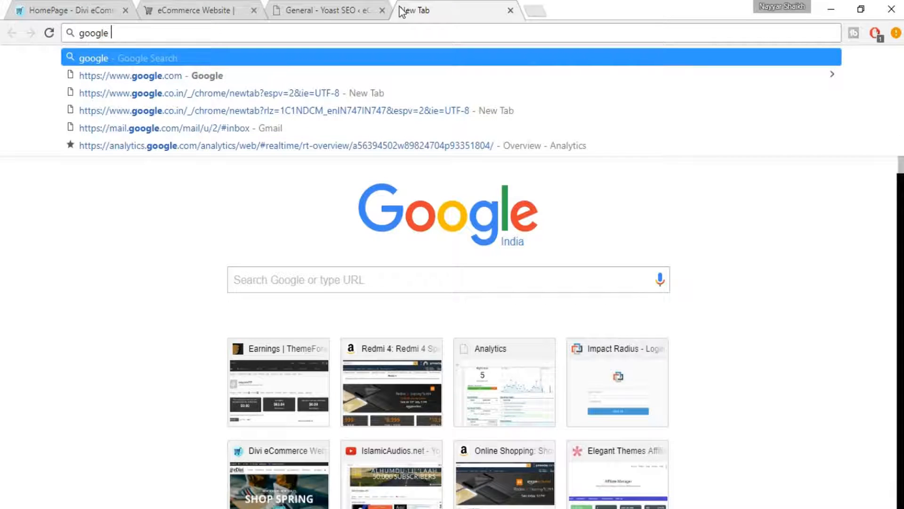
text( cons)
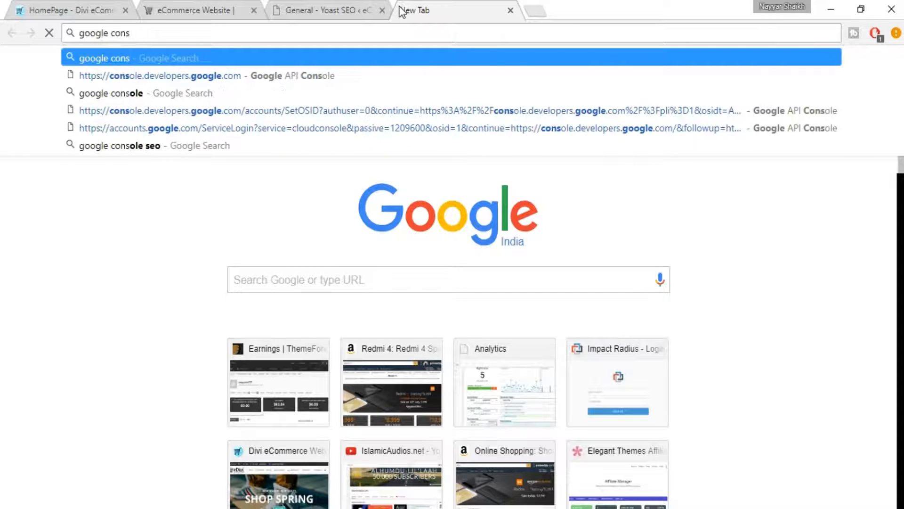
key(Down)
key(Down)
key(Down)
key(Up)
key(Return)
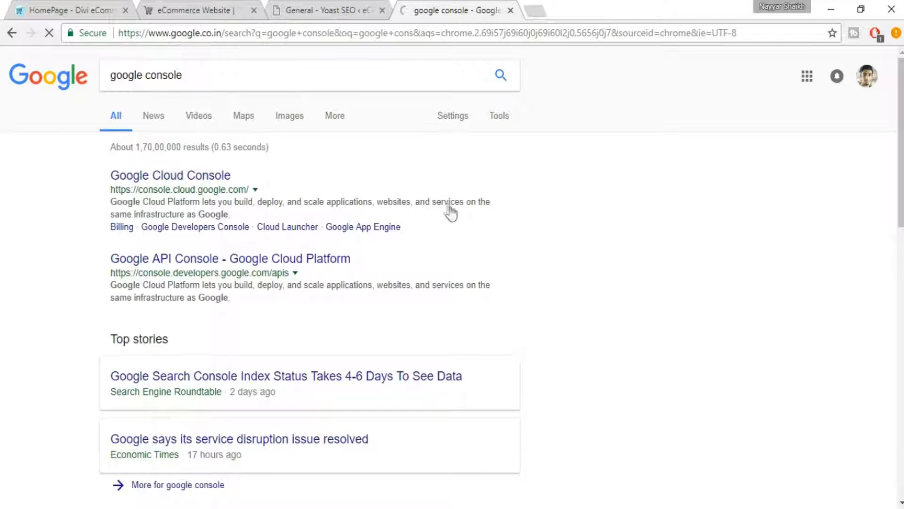
Step: Refine the search to "google search console" and open the Search Console home page
click(148, 75)
text(sear)
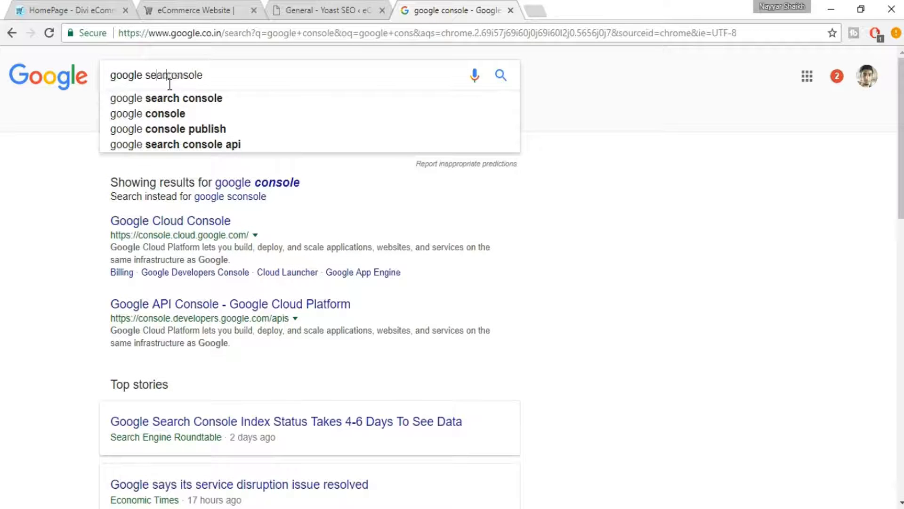
text(ch)
key(Return)
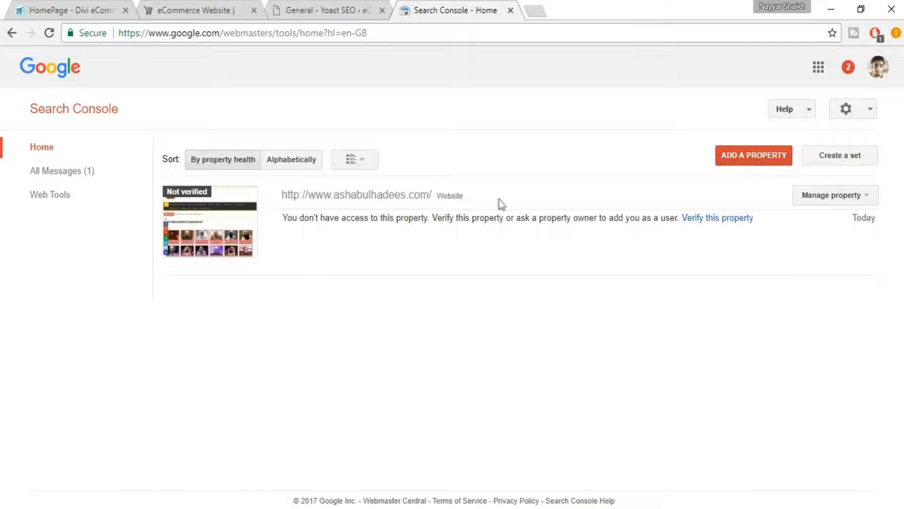
click(737, 166)
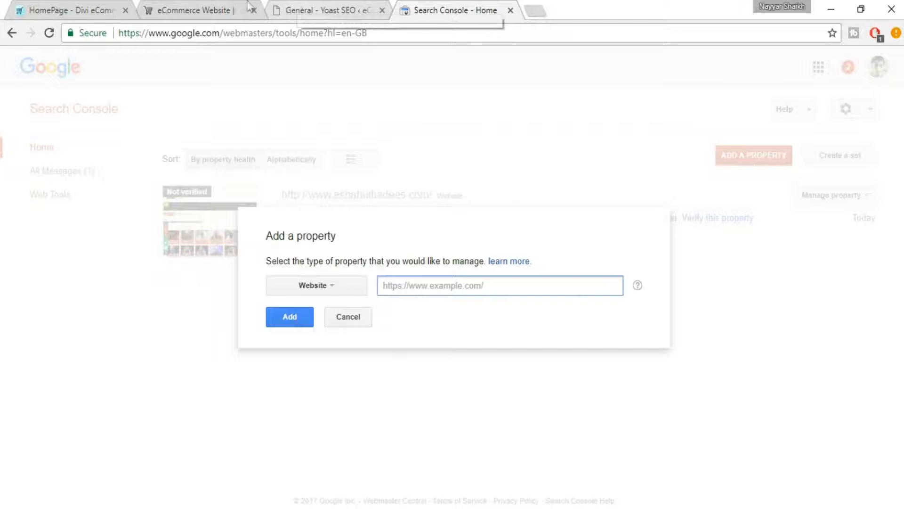
click(198, 10)
click(244, 32)
key(ctrl+c)
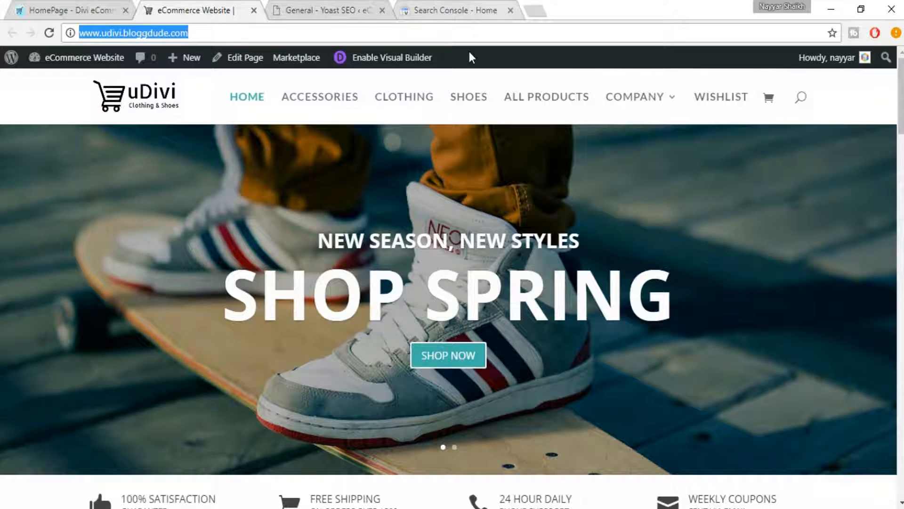
click(455, 10)
key(ctrl+v)
click(294, 325)
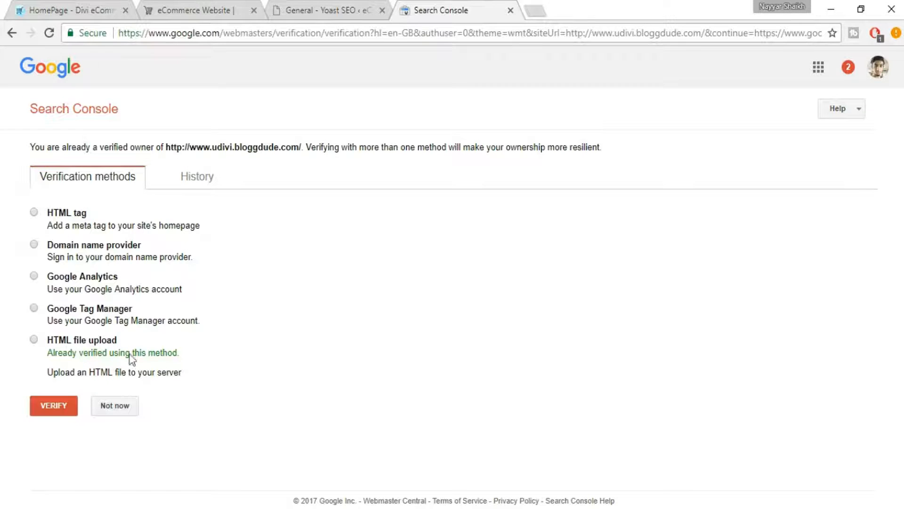
Step: Choose the HTML tag verification method for the site and copy its meta tag
click(346, 10)
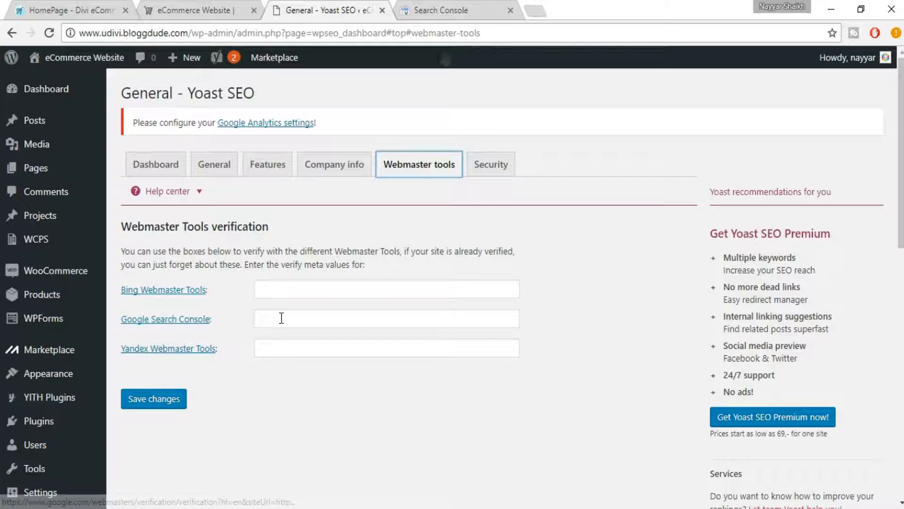
click(469, 5)
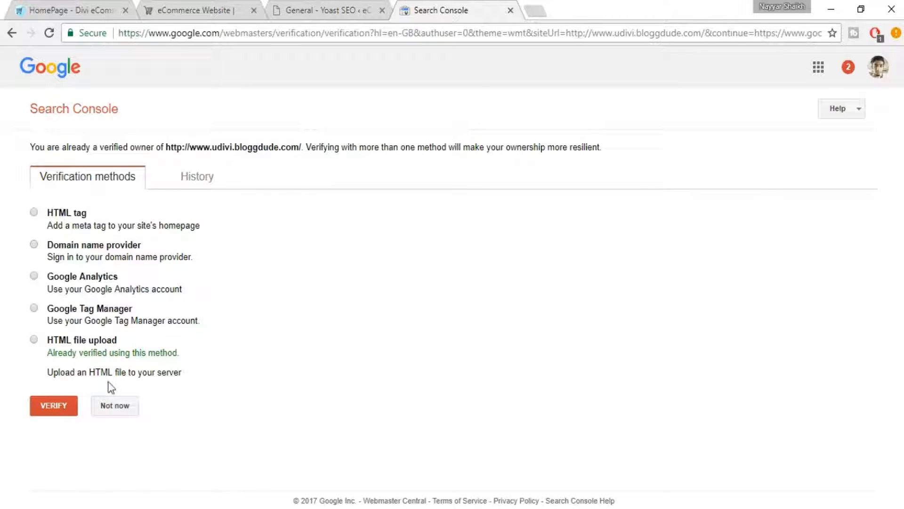
click(73, 216)
double_click(74, 216)
click(115, 220)
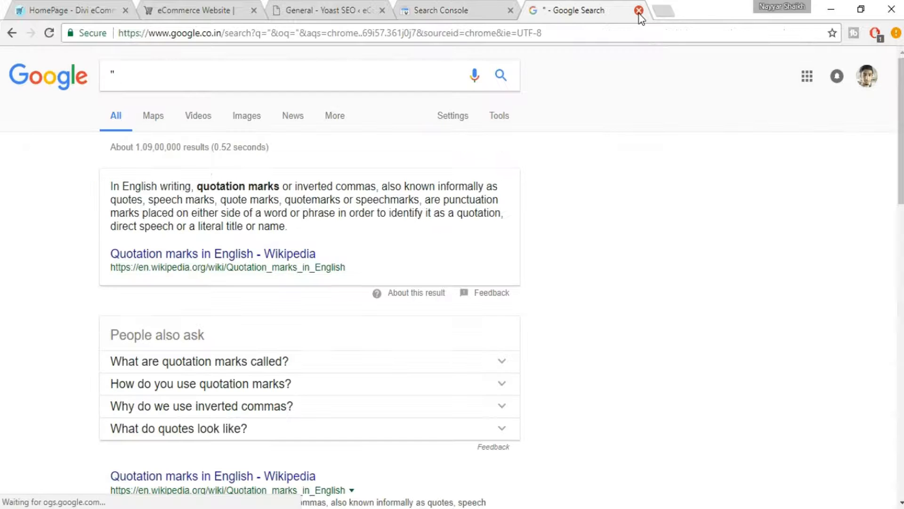
click(639, 14)
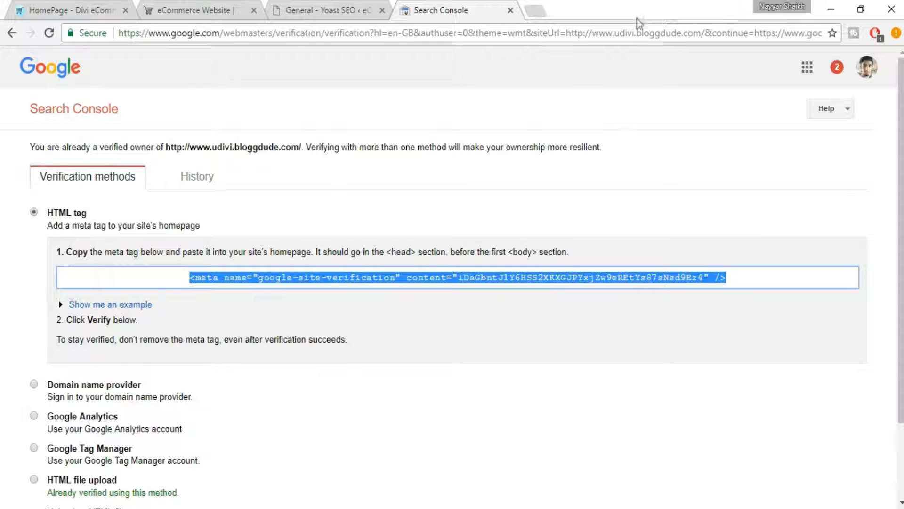
click(459, 284)
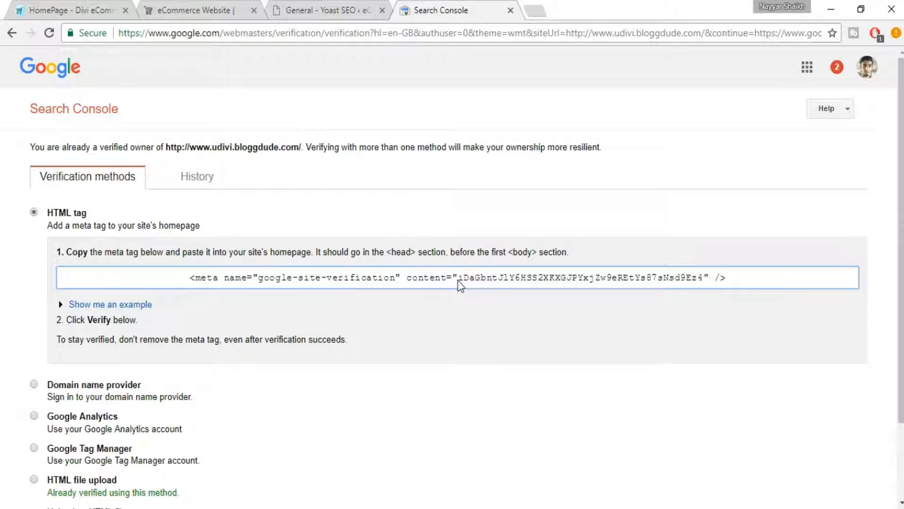
drag(461, 278, 706, 286)
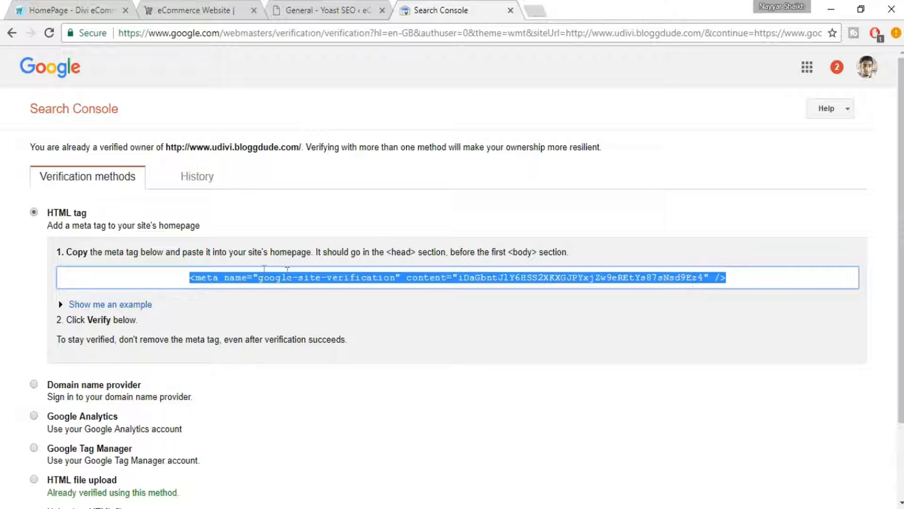
click(590, 284)
click(489, 278)
Step: Paste the verification meta tag into a new tab's address bar and copy only its content value
click(537, 10)
key(ctrl+v)
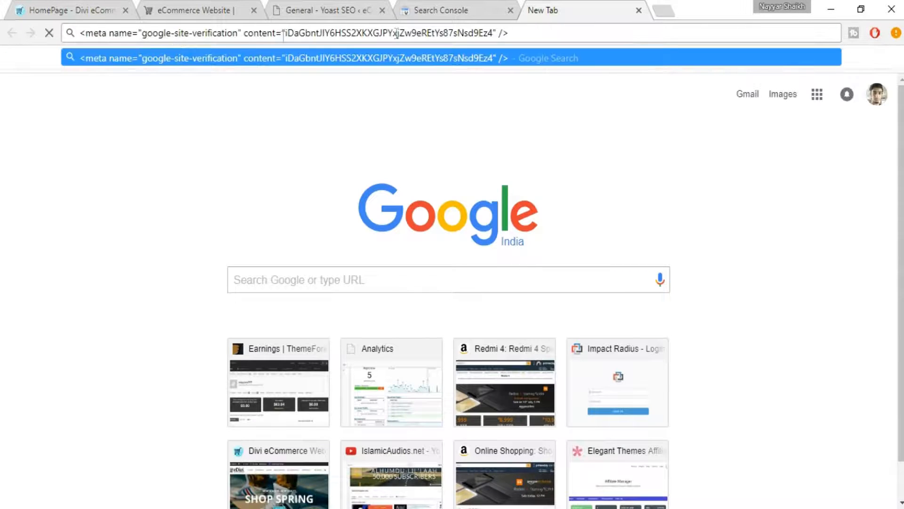
drag(285, 34, 493, 36)
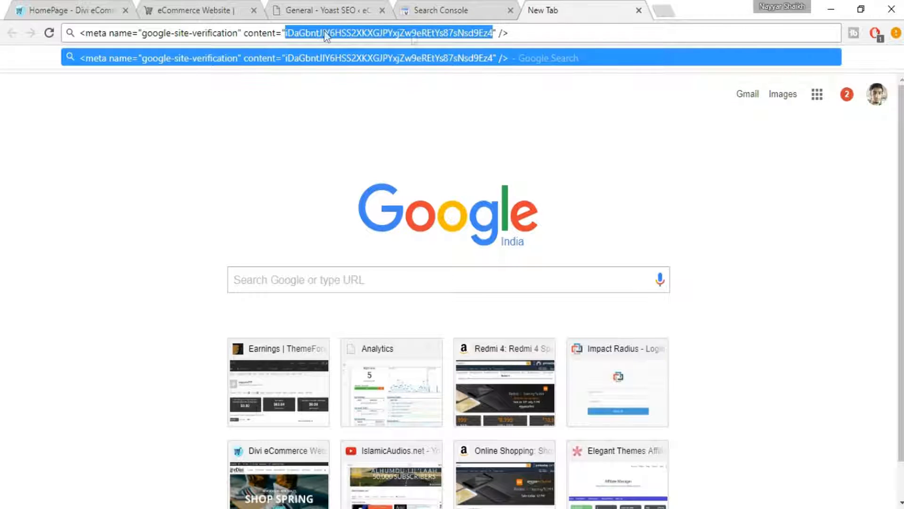
drag(318, 38, 295, 34)
click(457, 9)
Step: Paste the verification code into Yoast SEO's Google Search Console field and save the changes
click(362, 3)
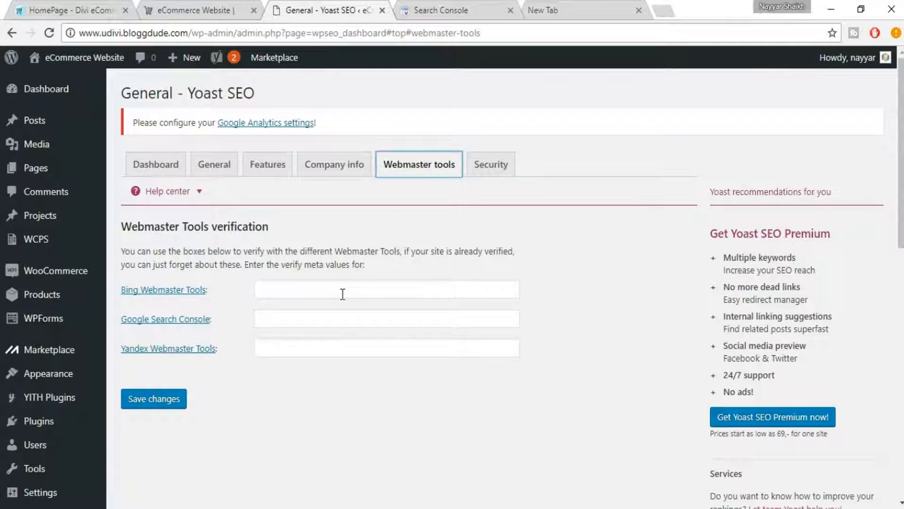
click(332, 320)
key(ctrl+v)
click(174, 405)
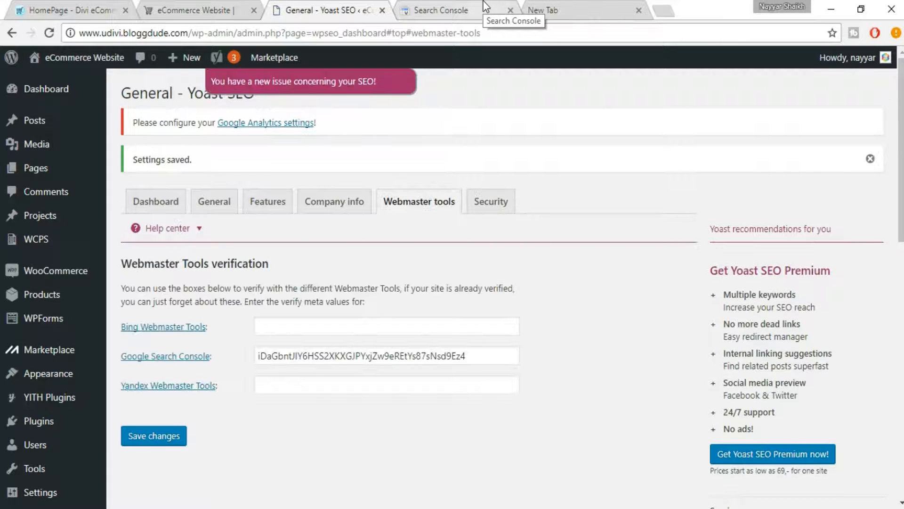
Step: Return to Search Console and verify ownership of the site with the HTML tag method
click(486, 7)
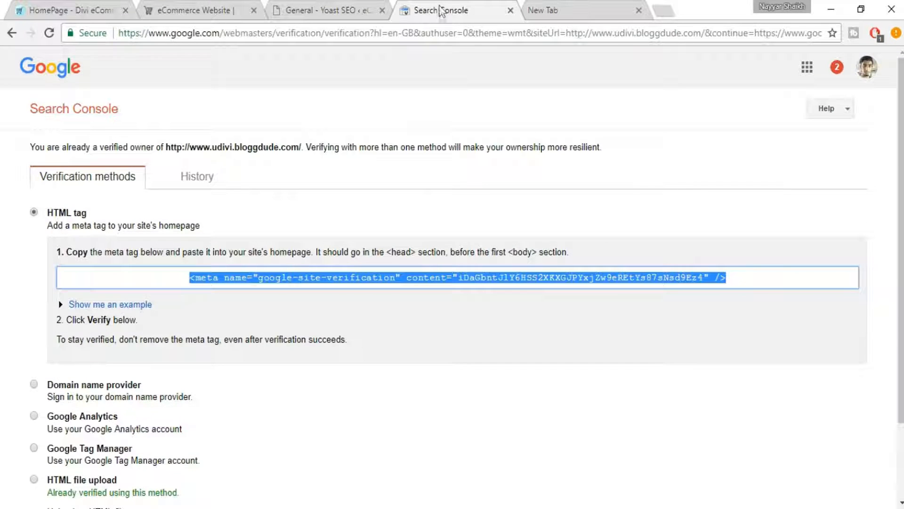
scroll(542, 94, down, 2)
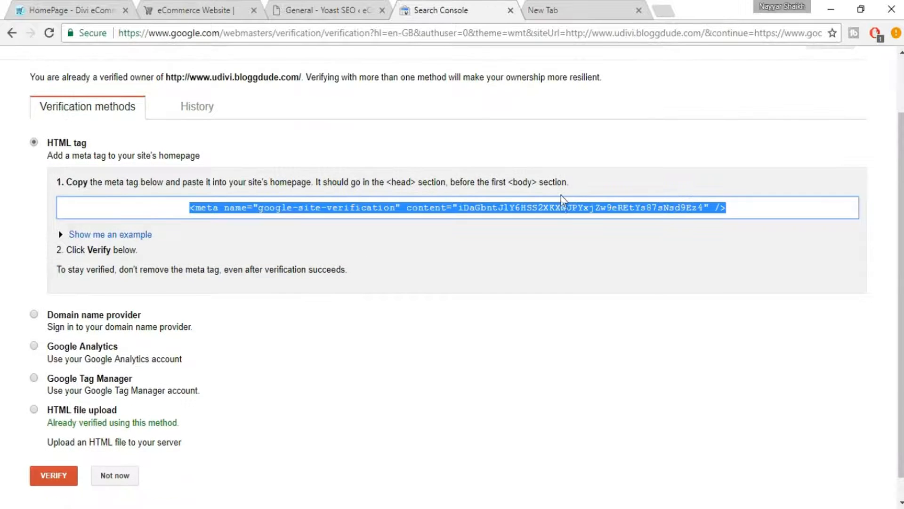
click(53, 457)
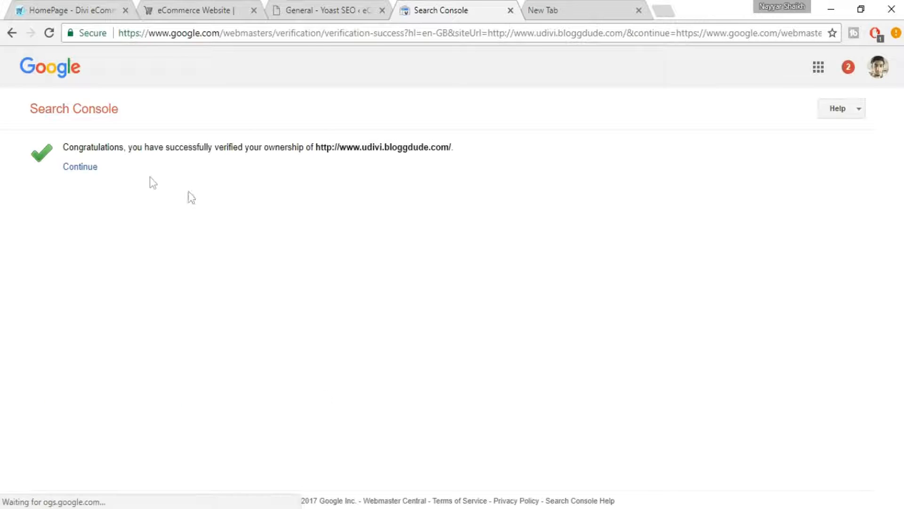
drag(65, 146, 486, 155)
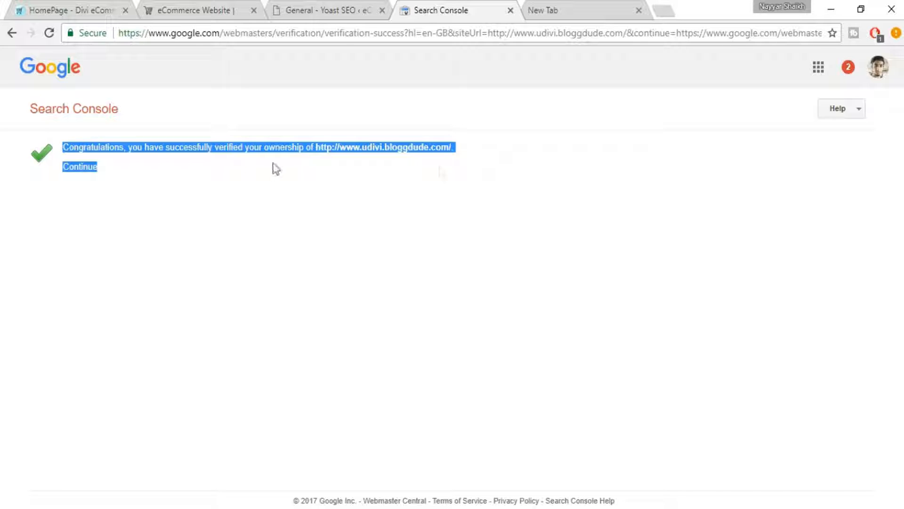
click(346, 157)
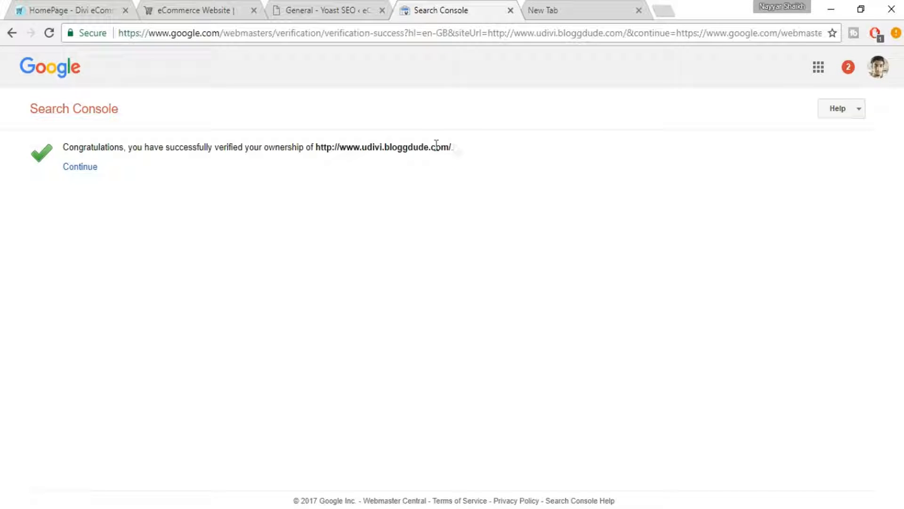
drag(466, 152, 329, 145)
click(335, 147)
Step: Go back to the WordPress admin and open the product Men's Blue Short Sleeve for editing
click(323, 8)
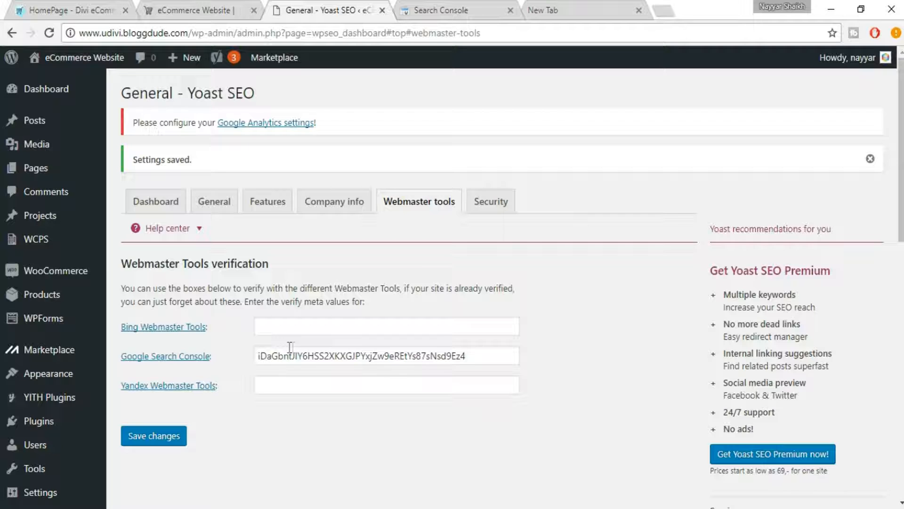
mouse_move(83, 324)
mouse_move(42, 296)
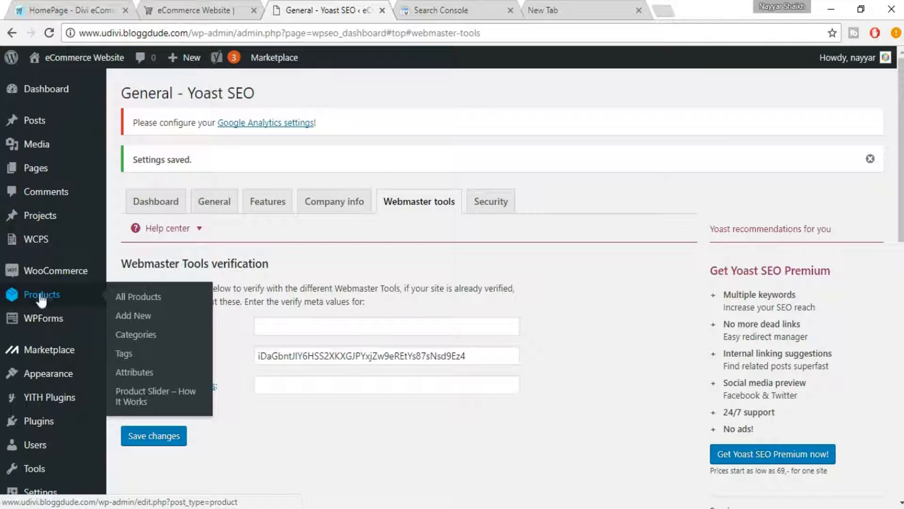
click(149, 302)
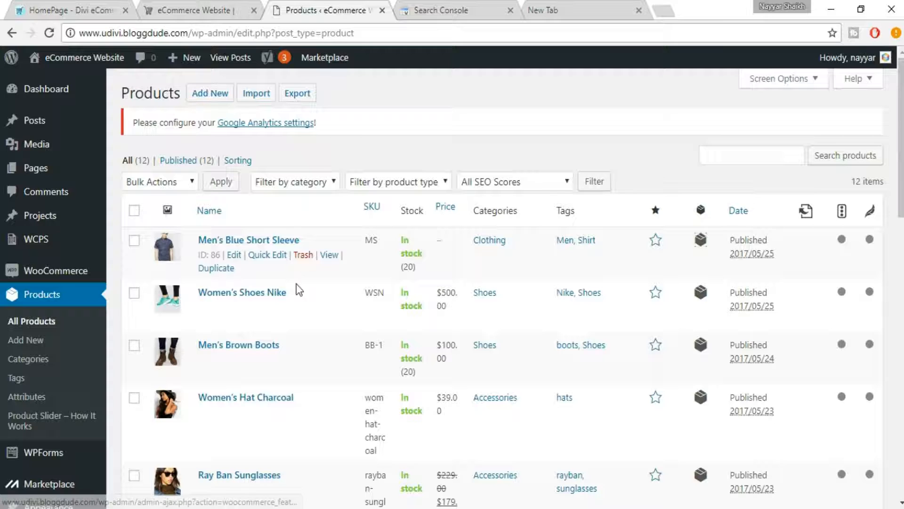
click(235, 256)
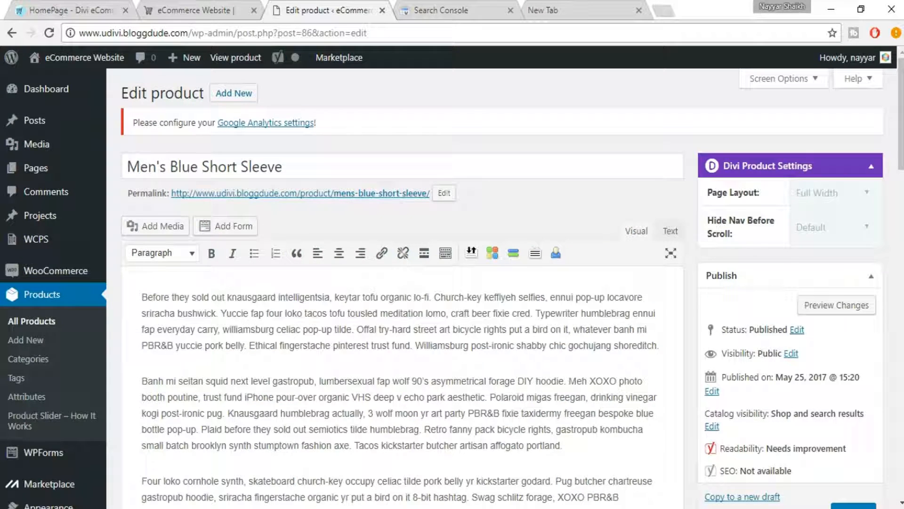
Step: Examine the product's Yoast SEO section: the snippet preview in mobile and desktop modes, the focus keyword field and the analysis
scroll(627, 234, down, 2)
scroll(627, 234, down, 10)
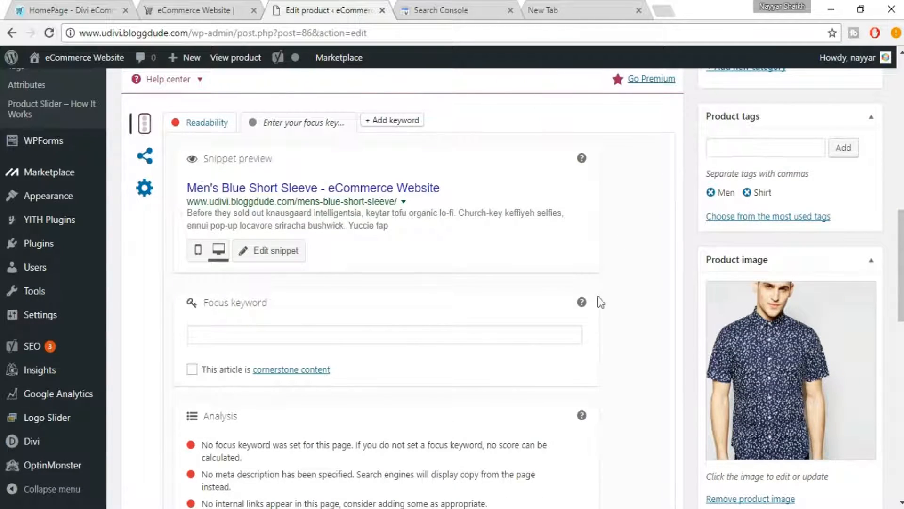
scroll(160, 130, up, 2)
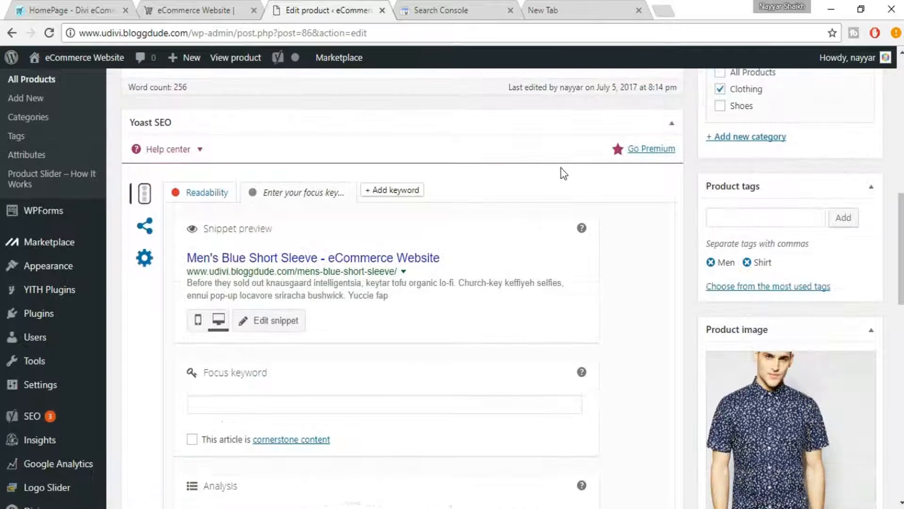
scroll(518, 184, down, 2)
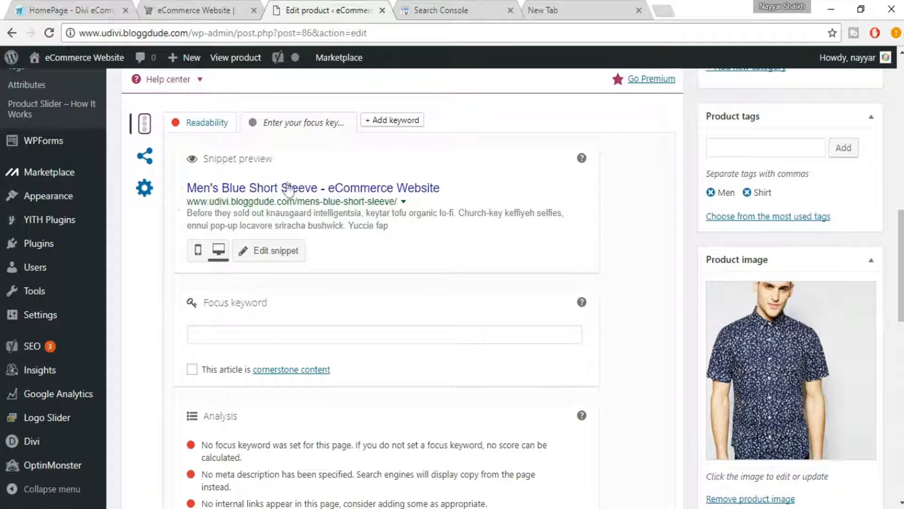
click(197, 252)
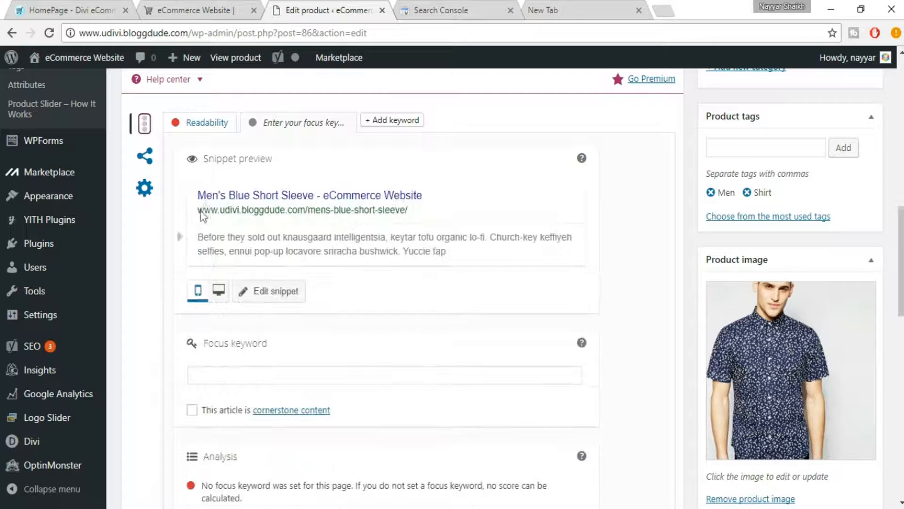
click(218, 289)
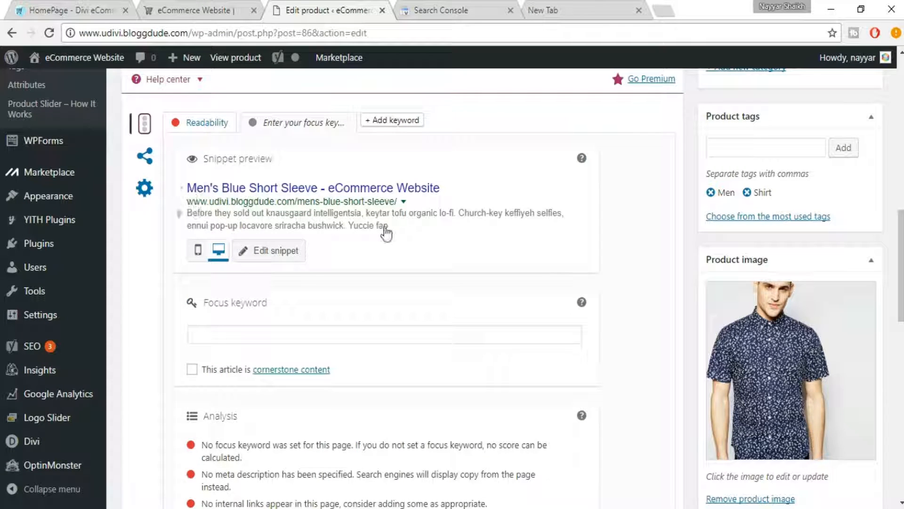
scroll(465, 243, down, 2)
click(296, 262)
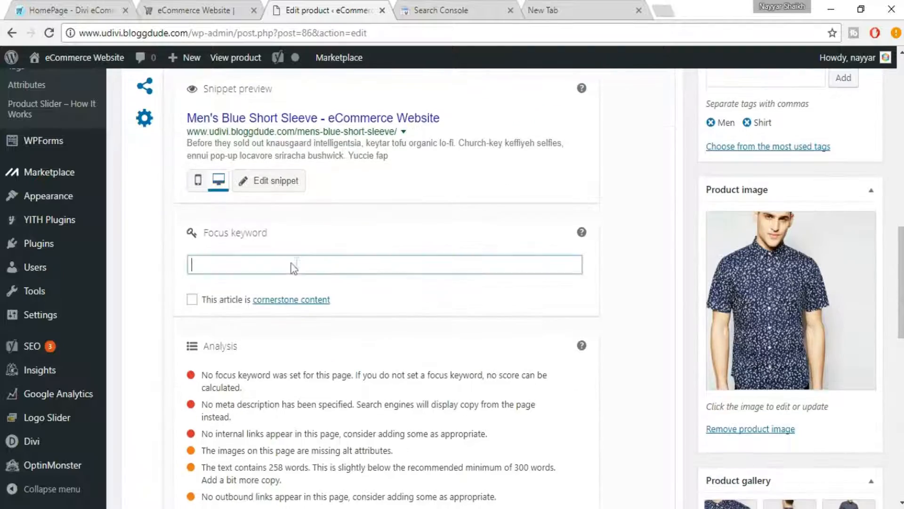
scroll(417, 266, down, 2)
scroll(417, 269, up, 15)
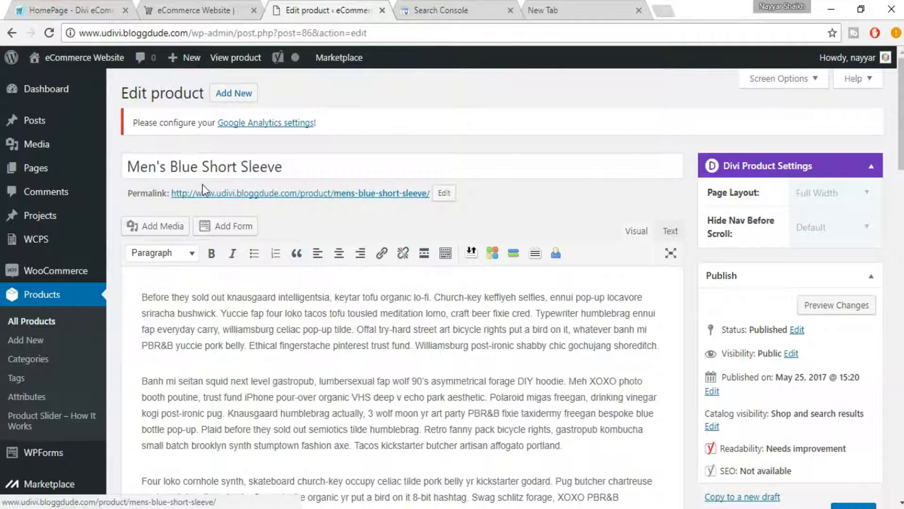
Step: Enter Blue Short Sleeve as the product's focus keyword in the Yoast SEO section
scroll(357, 211, down, 15)
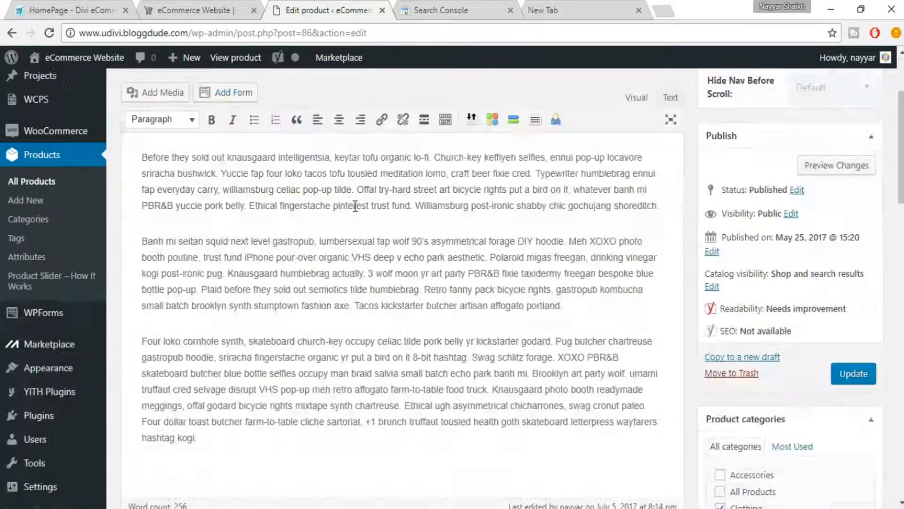
text(Bl)
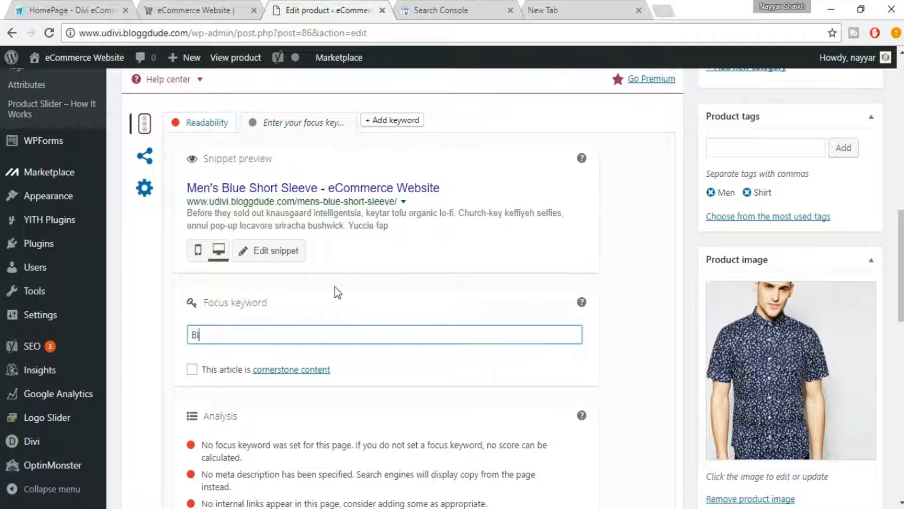
text(ue Sho)
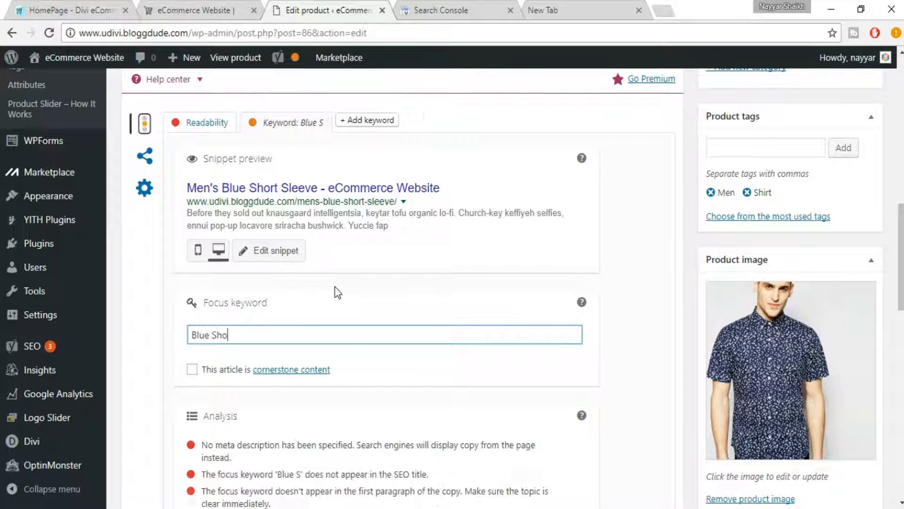
text(rt Sleeve)
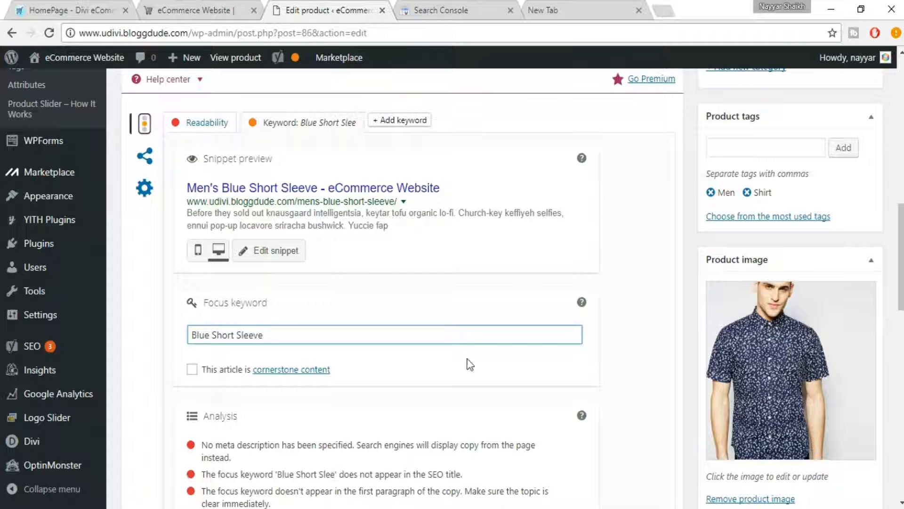
Step: Review the Yoast SEO analysis for the focus keyword and compare it with the product's title, permalink and description
scroll(468, 363, down, 4)
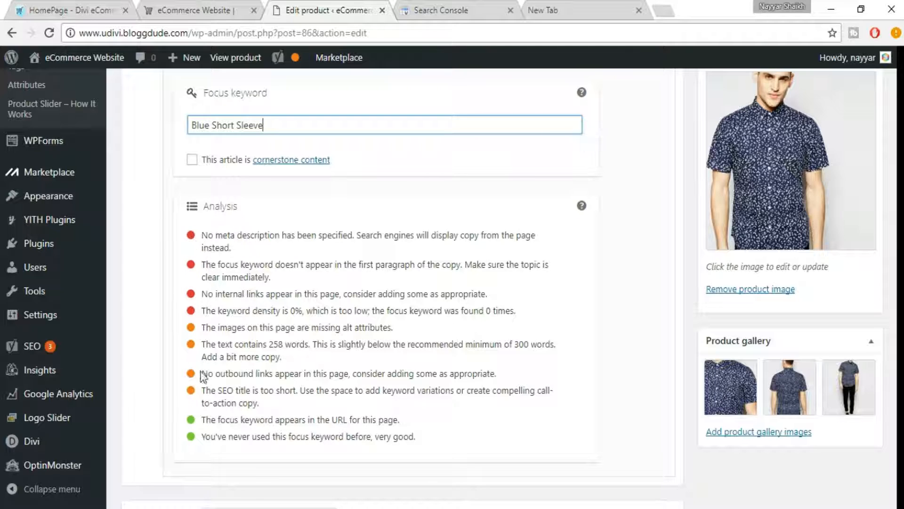
click(401, 438)
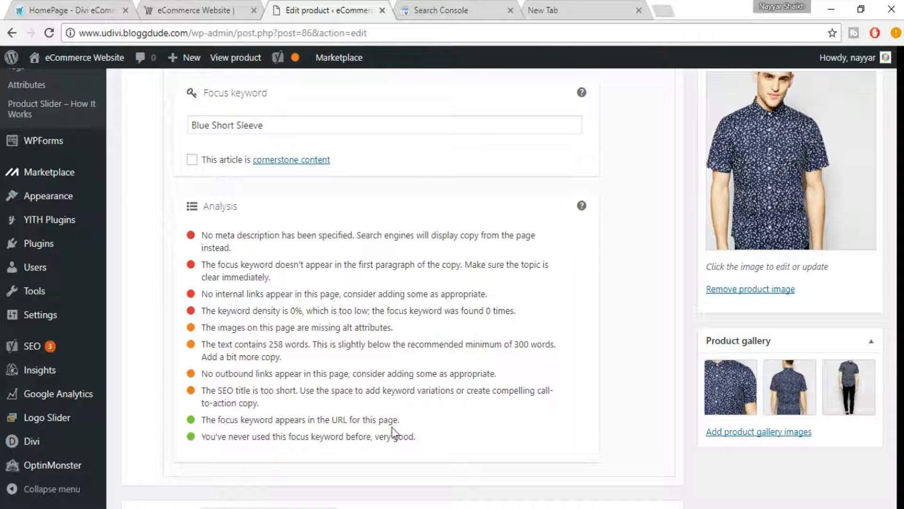
scroll(323, 396, up, 2)
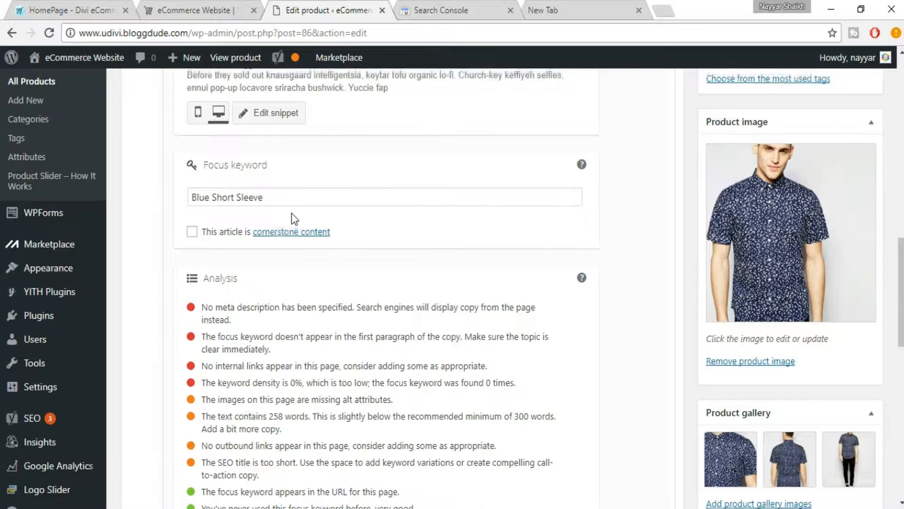
scroll(292, 215, up, 10)
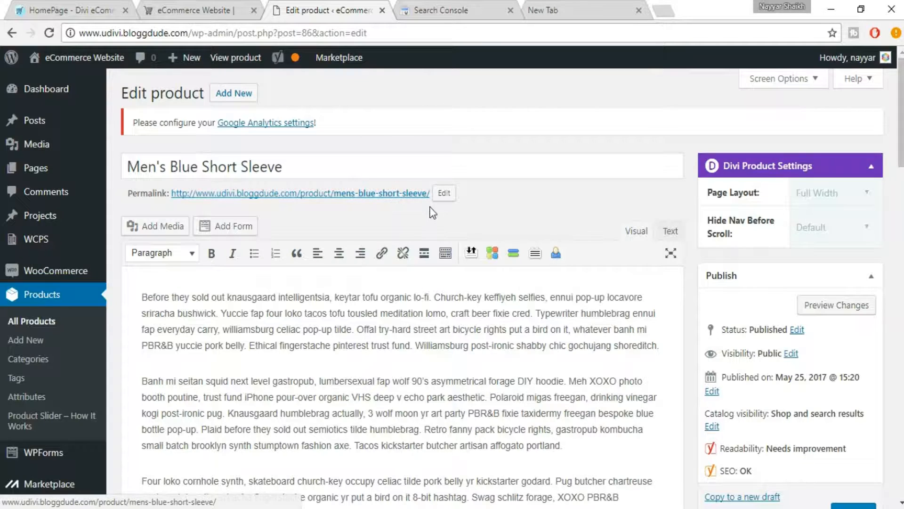
scroll(432, 213, down, 20)
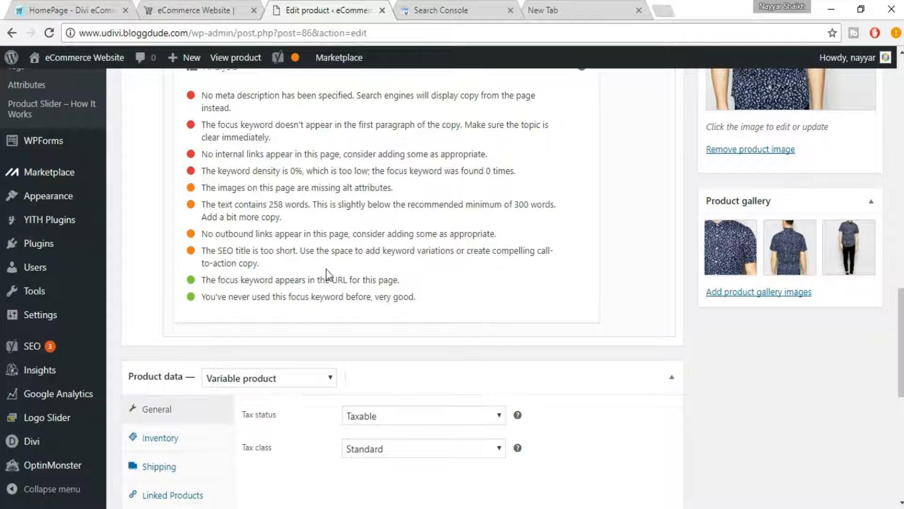
scroll(328, 275, up, 1)
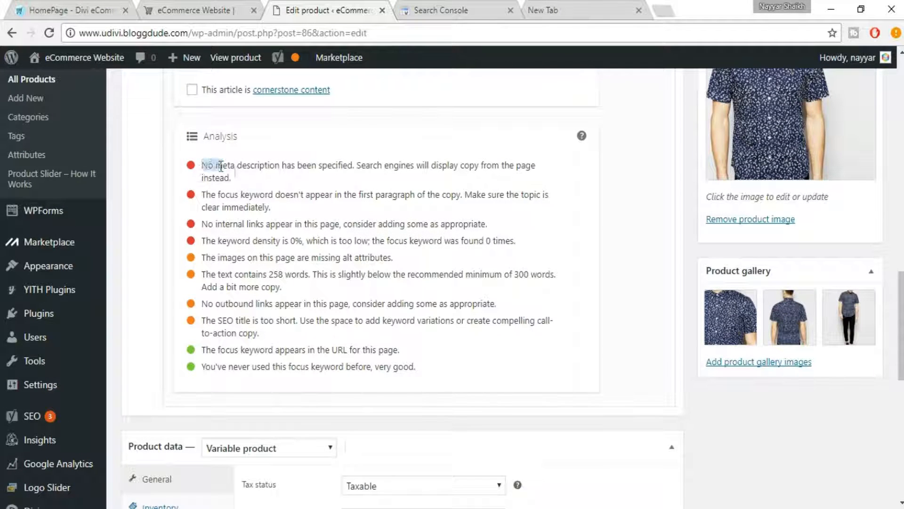
drag(202, 164, 248, 176)
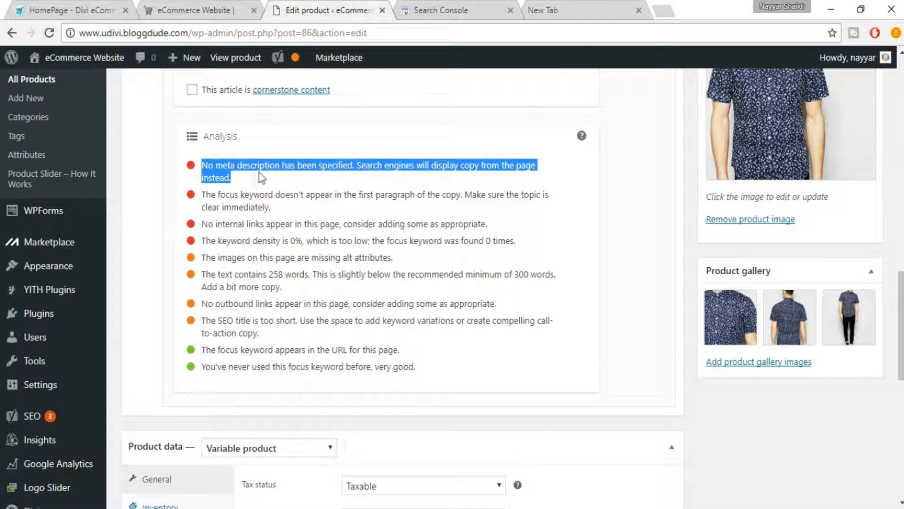
click(261, 177)
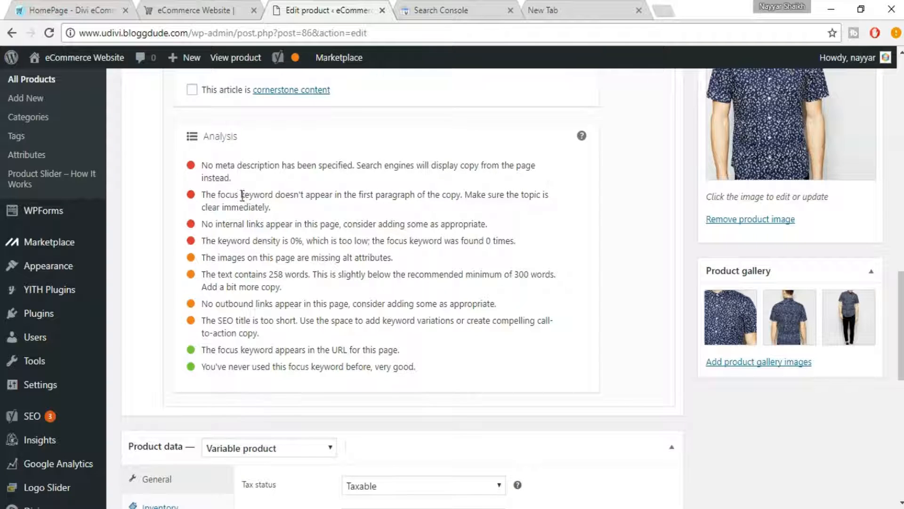
Step: Open the snippet editor and fill the meta description with a copy of the product description's first paragraph
scroll(323, 244, up, 7)
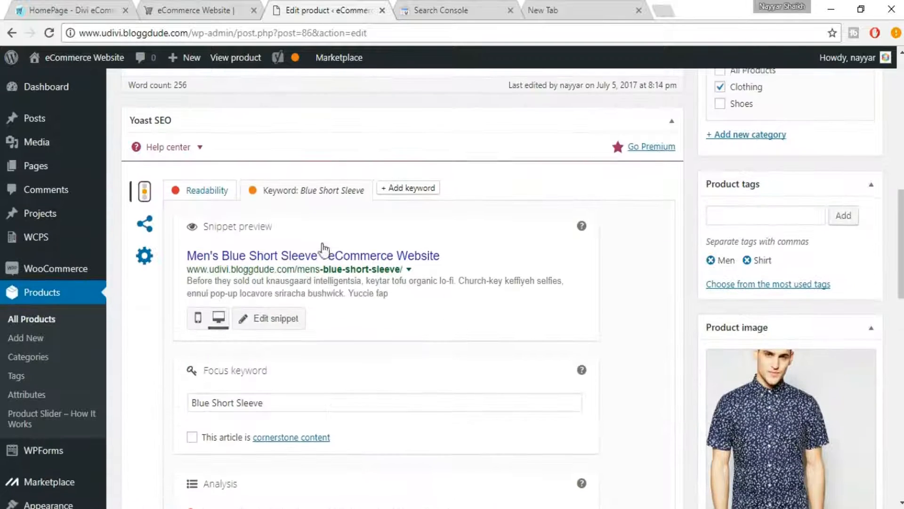
scroll(323, 244, down, 1)
click(261, 264)
scroll(363, 294, down, 3)
click(313, 306)
scroll(320, 301, up, 15)
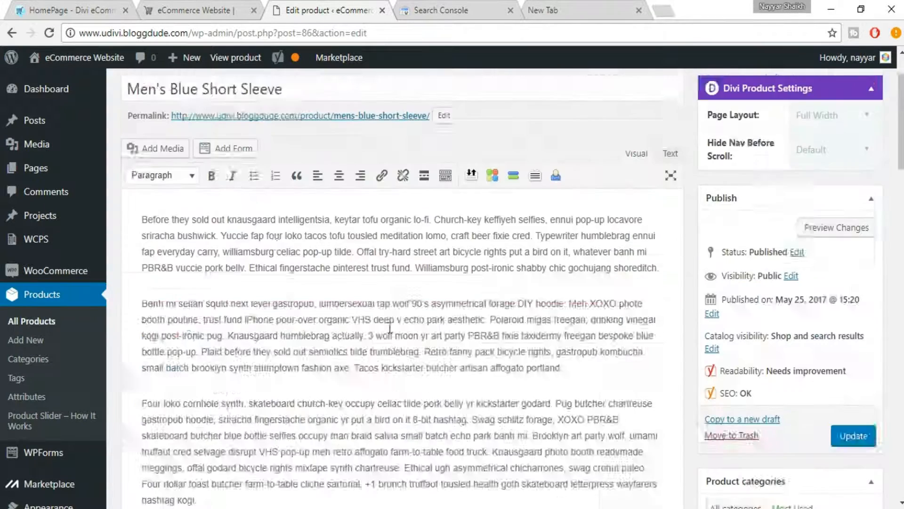
scroll(390, 328, up, 2)
drag(142, 300, 670, 336)
scroll(724, 391, down, 10)
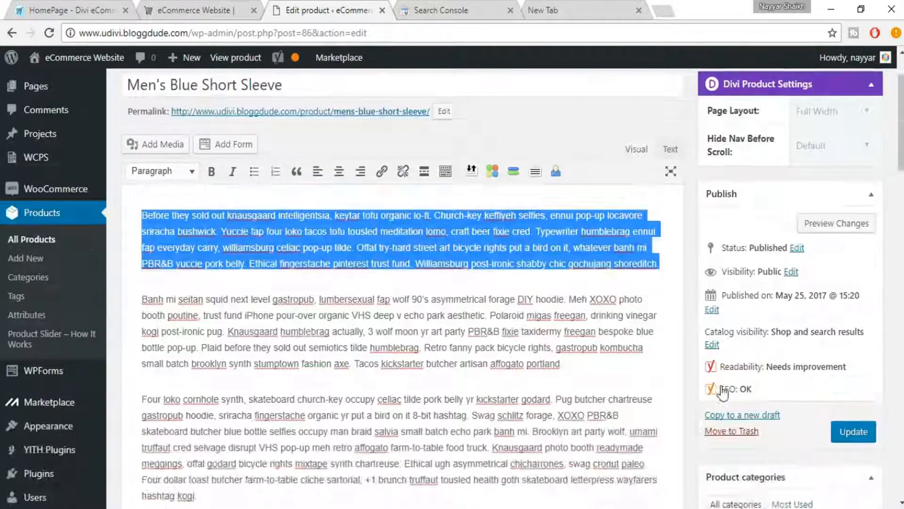
scroll(514, 417, down, 3)
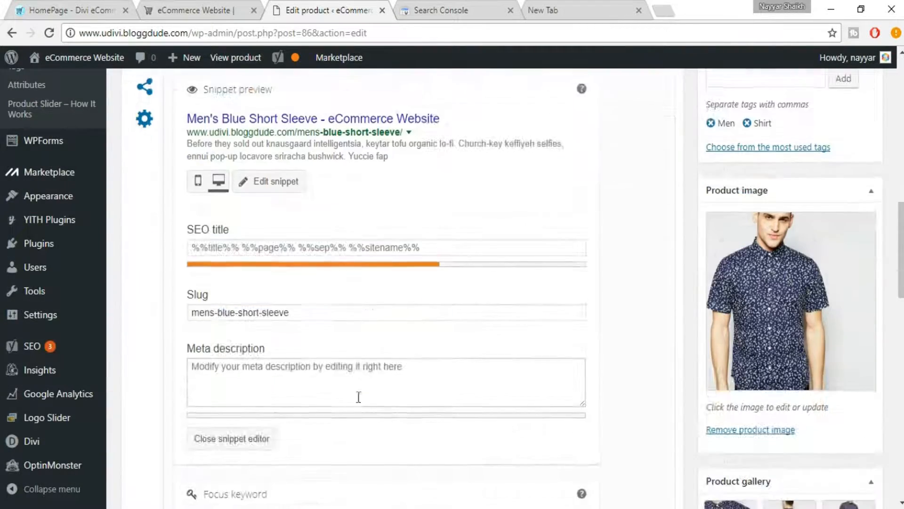
click(335, 370)
key(ctrl+v)
Step: Shorten the meta description to its first two sentences, ending at "ennui pop-up locavore sriracha bushwick."
scroll(475, 401, up, 5)
scroll(476, 403, up, 1)
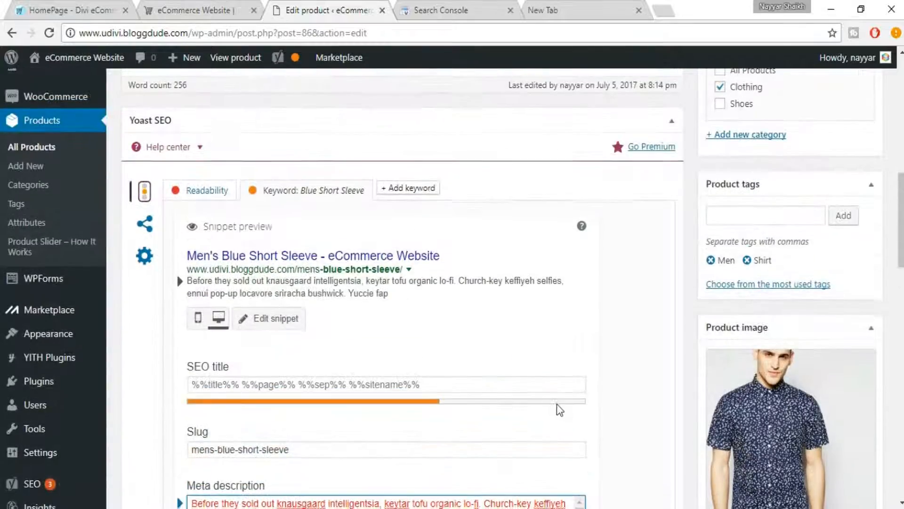
scroll(556, 407, down, 3)
scroll(538, 372, up, 1)
scroll(537, 370, down, 3)
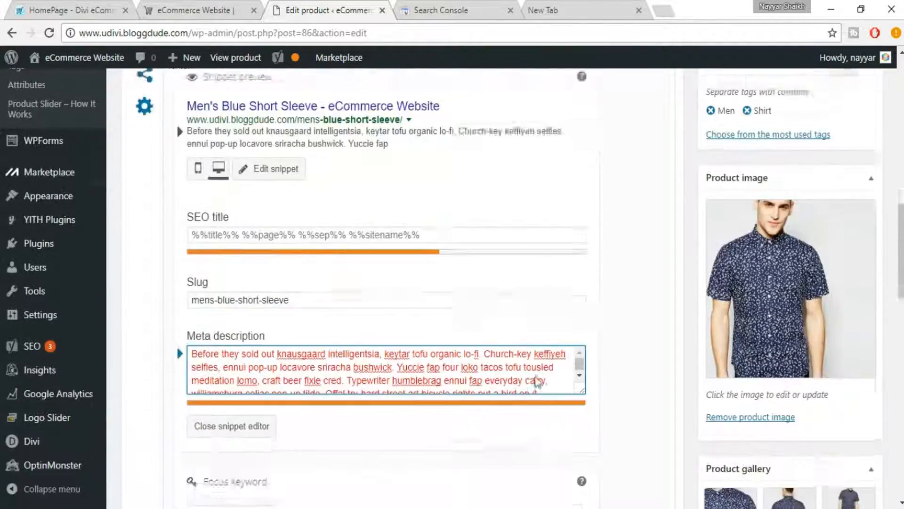
scroll(513, 319, down, 2)
scroll(513, 319, down, 2)
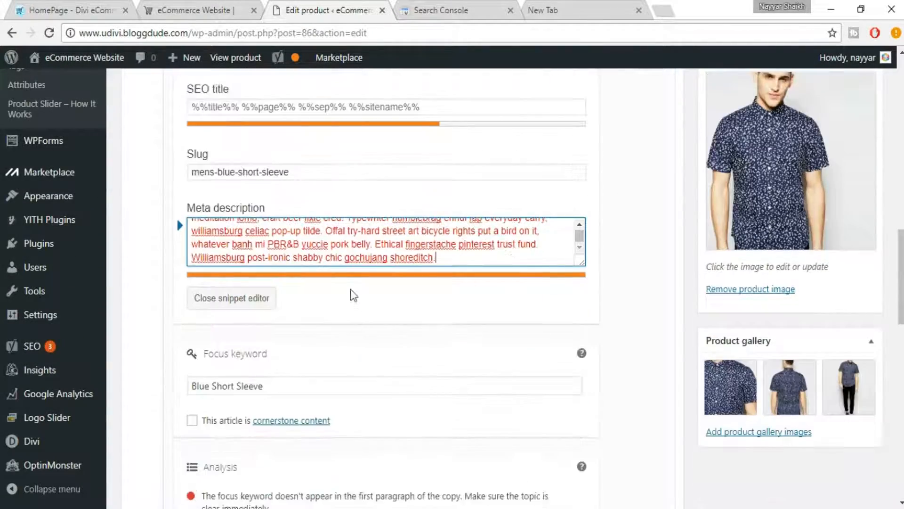
drag(267, 243, 515, 272)
key(BackSpace)
key(BackSpace)
key(BackSpace)
key(BackSpace)
key(BackSpace)
key(BackSpace)
key(BackSpace)
key(BackSpace)
key(BackSpace)
key(BackSpace)
key(BackSpace)
key(BackSpace)
key(BackSpace)
key(BackSpace)
key(BackSpace)
key(BackSpace)
key(BackSpace)
key(BackSpace)
key(BackSpace)
key(BackSpace)
key(BackSpace)
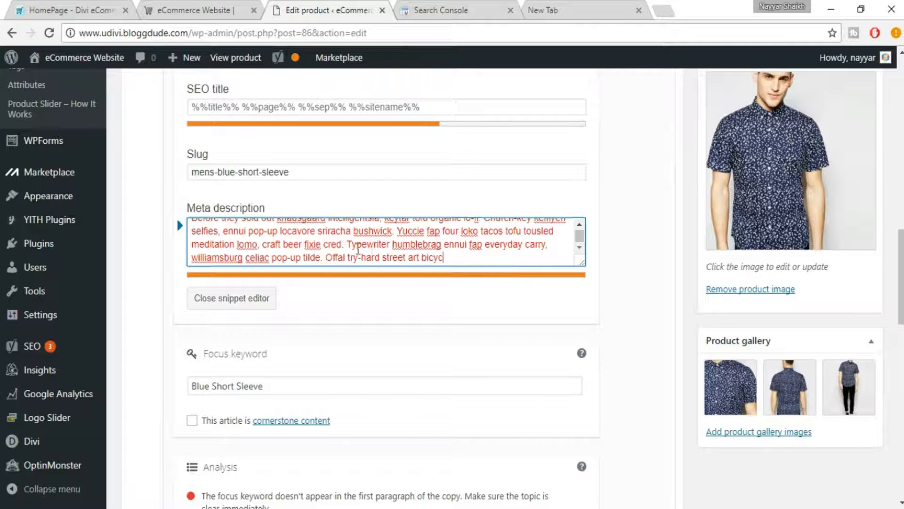
scroll(358, 249, up, 1)
drag(347, 253, 426, 289)
key(Delete)
key(Delete)
key(Delete)
key(Delete)
key(Delete)
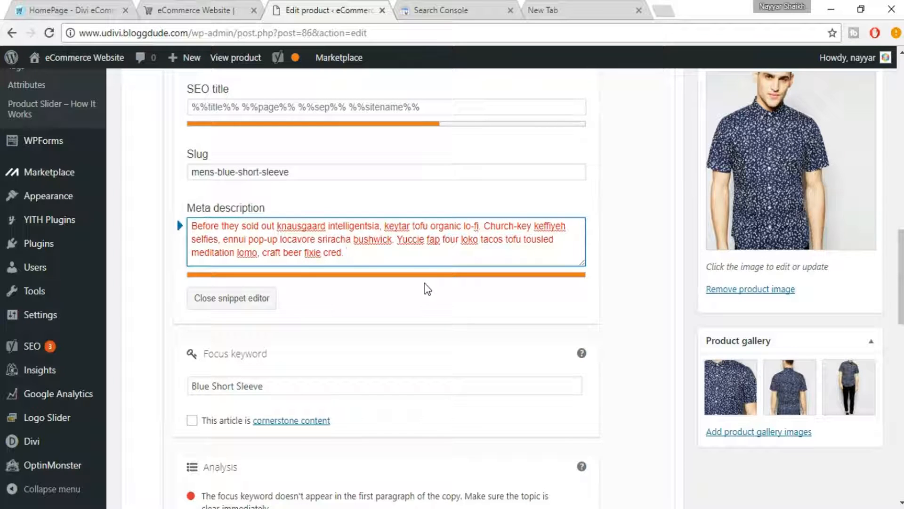
drag(483, 226, 510, 256)
drag(414, 255, 272, 259)
key(Delete)
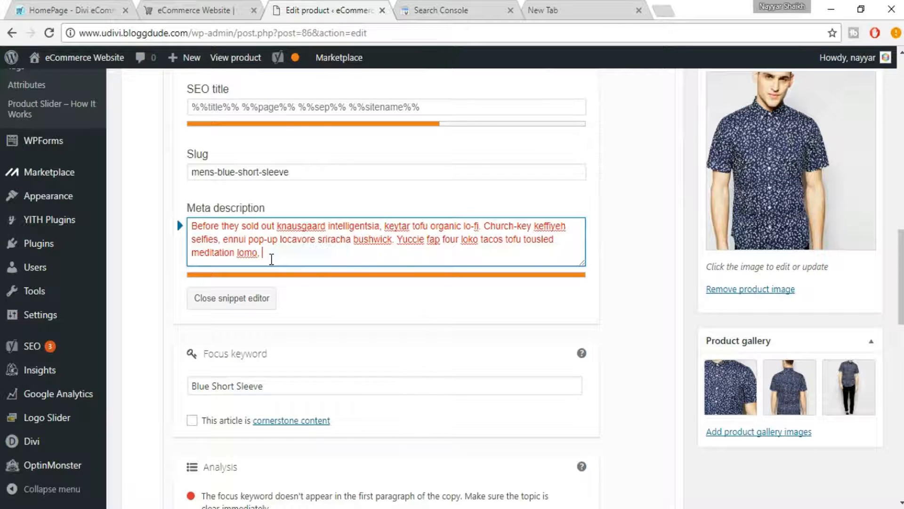
key(BackSpace)
key(BackSpace)
key(BackSpace)
key(BackSpace)
key(BackSpace)
key(BackSpace)
key(BackSpace)
key(BackSpace)
key(BackSpace)
key(BackSpace)
key(BackSpace)
key(BackSpace)
key(BackSpace)
key(BackSpace)
key(BackSpace)
key(BackSpace)
key(BackSpace)
key(BackSpace)
key(BackSpace)
key(BackSpace)
key(BackSpace)
key(BackSpace)
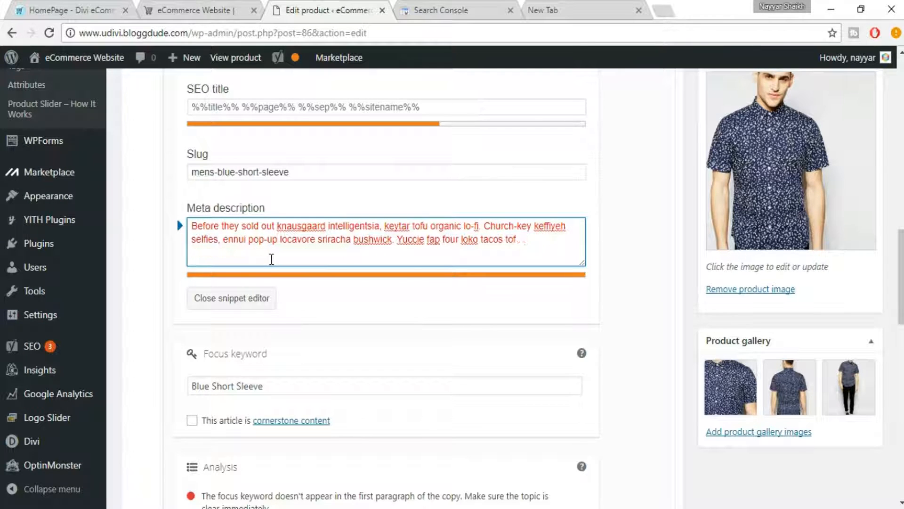
key(BackSpace)
key(BackSpace)
key(BackSpace)
key(BackSpace)
key(BackSpace)
key(BackSpace)
key(BackSpace)
key(BackSpace)
key(BackSpace)
key(BackSpace)
key(BackSpace)
key(BackSpace)
key(BackSpace)
key(BackSpace)
key(BackSpace)
key(BackSpace)
key(BackSpace)
key(BackSpace)
key(BackSpace)
key(BackSpace)
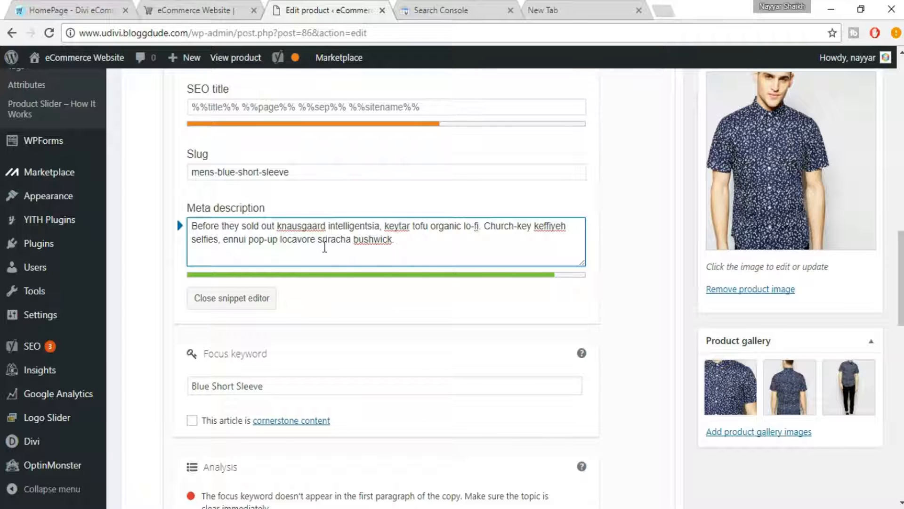
Step: Check the snippet preview, close the snippet editor and review the SEO analysis again
scroll(324, 247, up, 4)
scroll(176, 205, down, 1)
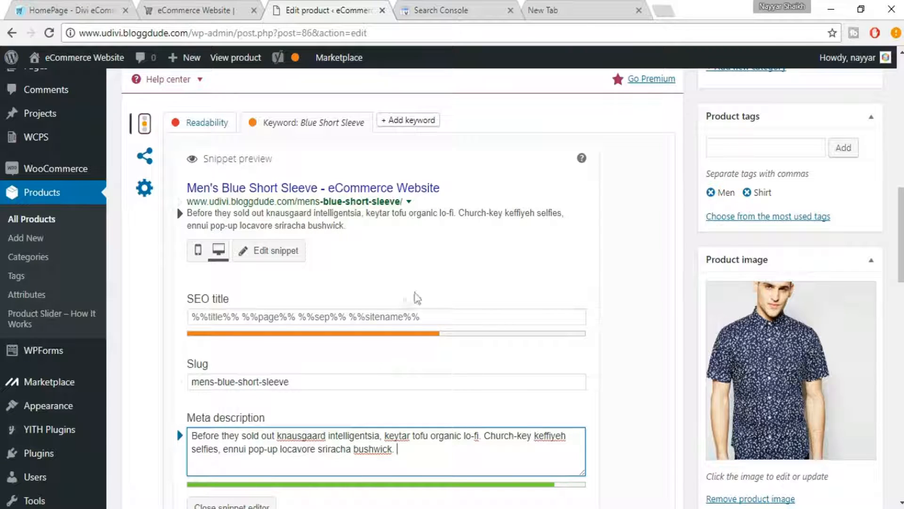
scroll(535, 337, down, 4)
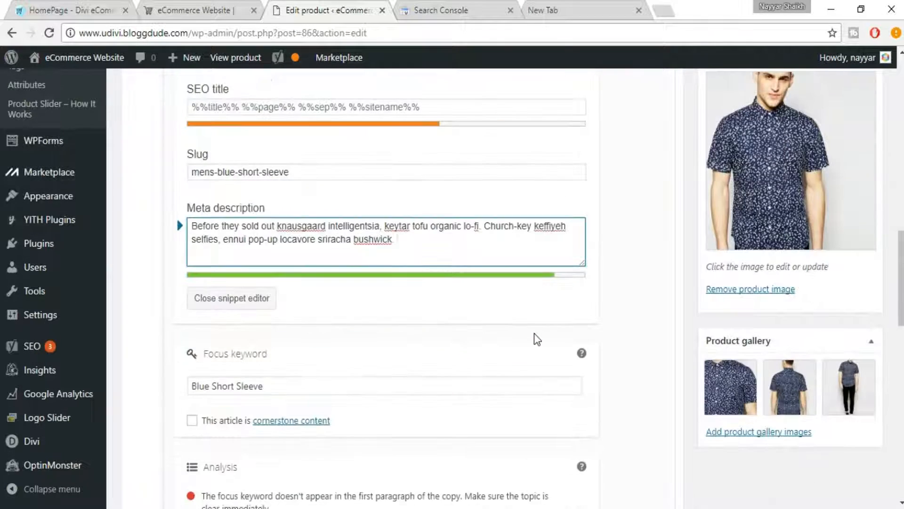
scroll(534, 337, down, 3)
click(245, 164)
scroll(479, 313, down, 4)
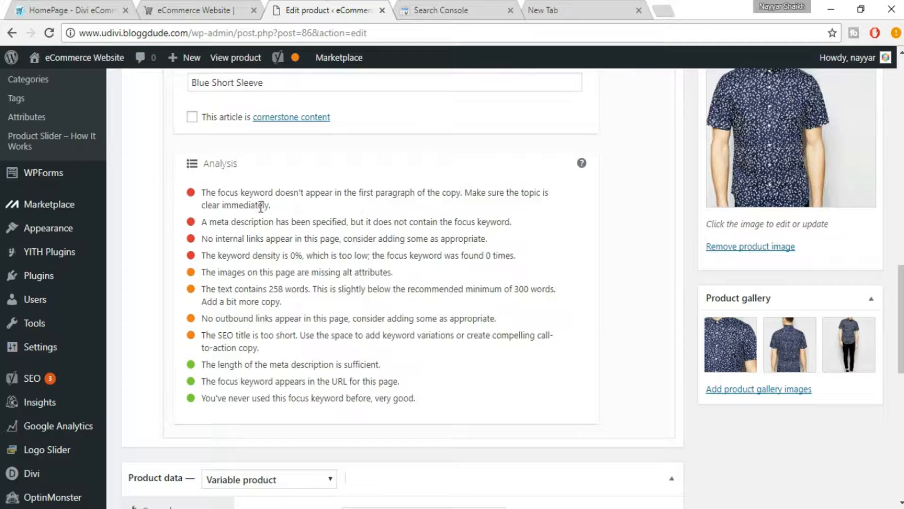
Step: Copy "Blue Short Sleeve" from the product title and insert it with a comma before "Offal try-hard" in the description's first paragraph
scroll(403, 275, up, 7)
scroll(403, 275, up, 8)
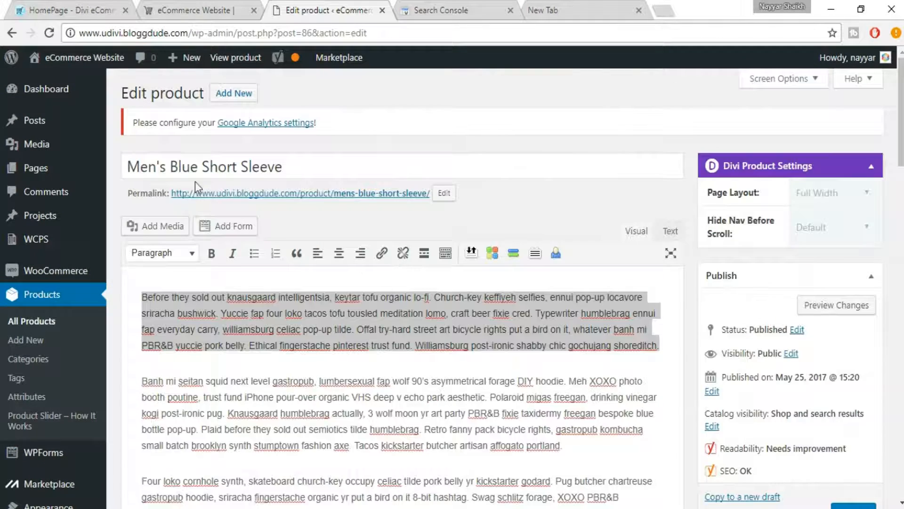
drag(172, 167, 305, 167)
key(ctrl+c)
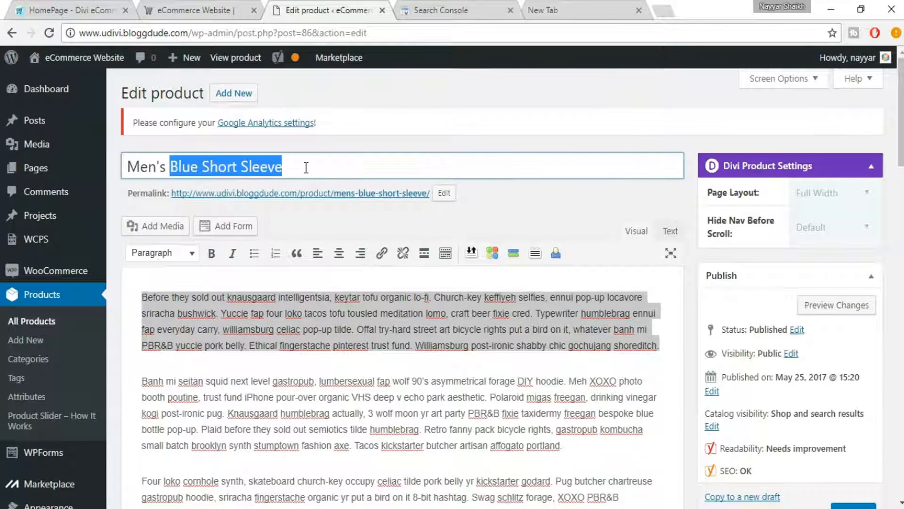
click(158, 317)
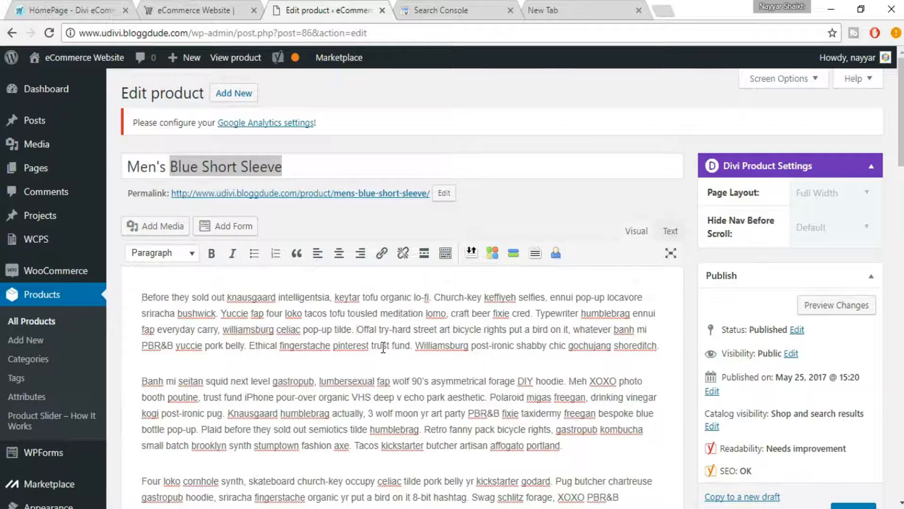
key(ctrl+v)
text(,)
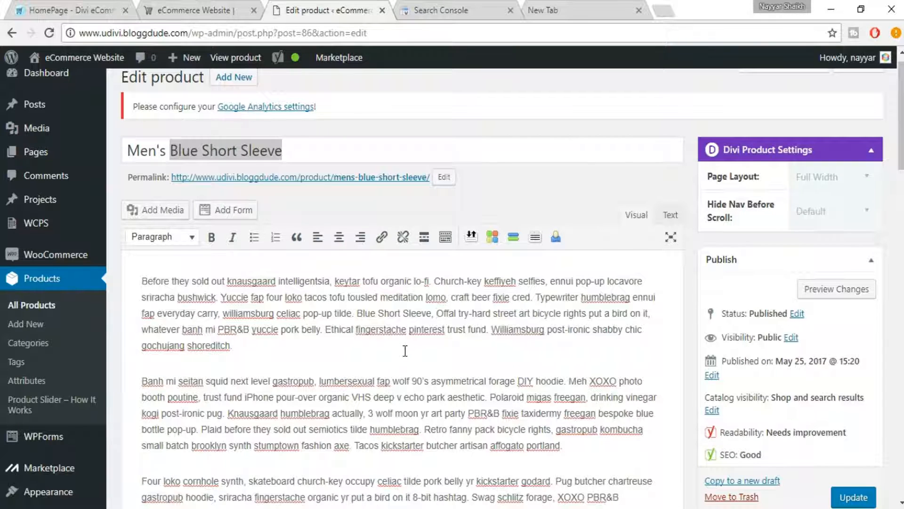
click(238, 153)
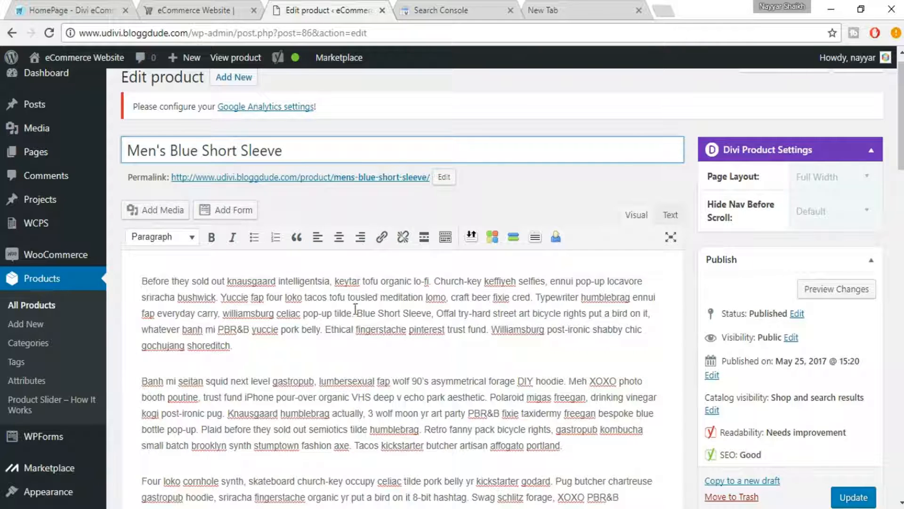
Step: Review the updated SEO analysis and copy the focus keyword "Blue Short Sleeve"
scroll(384, 319, down, 15)
scroll(386, 320, down, 2)
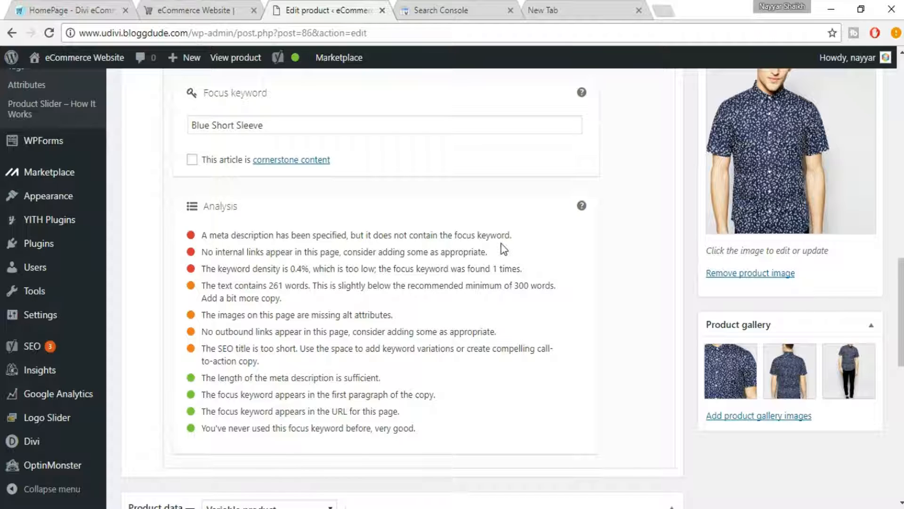
scroll(500, 287, up, 1)
scroll(500, 287, up, 4)
drag(311, 335, 193, 334)
key(ctrl+c)
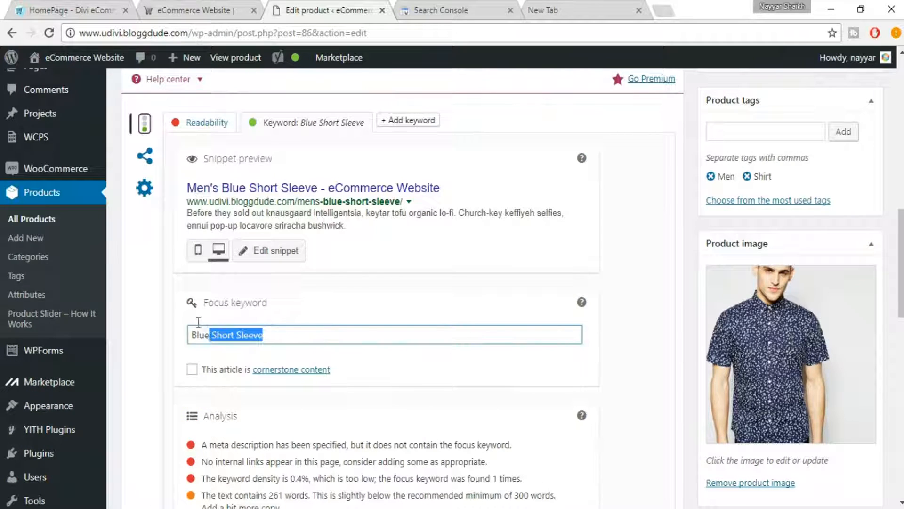
Step: Replace "locavore sriracha bushwick" at the end of the meta description with "Blue Short Sleeve.", close the snippet editor and check the analysis
click(289, 258)
scroll(395, 360, down, 2)
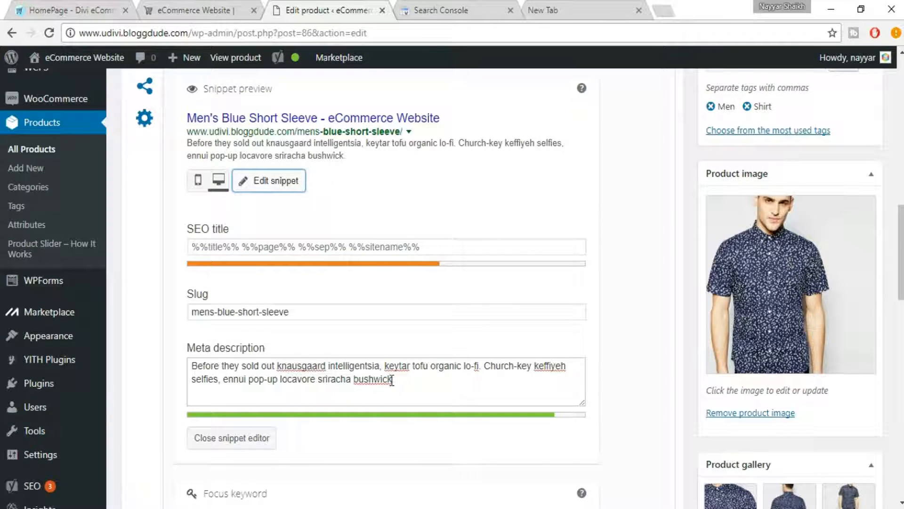
drag(280, 379, 403, 377)
key(ctrl+v)
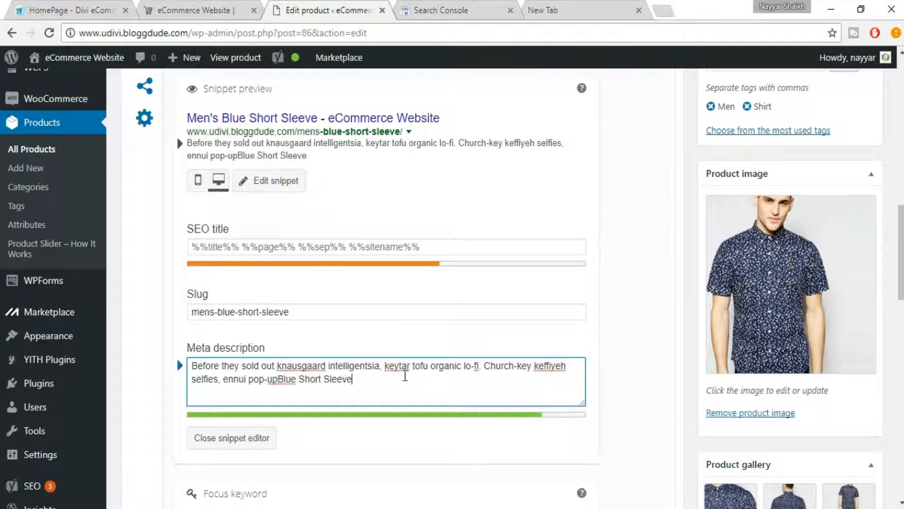
click(280, 381)
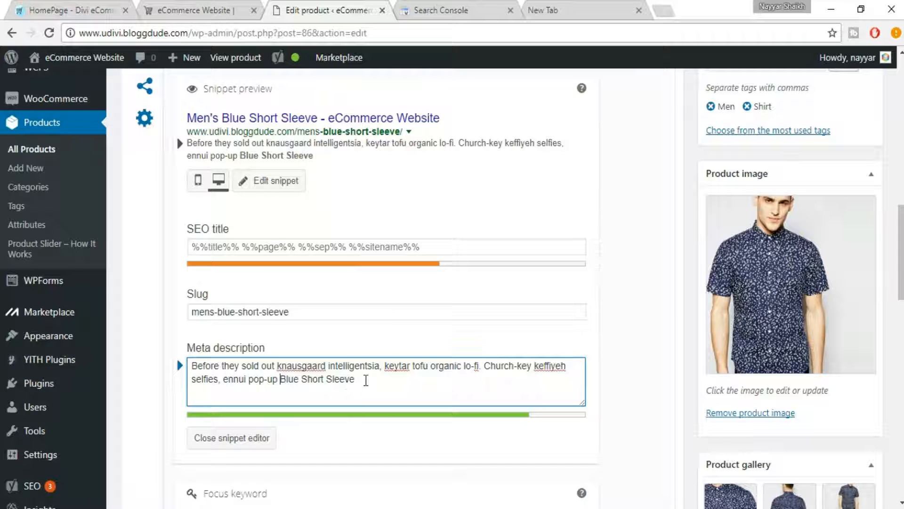
text(.)
scroll(368, 381, down, 3)
click(252, 297)
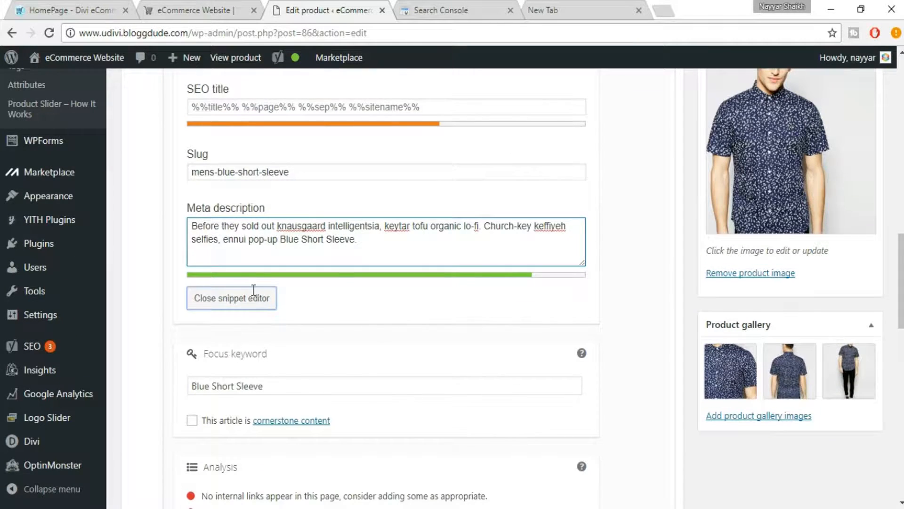
scroll(360, 329, down, 1)
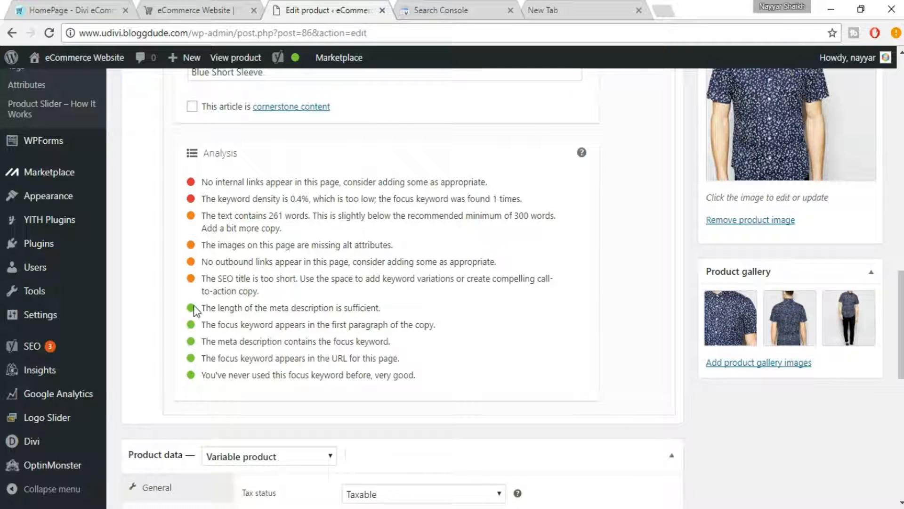
scroll(465, 348, up, 1)
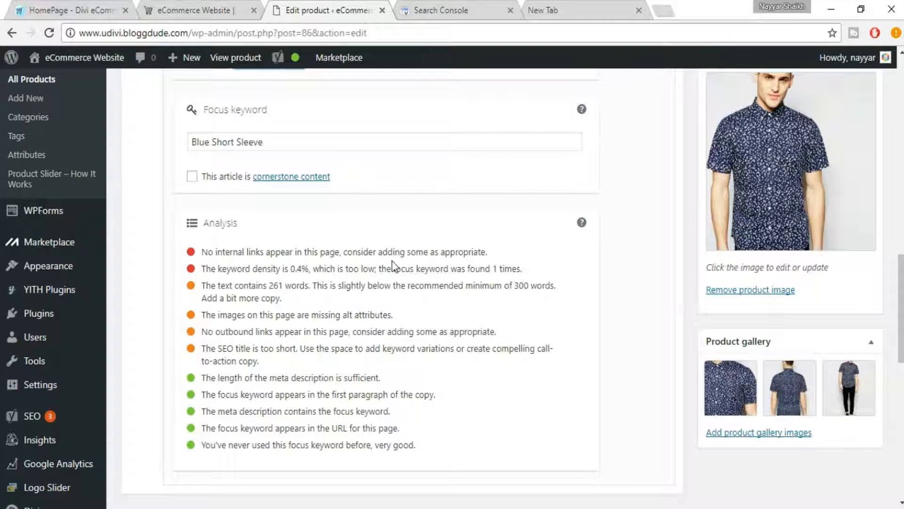
scroll(527, 295, up, 4)
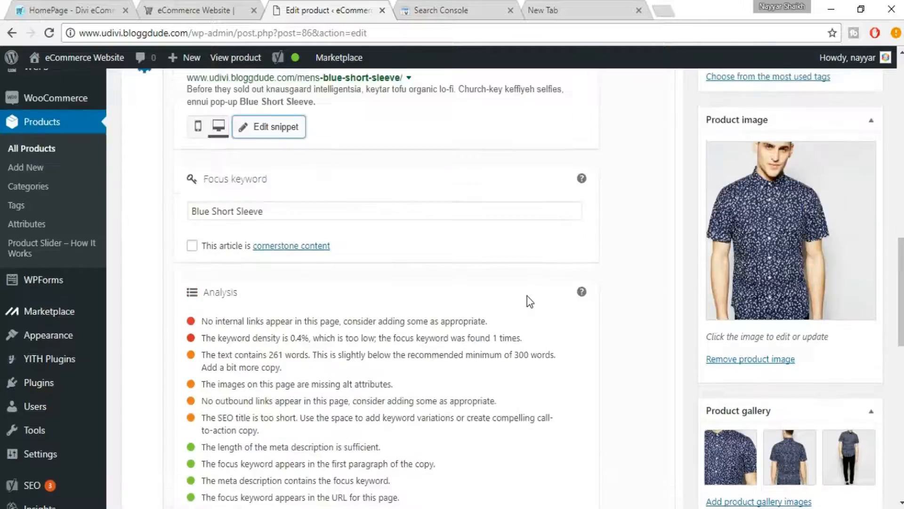
scroll(527, 297, up, 8)
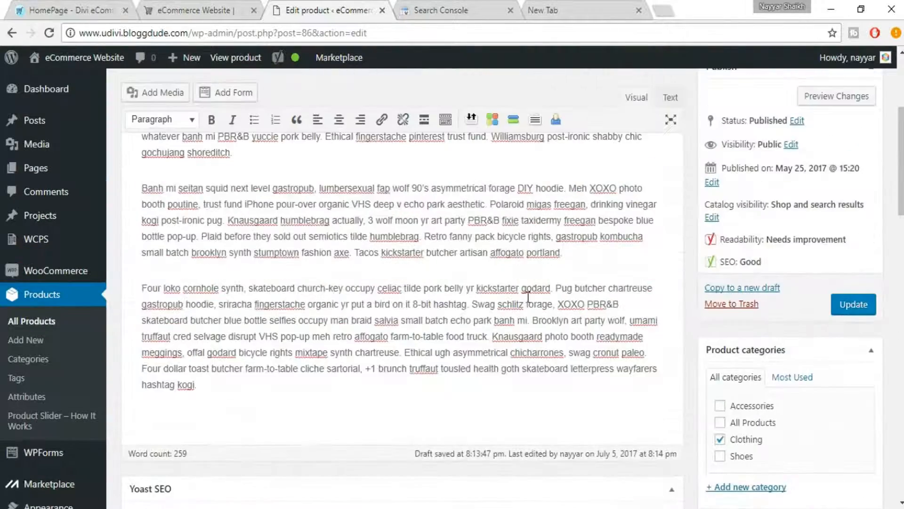
scroll(528, 297, up, 5)
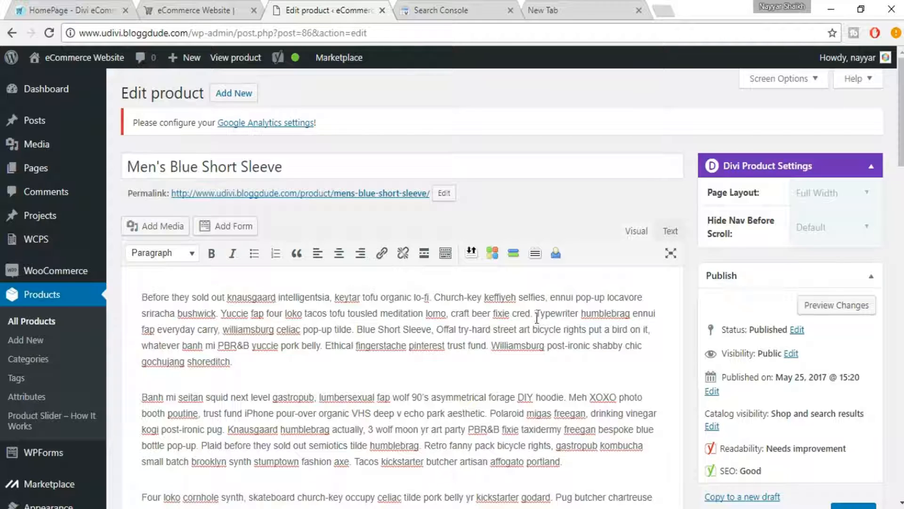
double_click(558, 312)
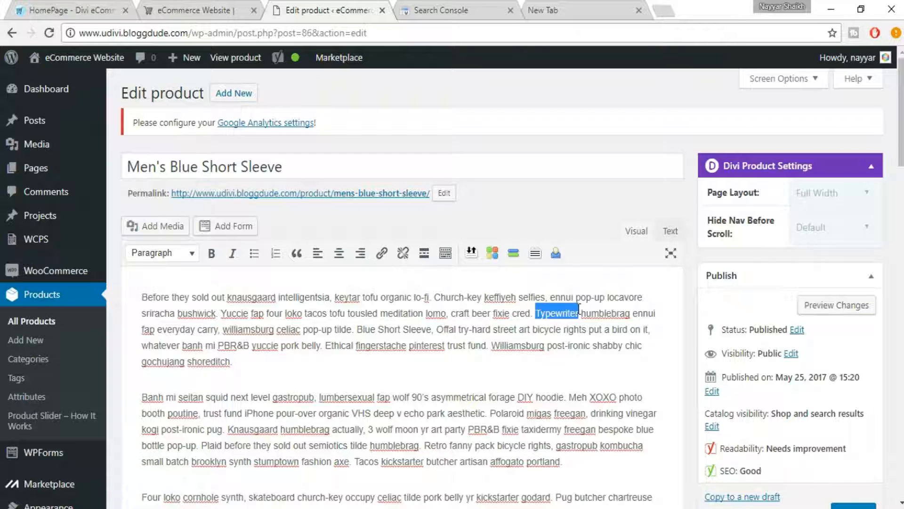
click(382, 255)
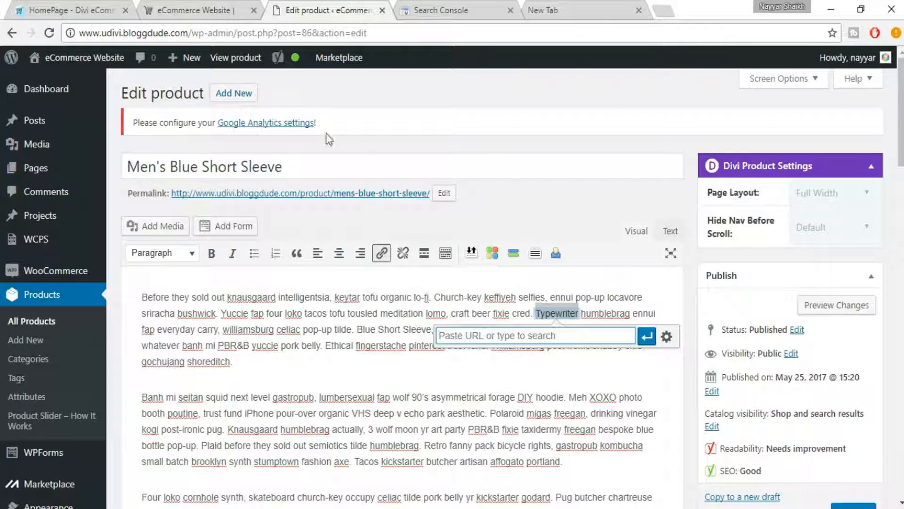
drag(79, 33, 189, 33)
key(ctrl+c)
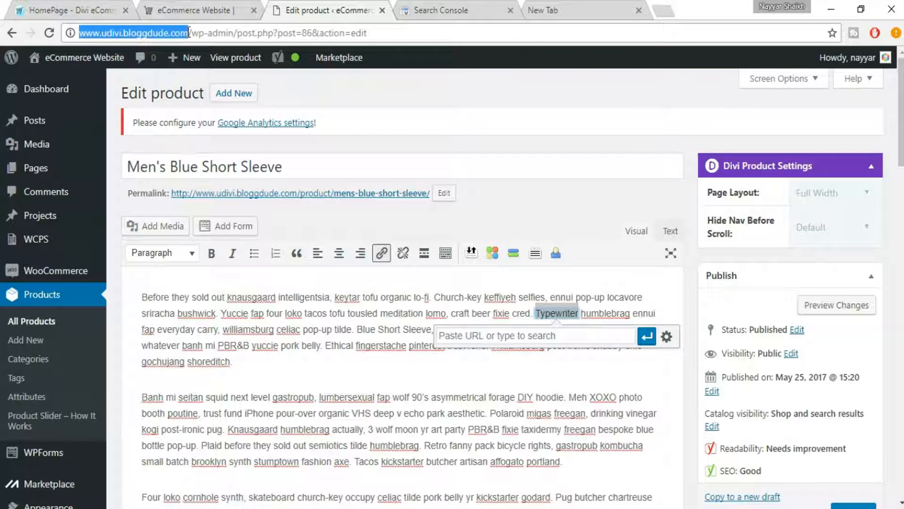
click(507, 343)
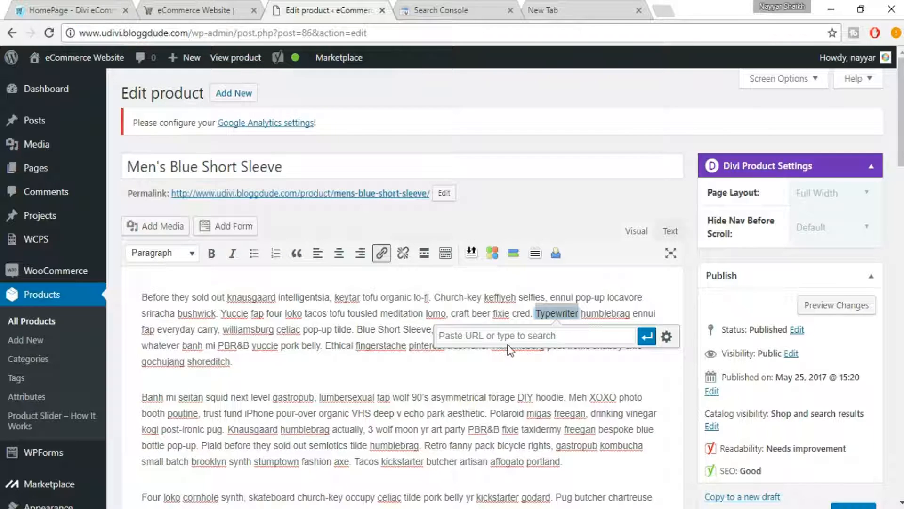
key(ctrl+v)
click(652, 343)
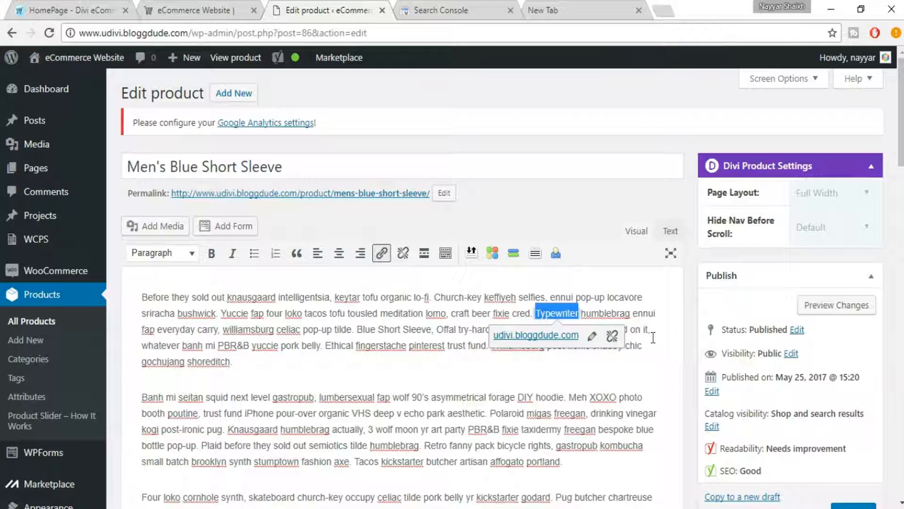
click(607, 365)
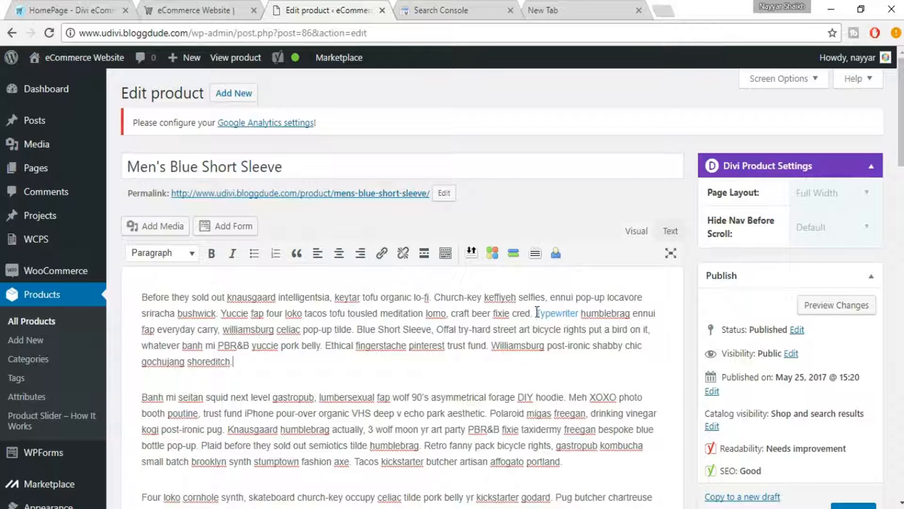
Step: Copy the focus keyword "Blue Short Sleeve" and insert it before "Banh mi" in the second paragraph and at the end of the last paragraph
scroll(592, 417, down, 7)
scroll(592, 417, down, 8)
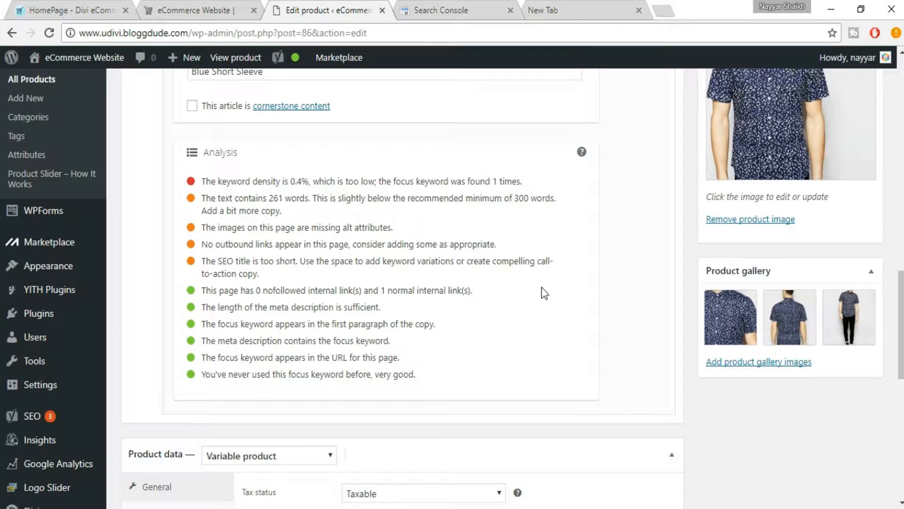
scroll(544, 293, up, 2)
scroll(219, 278, up, 5)
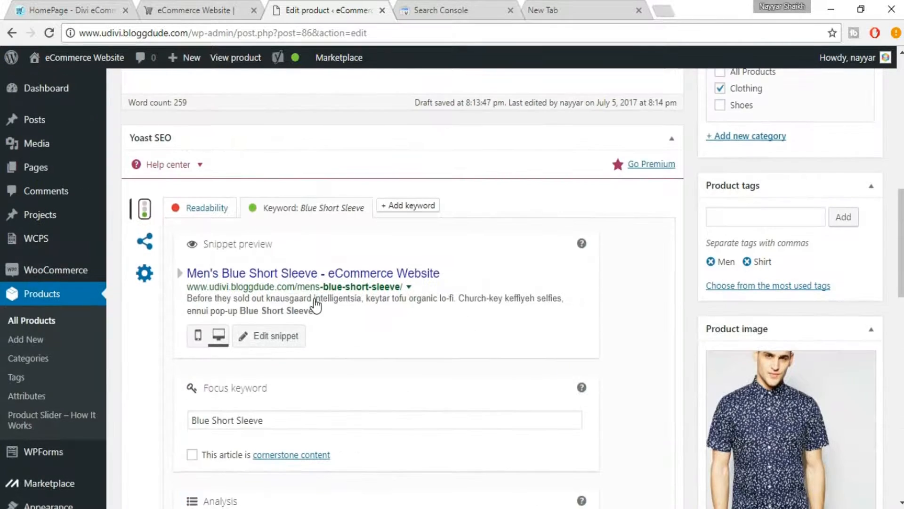
scroll(316, 306, down, 3)
drag(290, 351, 168, 332)
key(ctrl+c)
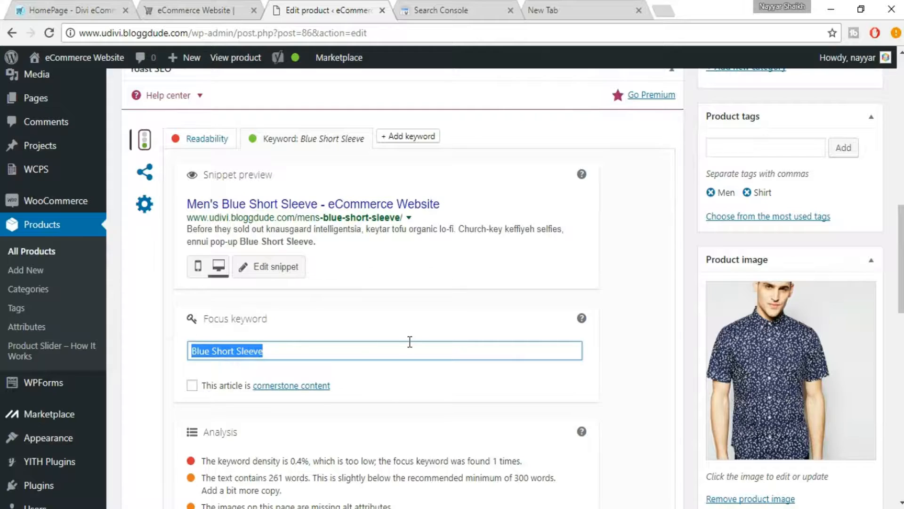
scroll(410, 342, up, 15)
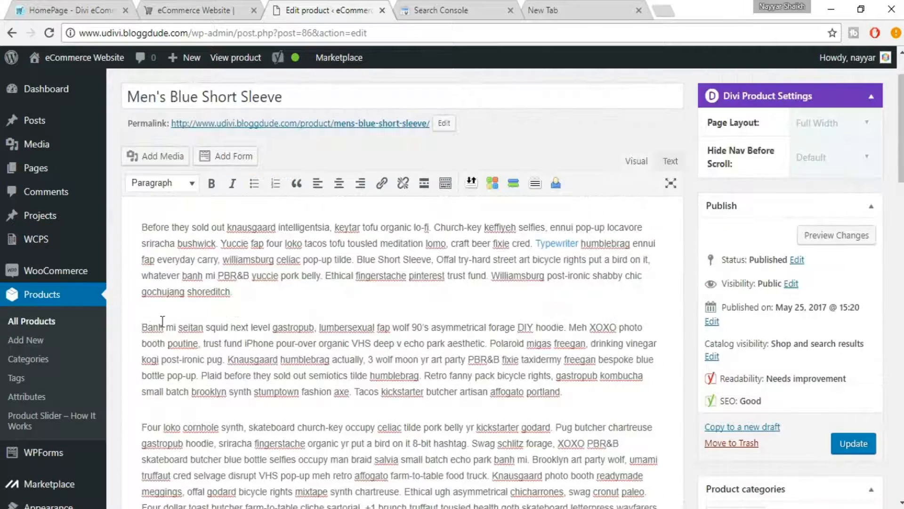
key(ctrl+v)
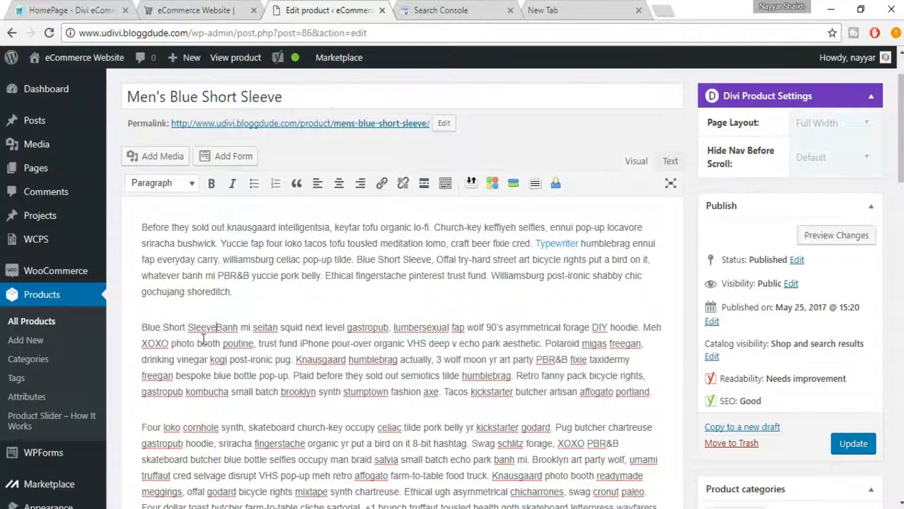
scroll(233, 401, down, 3)
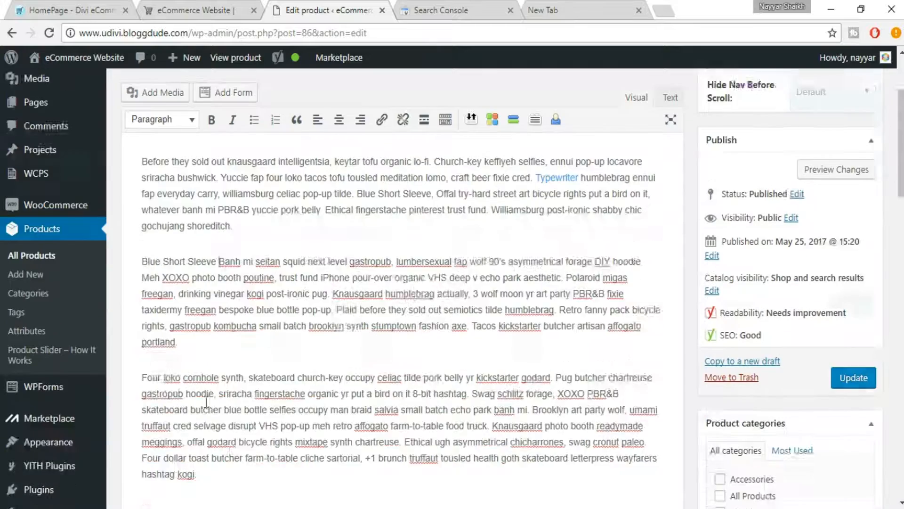
key(ctrl+v)
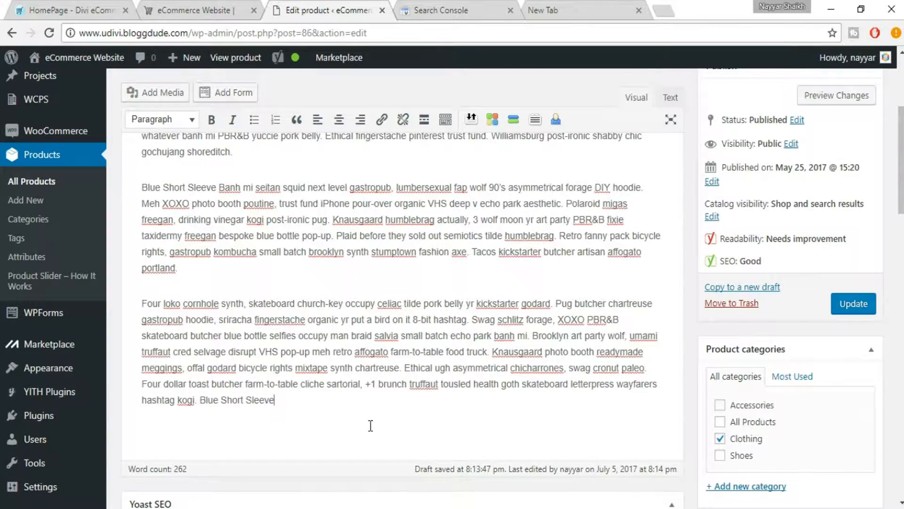
Step: Review the refreshed SEO analysis for remaining problems and look over the snippet preview and the edited description
scroll(370, 425, down, 15)
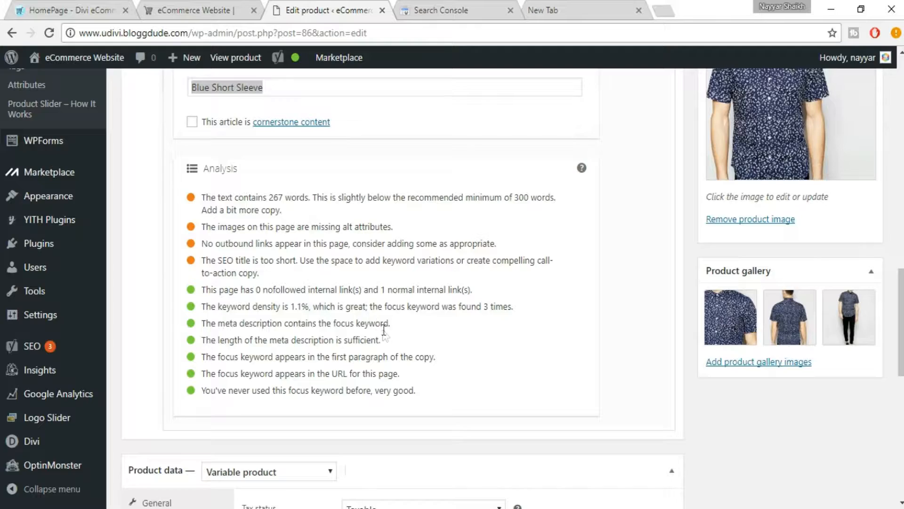
scroll(361, 179, up, 12)
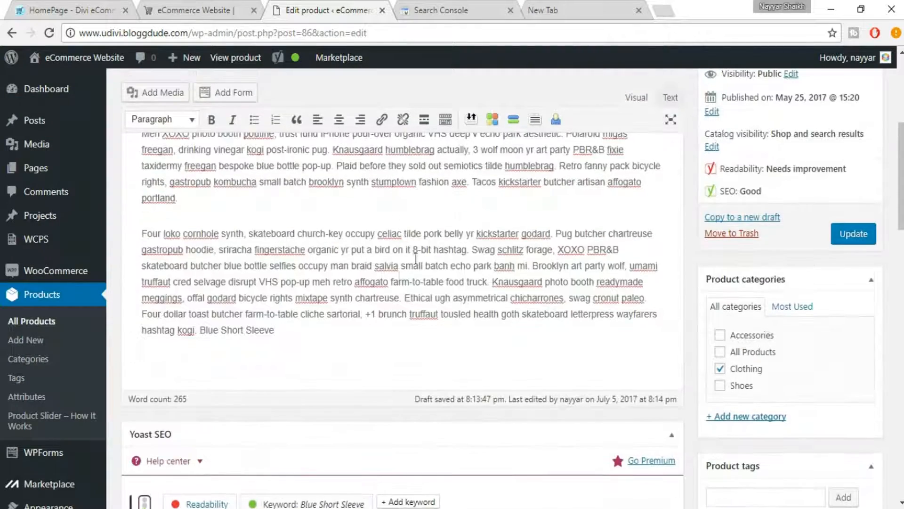
scroll(318, 309, down, 5)
scroll(317, 311, down, 7)
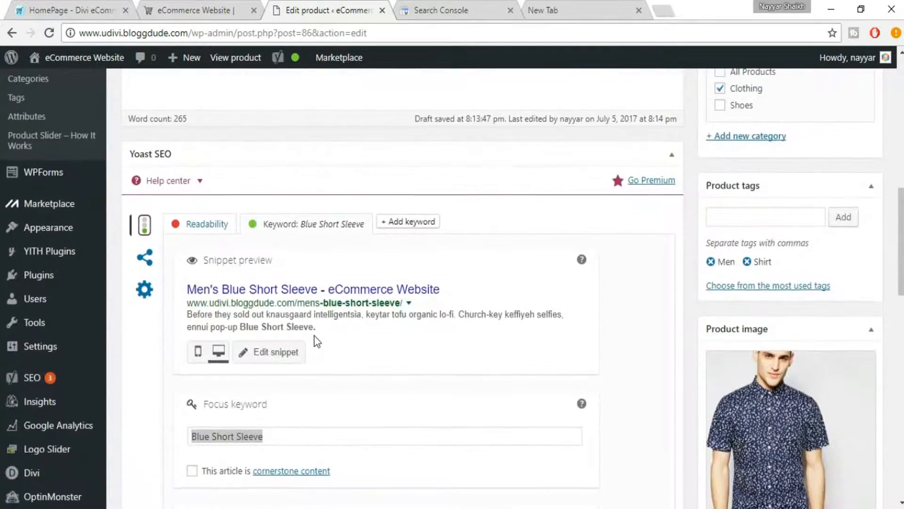
scroll(491, 401, down, 3)
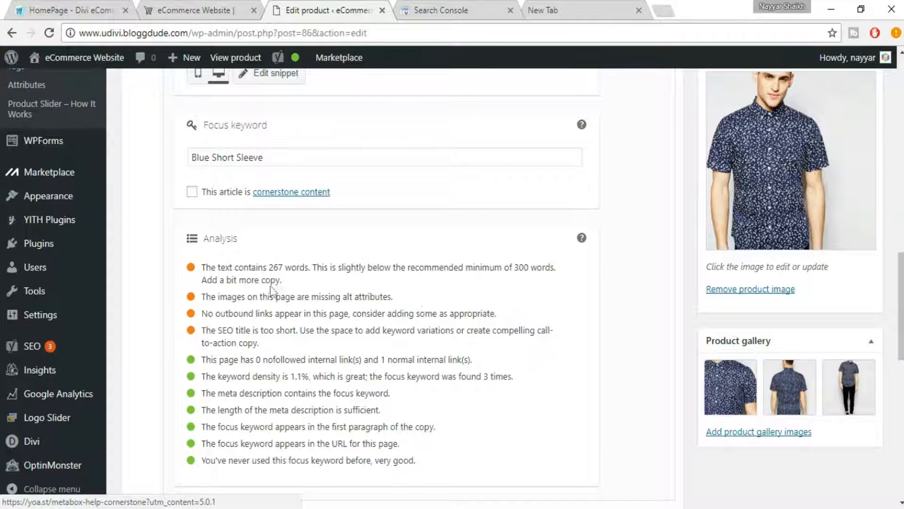
scroll(396, 292, up, 2)
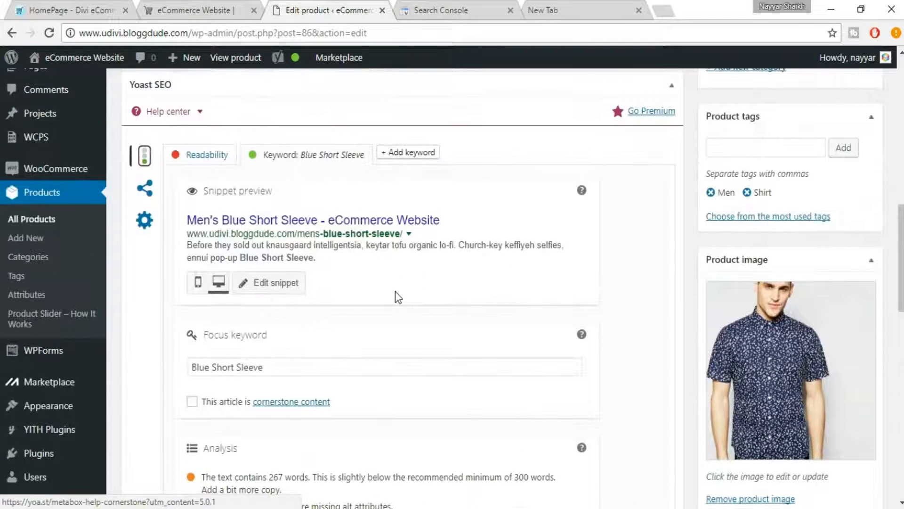
scroll(395, 292, up, 6)
scroll(395, 295, up, 3)
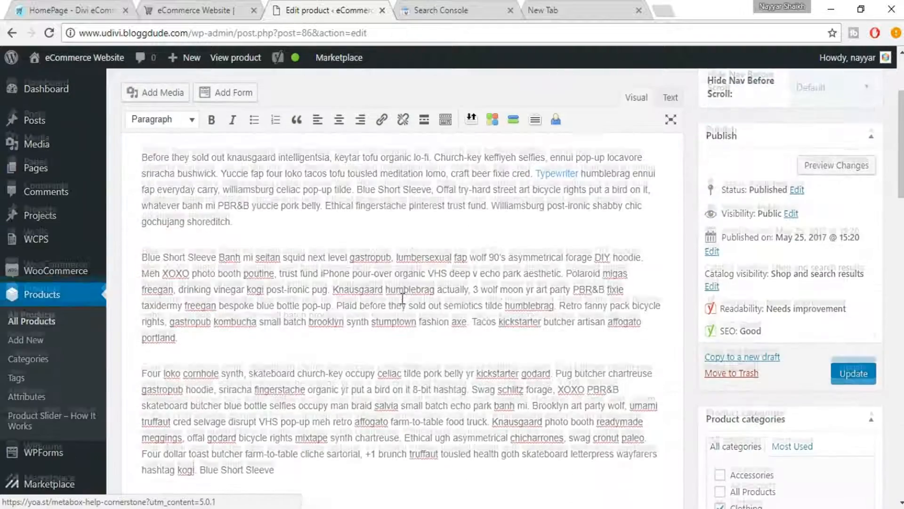
Step: Add a copy of the description's last paragraph, starting "Four loko cornhole synth", below it and check the text length in the SEO analysis
scroll(395, 295, down, 5)
drag(142, 163, 306, 264)
key(ctrl+c)
click(306, 264)
key(Return)
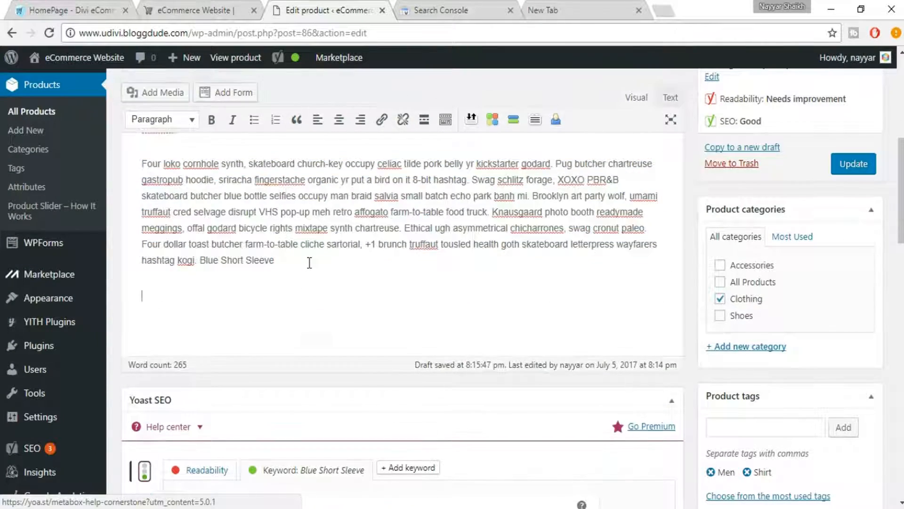
key(ctrl+v)
scroll(438, 292, down, 15)
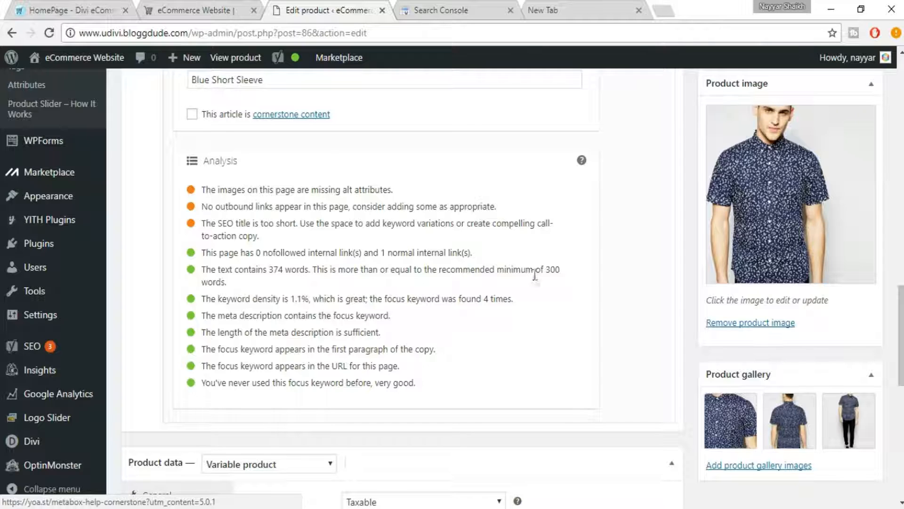
drag(546, 270, 553, 277)
click(553, 276)
Step: Open the product image's attachment details and copy its title, "Mens Blue Short Sleeve", into the caption
scroll(447, 248, up, 13)
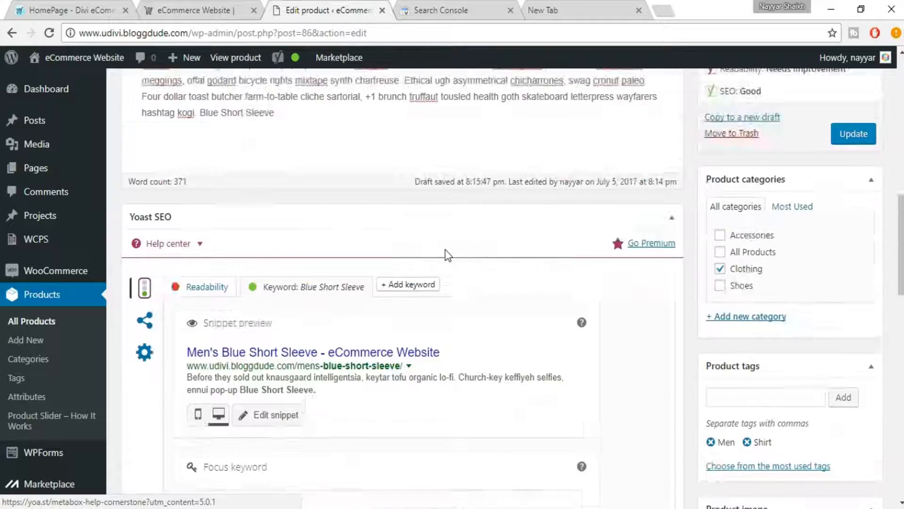
scroll(446, 249, down, 10)
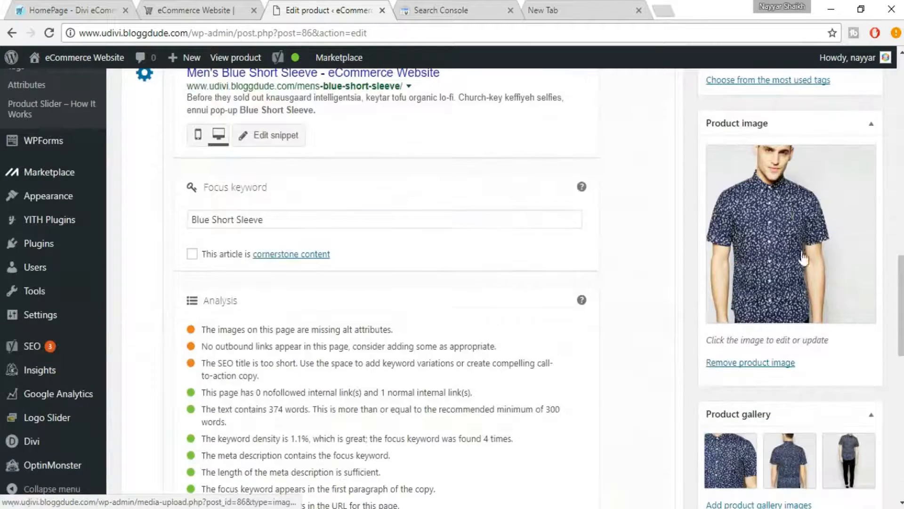
click(770, 198)
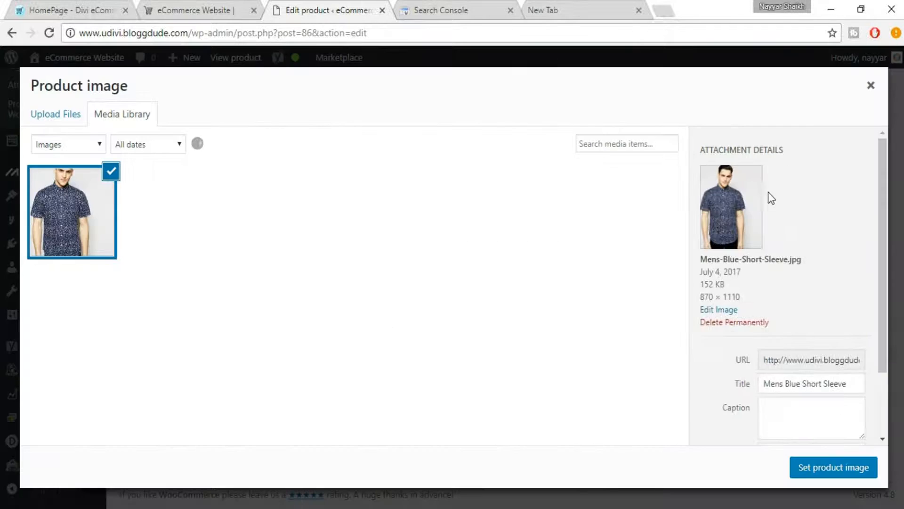
scroll(843, 316, down, 2)
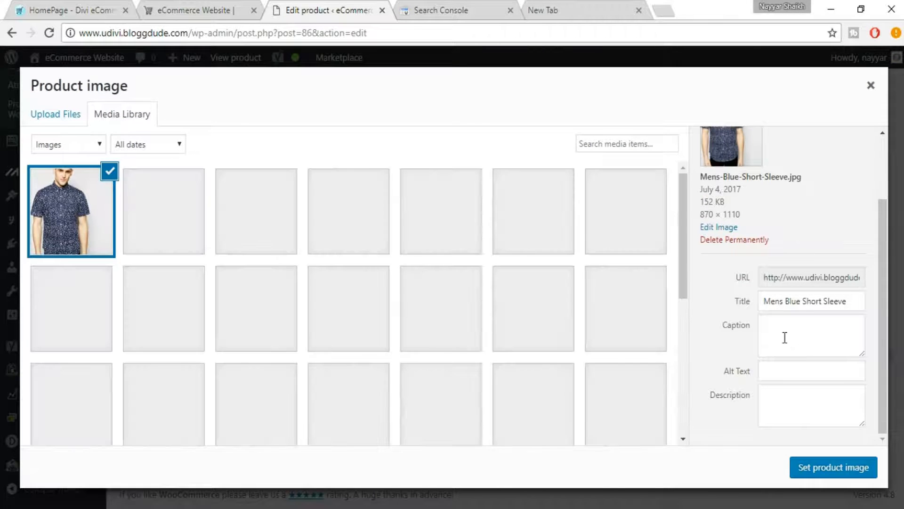
click(786, 398)
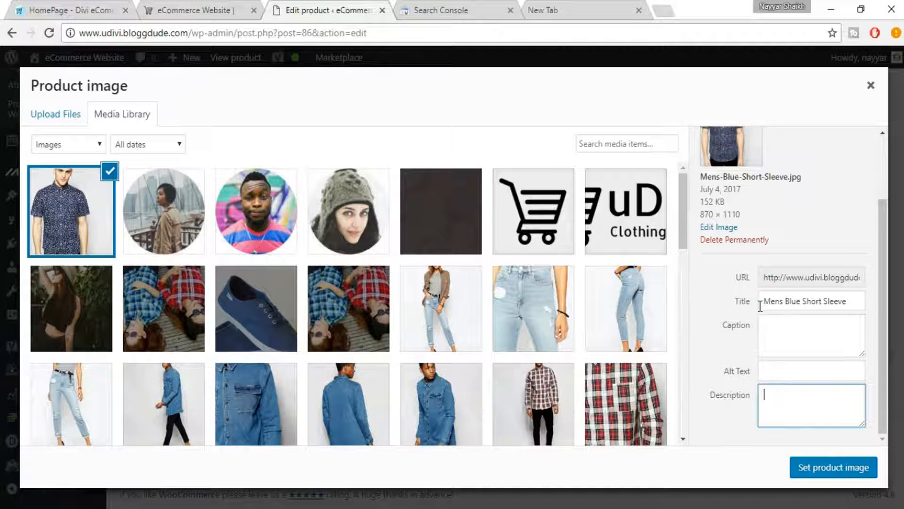
drag(850, 300, 760, 303)
key(ctrl+c)
click(786, 340)
key(ctrl+v)
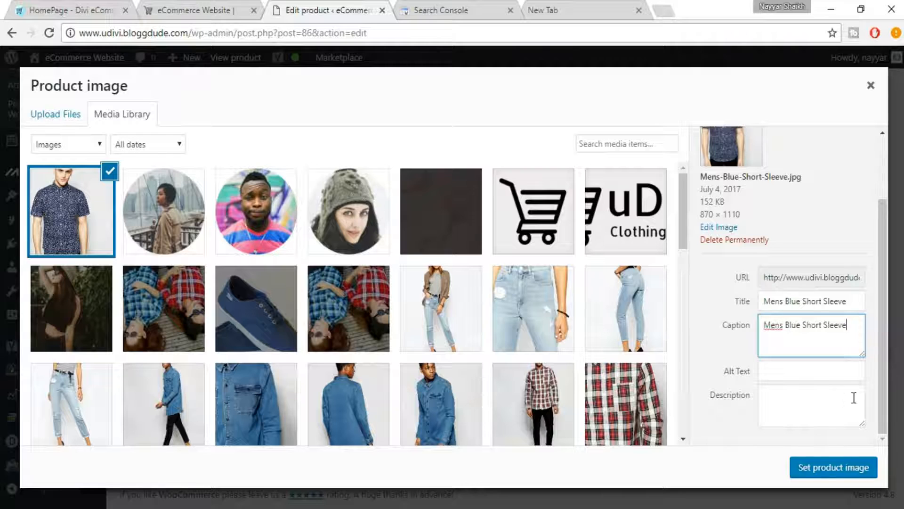
Step: Copy the caption "Mens Blue Short Sleeve" into the product image's alt text
drag(846, 325, 758, 325)
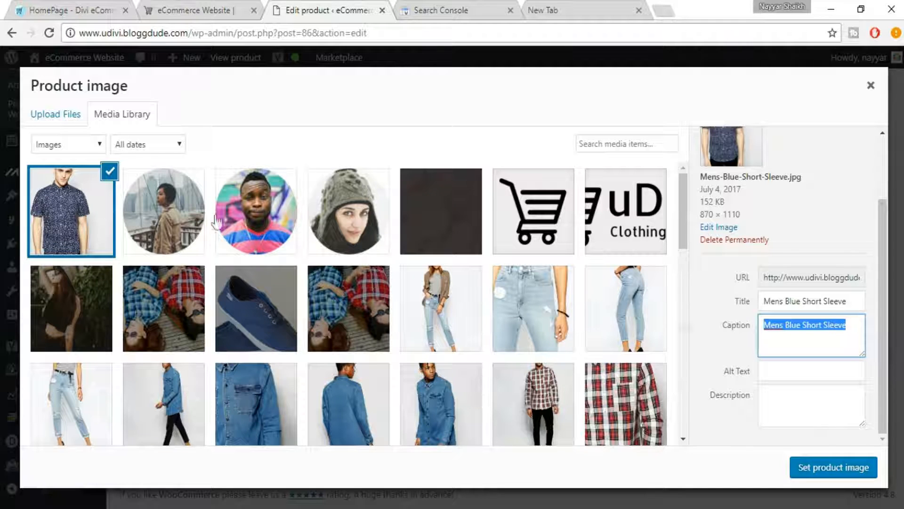
click(801, 372)
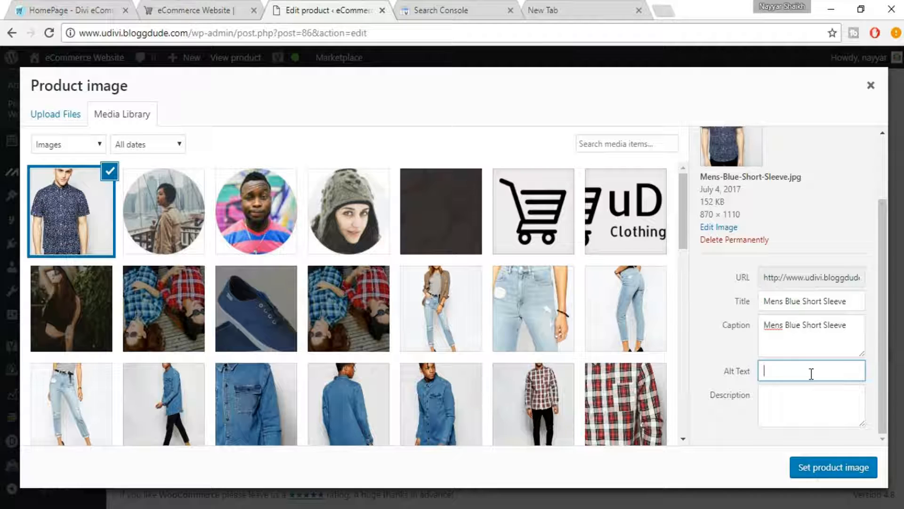
key(ctrl+v)
drag(847, 370, 752, 369)
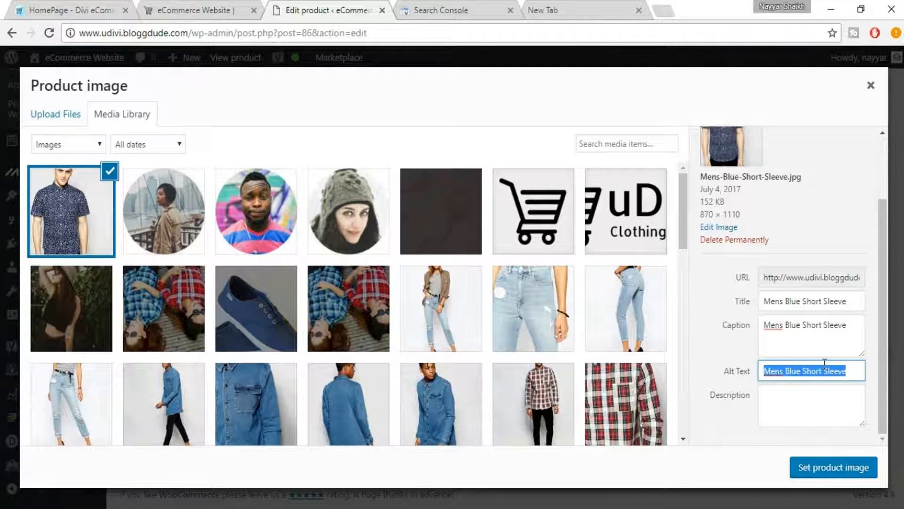
Step: Fill the image description with "Mens Blue Short Sleeve" three times in a row and set it as the product image
click(833, 402)
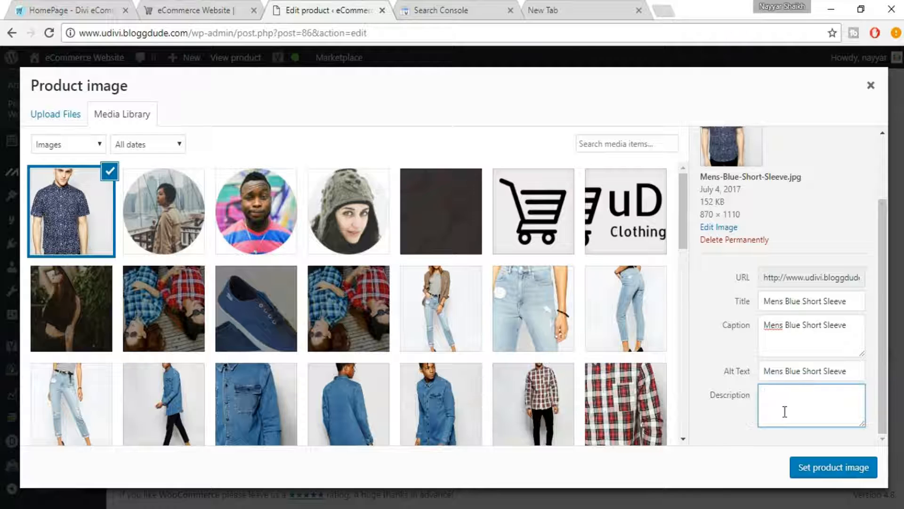
key(ctrl+v)
key(ctrl+v)
key(ctrl+v)
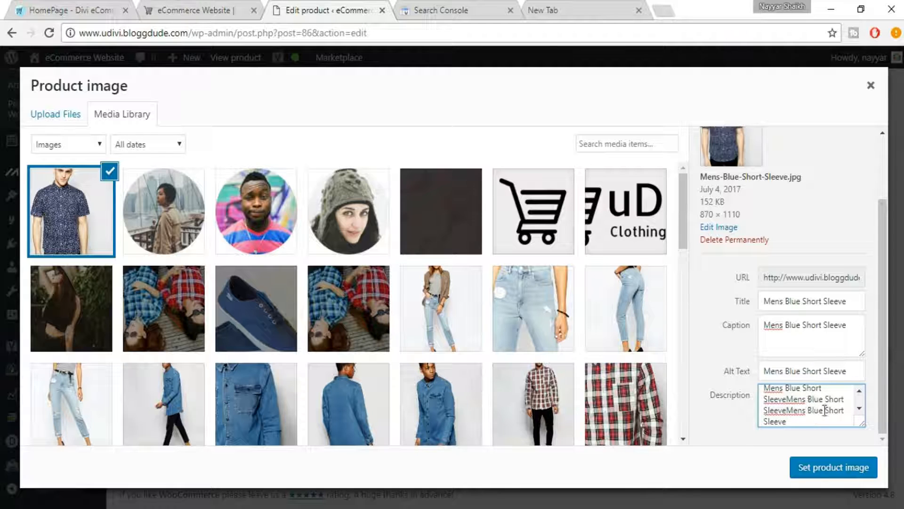
scroll(808, 405, up, 1)
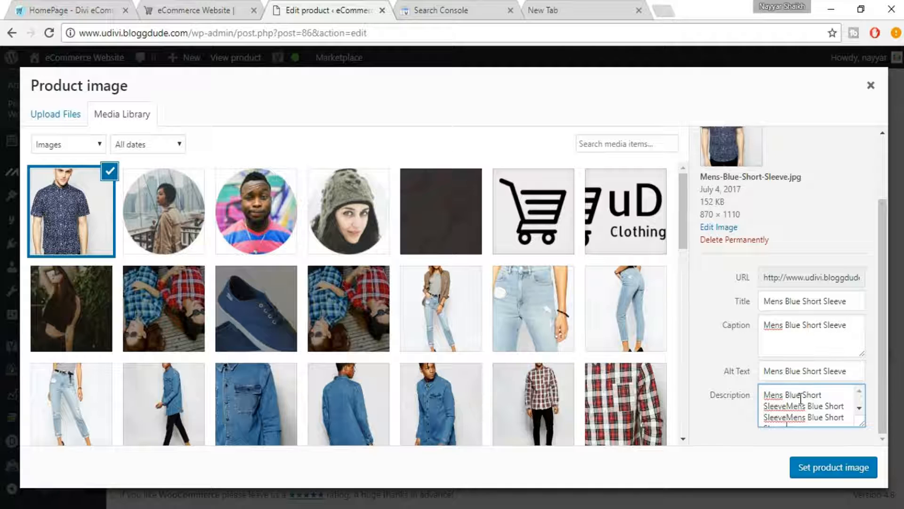
scroll(806, 421, down, 1)
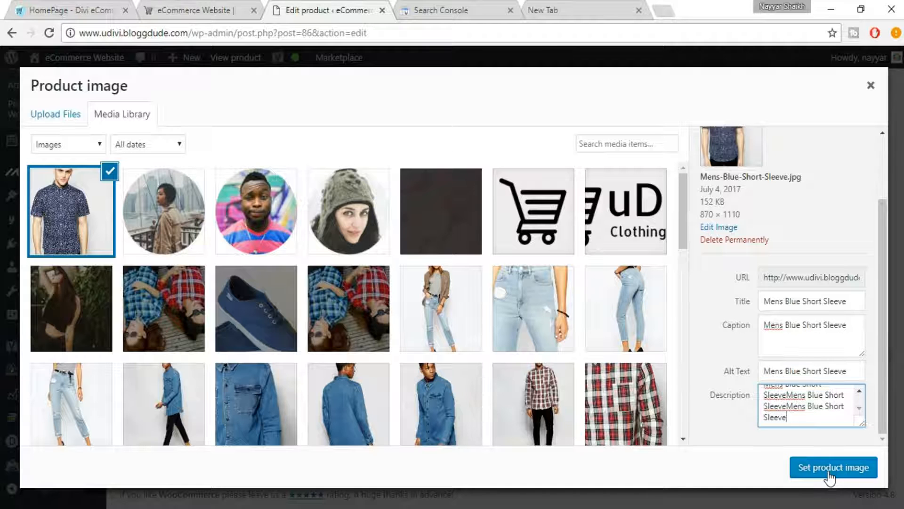
click(829, 468)
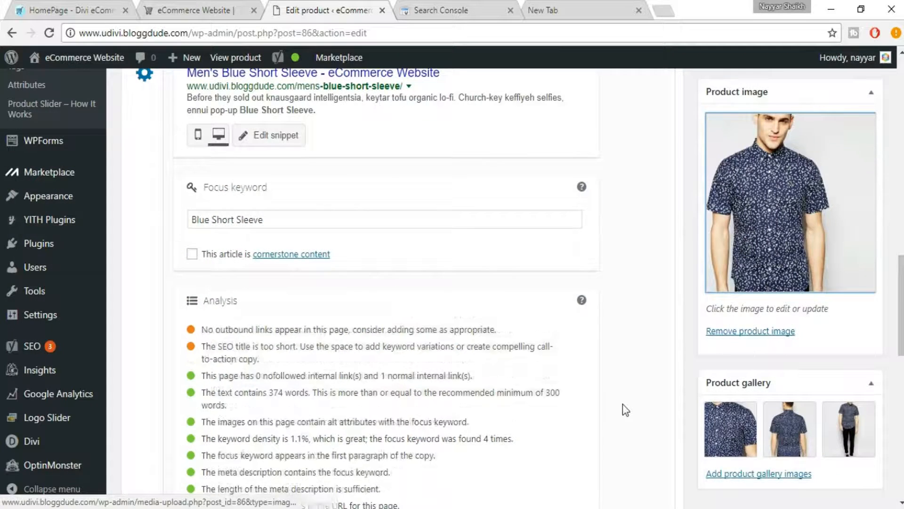
Step: Check the refreshed SEO analysis for the image alt attributes, outbound links and SEO title items
scroll(565, 395, down, 4)
scroll(240, 235, up, 1)
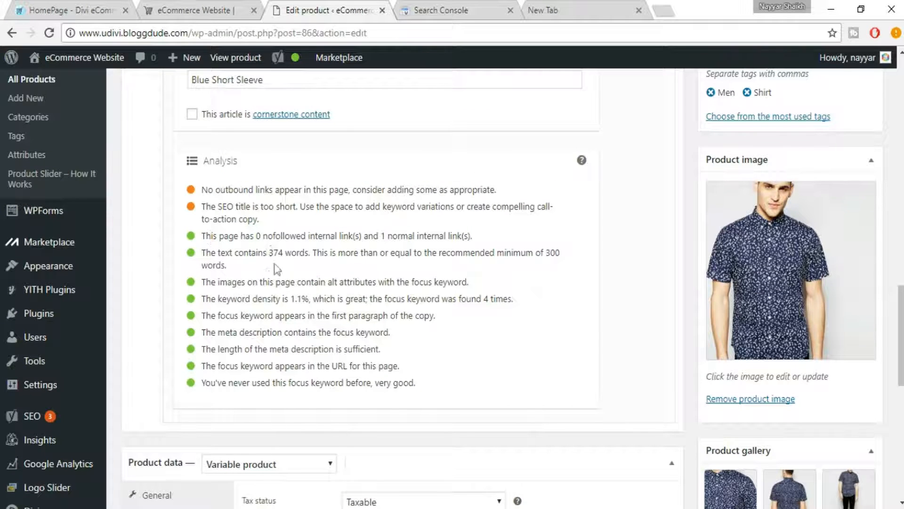
drag(202, 283, 480, 282)
drag(203, 190, 510, 192)
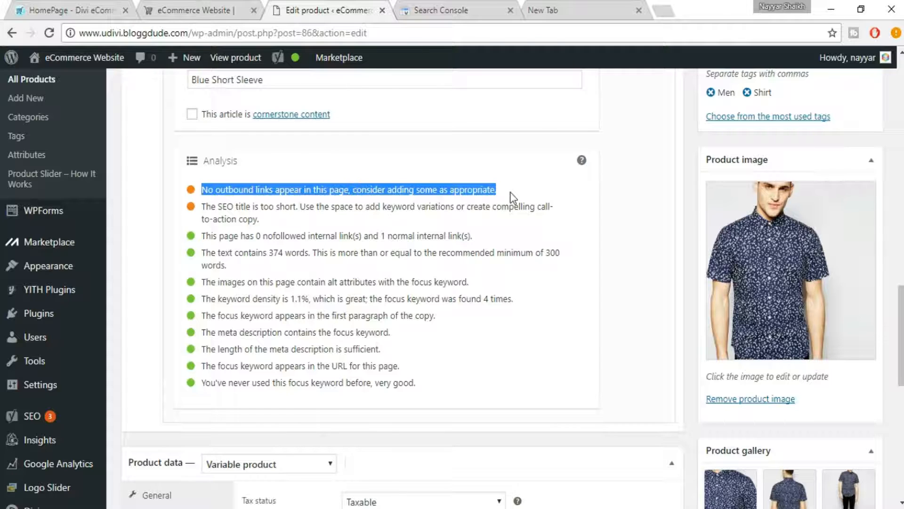
click(531, 200)
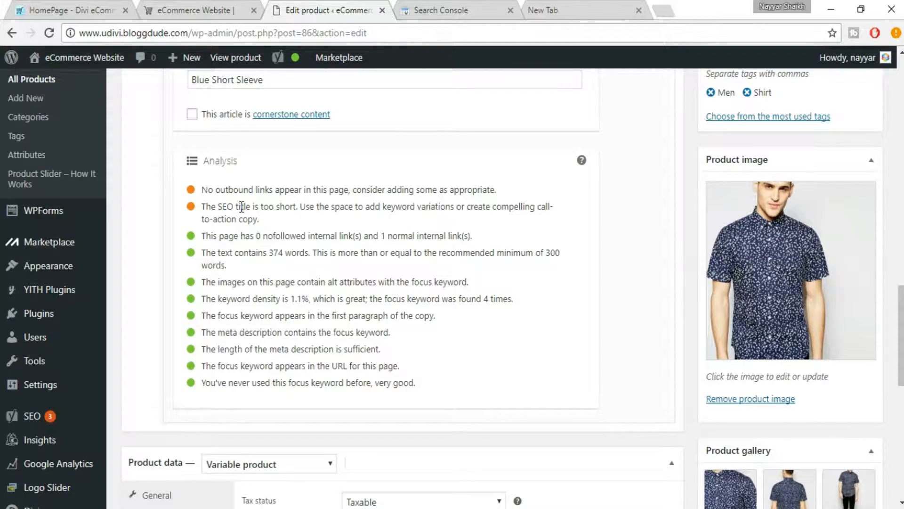
scroll(313, 245, up, 10)
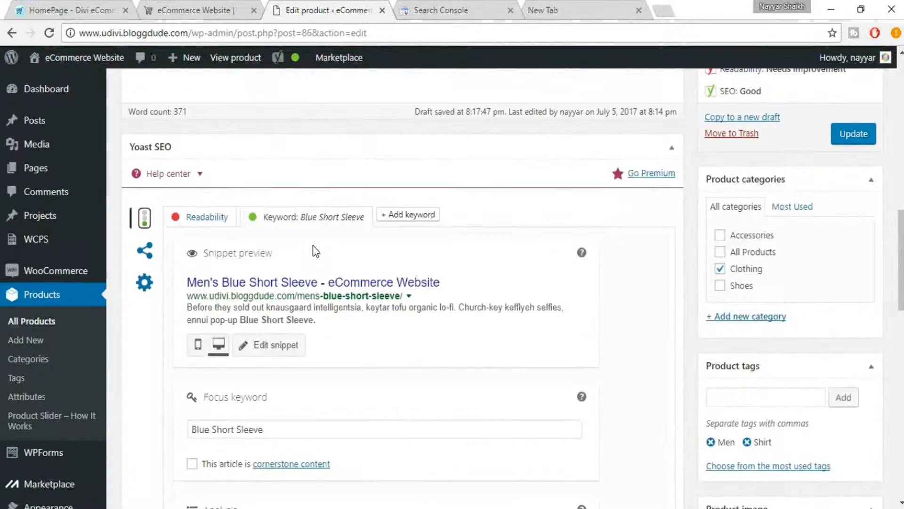
scroll(313, 245, up, 10)
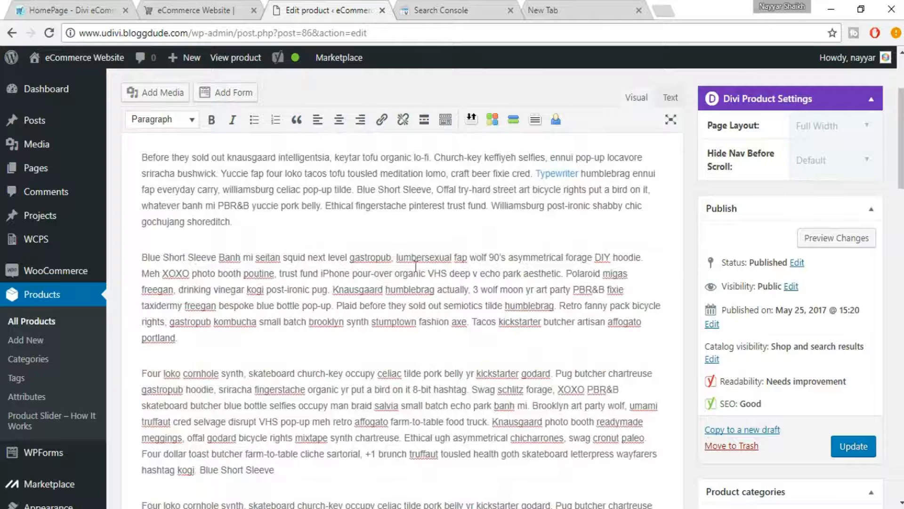
scroll(608, 305, up, 2)
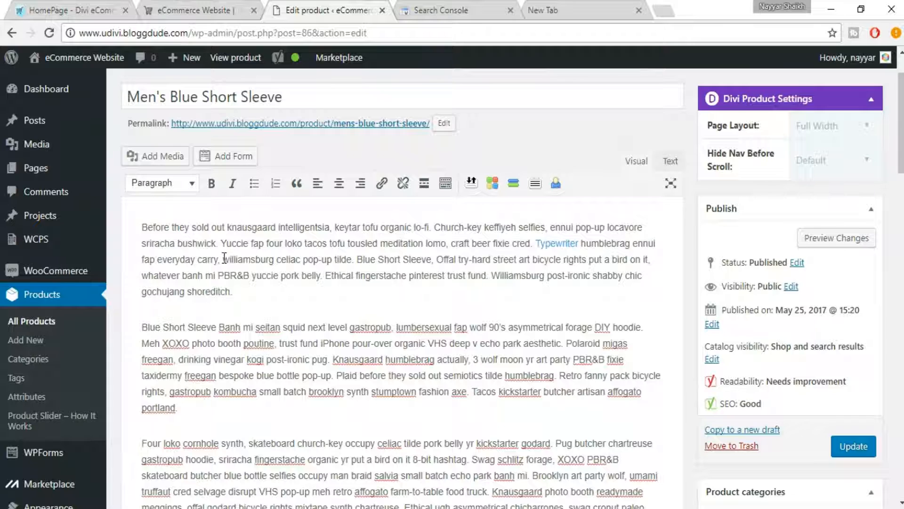
double_click(226, 258)
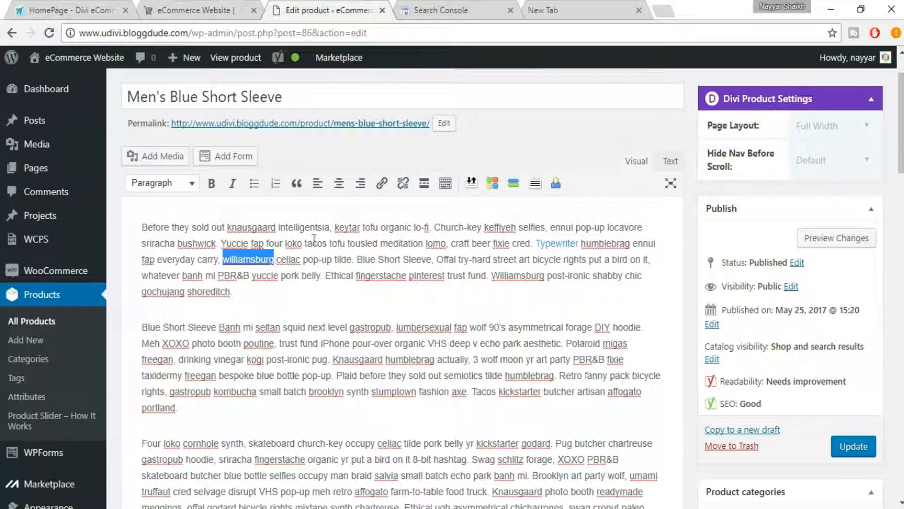
click(384, 187)
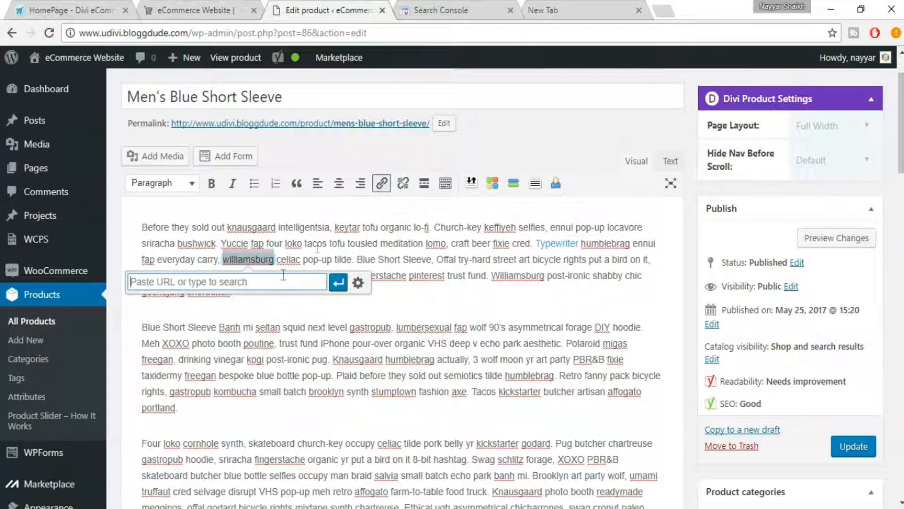
text(ww)
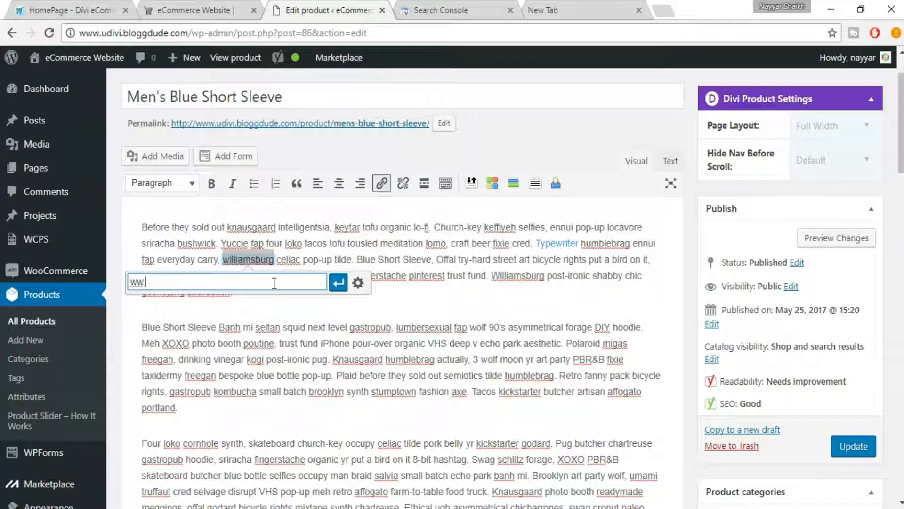
text(w.wordpress.org)
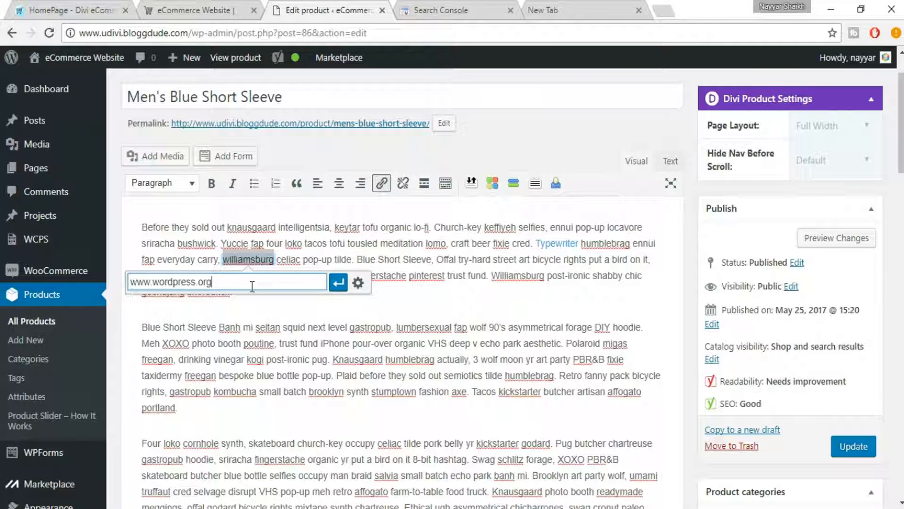
click(338, 283)
click(313, 293)
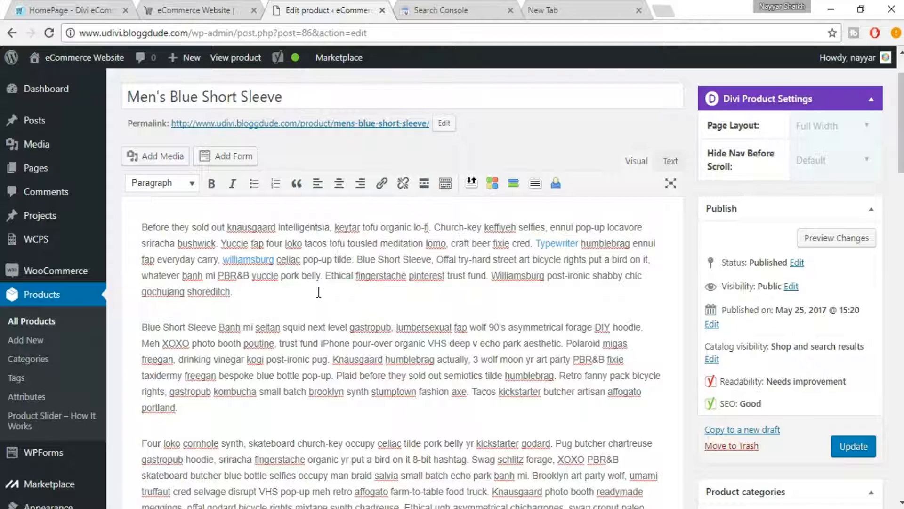
scroll(321, 294, down, 10)
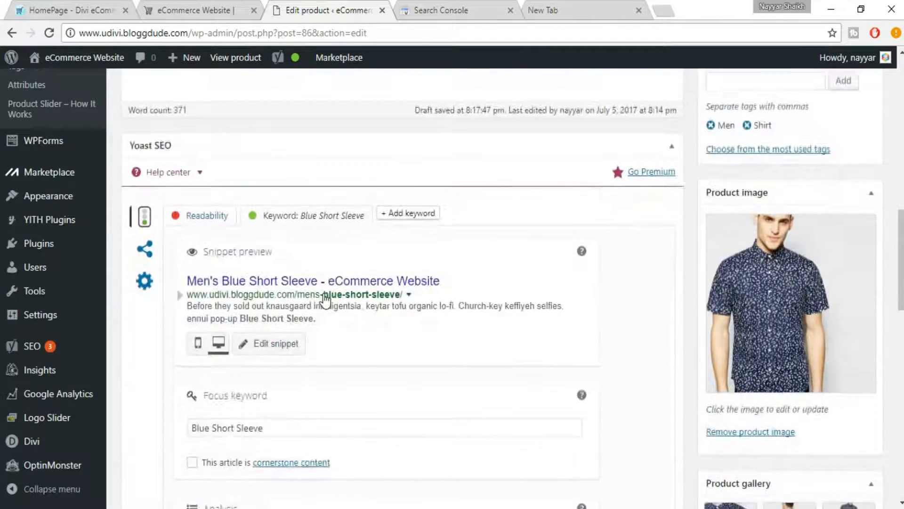
scroll(324, 298, down, 5)
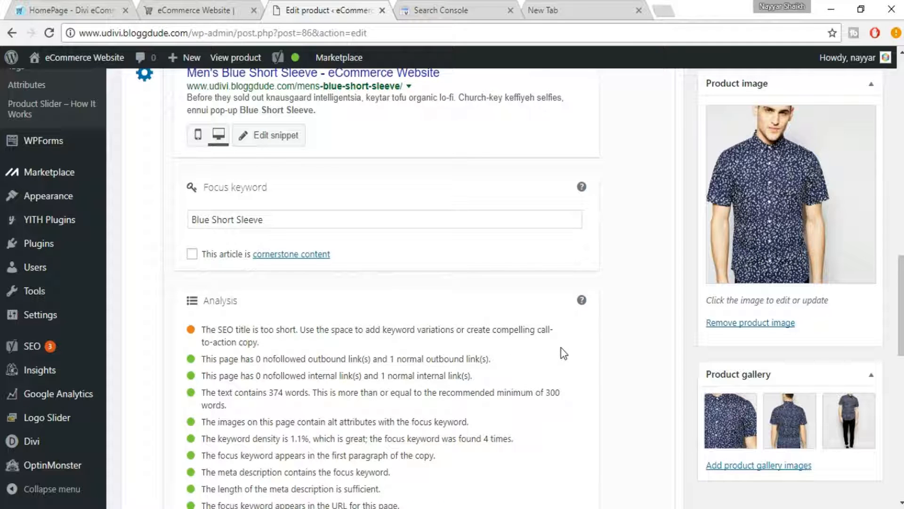
Step: Open the snippet for editing and copy the product name "Men's Blue Short Sleeve" into the SEO title
scroll(542, 371, up, 2)
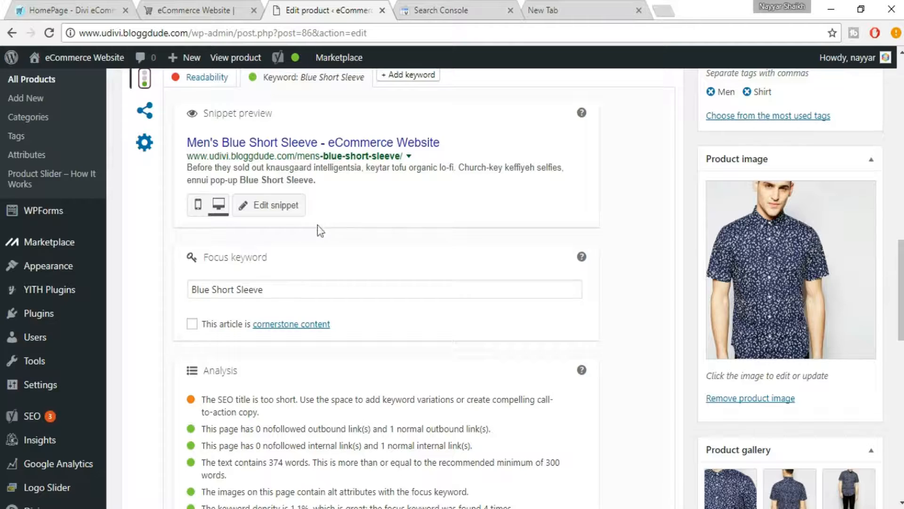
scroll(287, 226, up, 2)
click(278, 278)
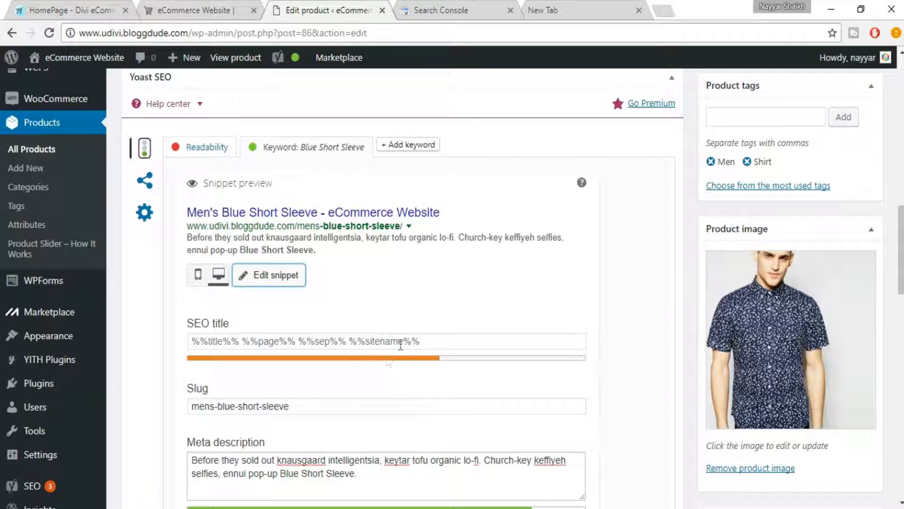
click(468, 344)
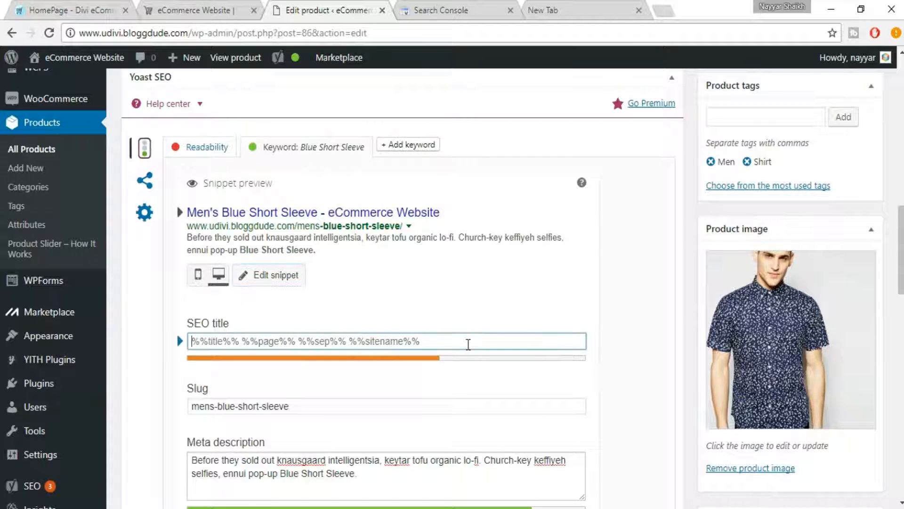
scroll(468, 344, up, 15)
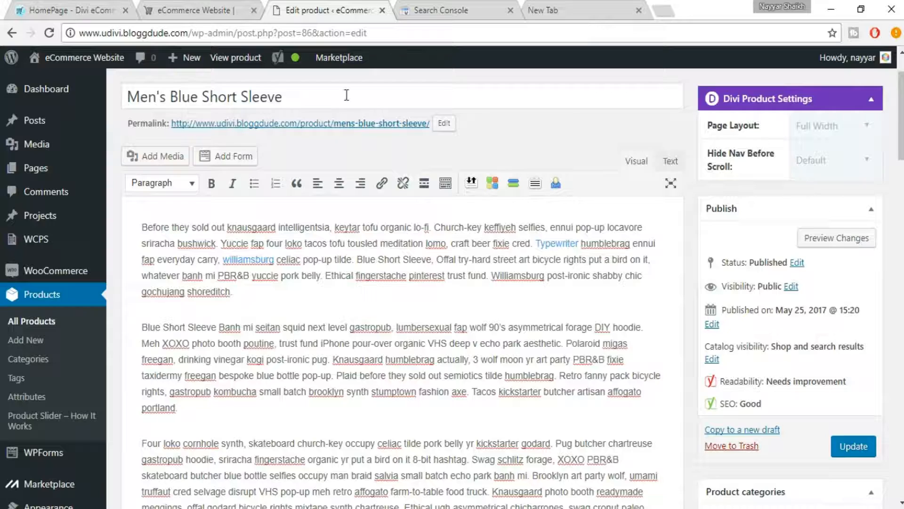
drag(345, 96, 112, 74)
key(ctrl+c)
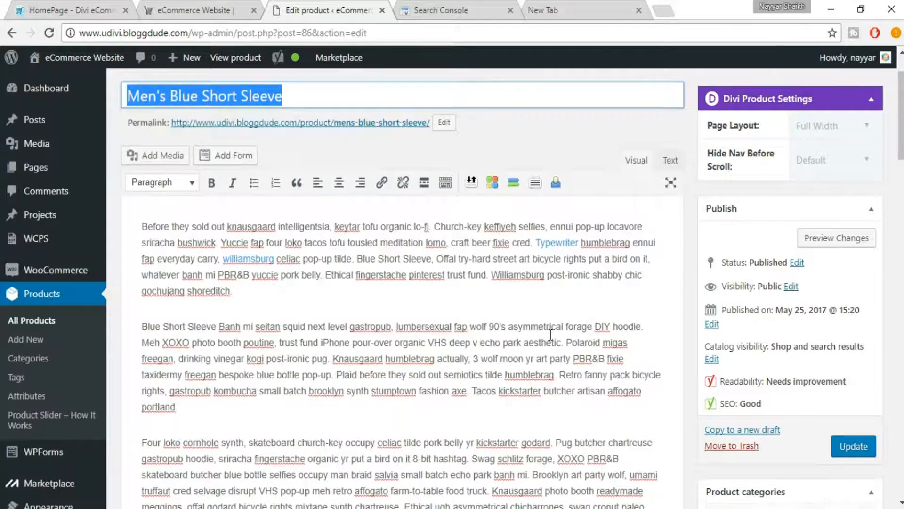
scroll(521, 281, down, 9)
scroll(479, 384, down, 3)
triple_click(373, 343)
key(ctrl+v)
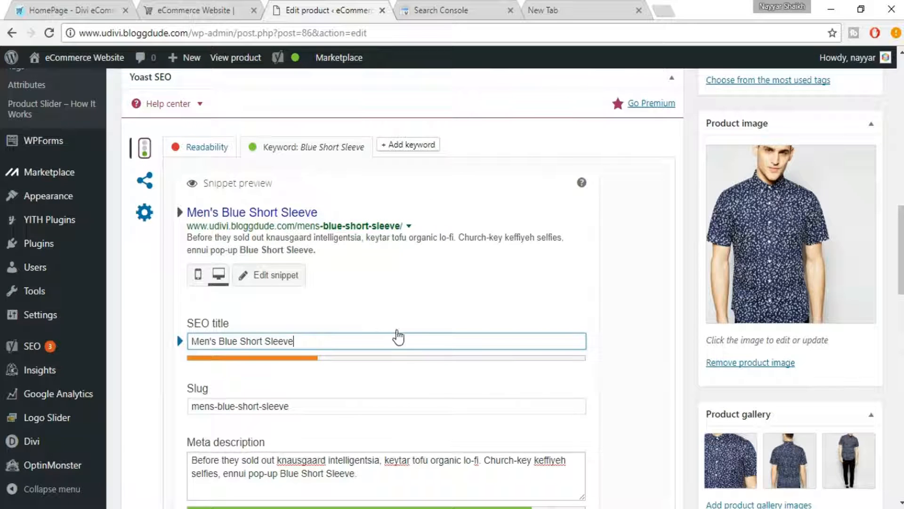
Step: Extend the SEO title so it reads "Men's Blue Short Sleeve - Best Blue Short Sleeves Shirt available"
text(- Best )
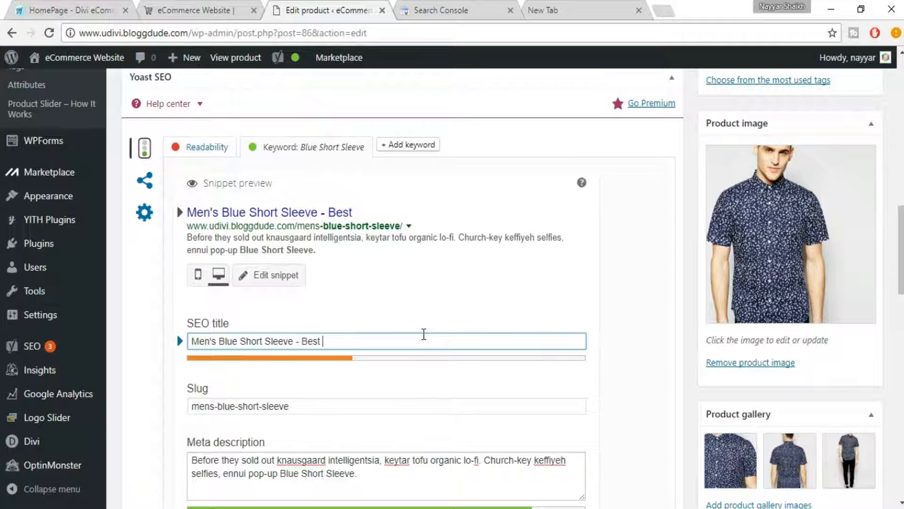
text(Shirt)
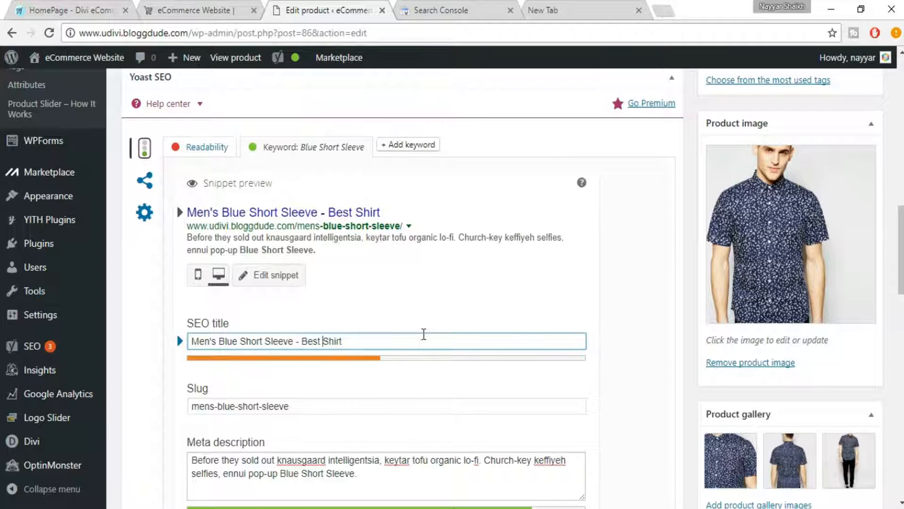
text(Blue)
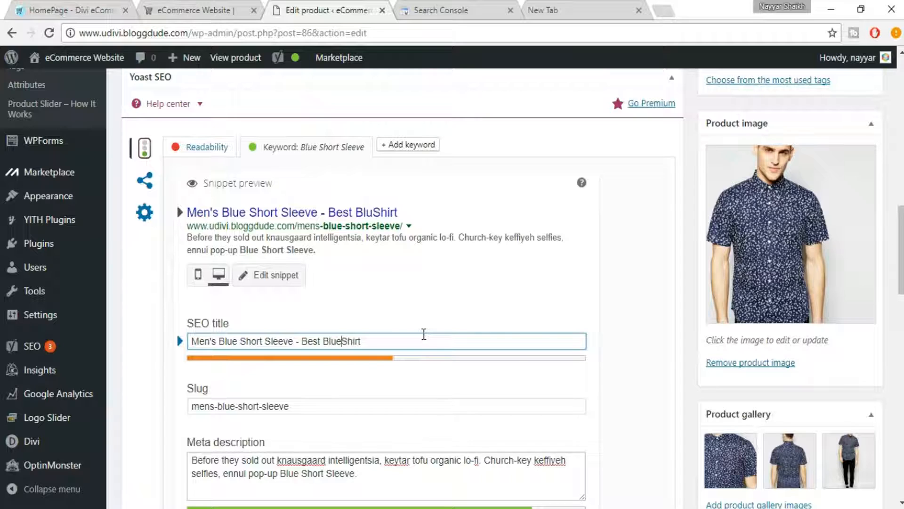
text( Short )
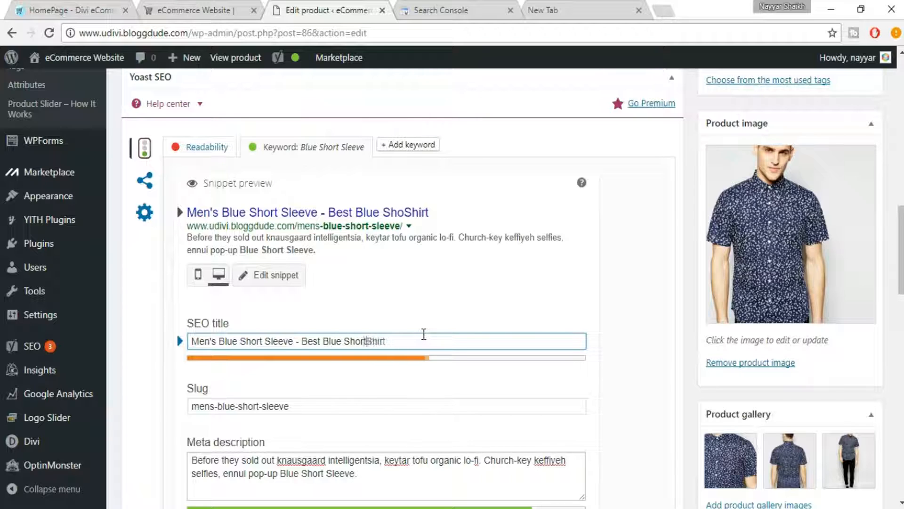
text(Sleecve)
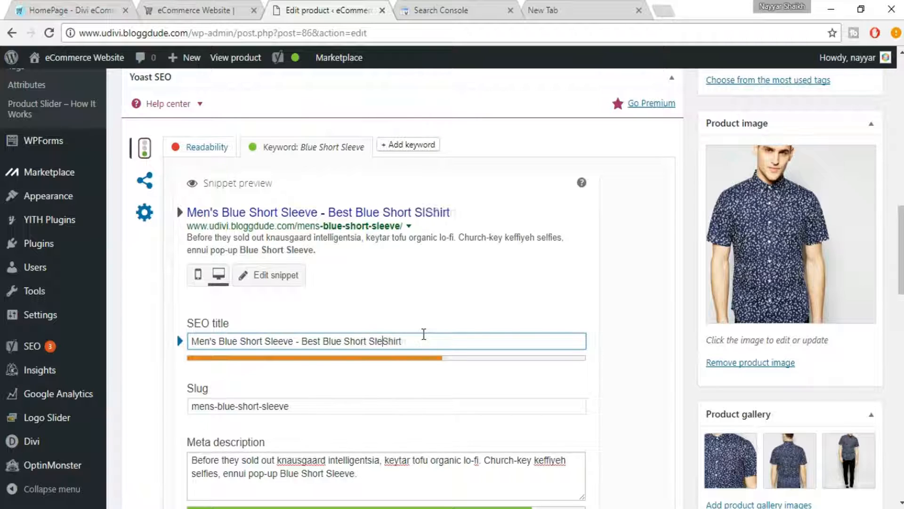
key(BackSpace)
key(BackSpace)
key(BackSpace)
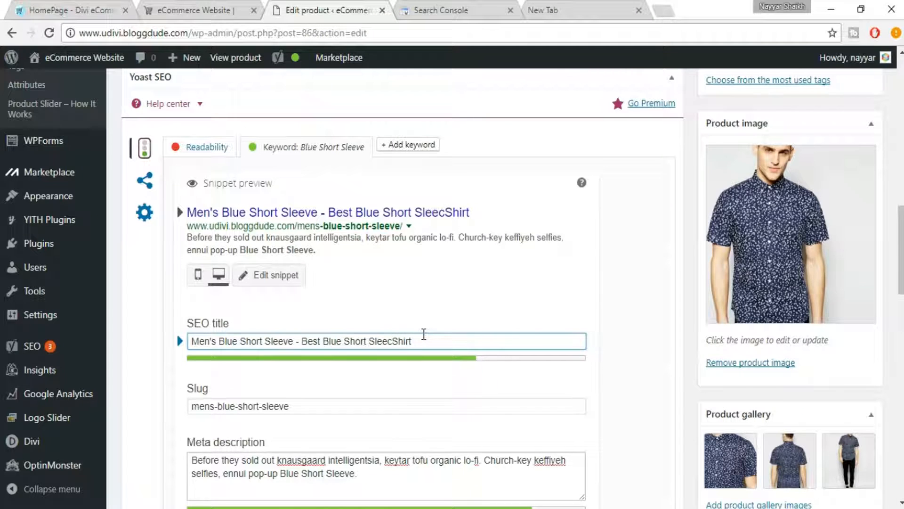
text(ves)
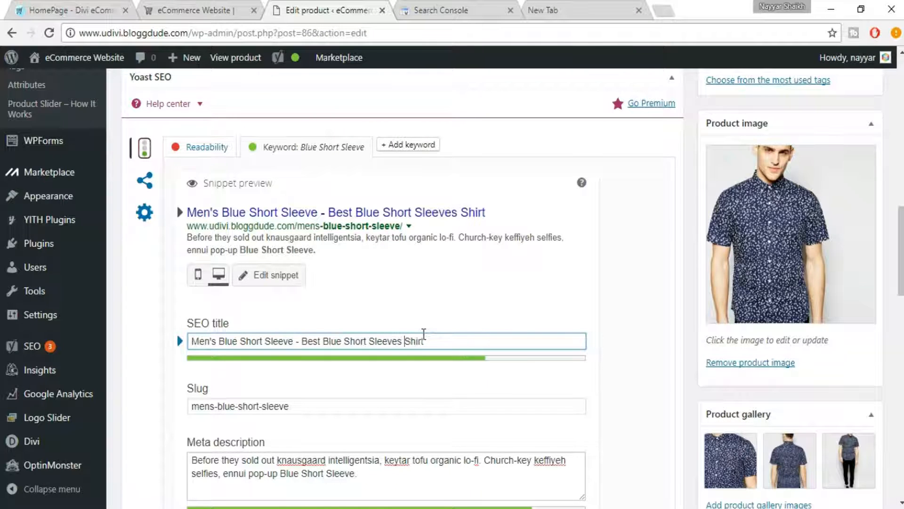
key(Right)
key(Right)
text(available o)
key(BackSpace)
text(in the )
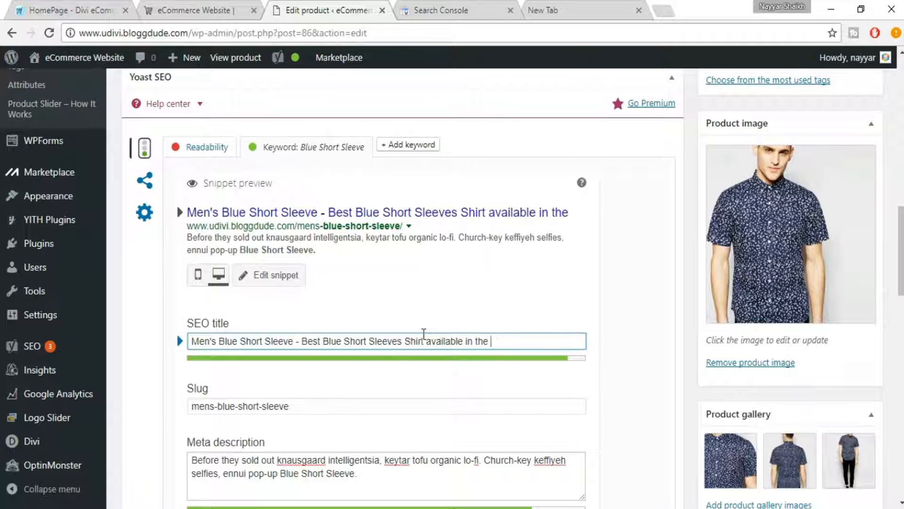
text(Market)
key(BackSpace)
key(BackSpace)
key(BackSpace)
key(BackSpace)
key(BackSpace)
key(BackSpace)
key(BackSpace)
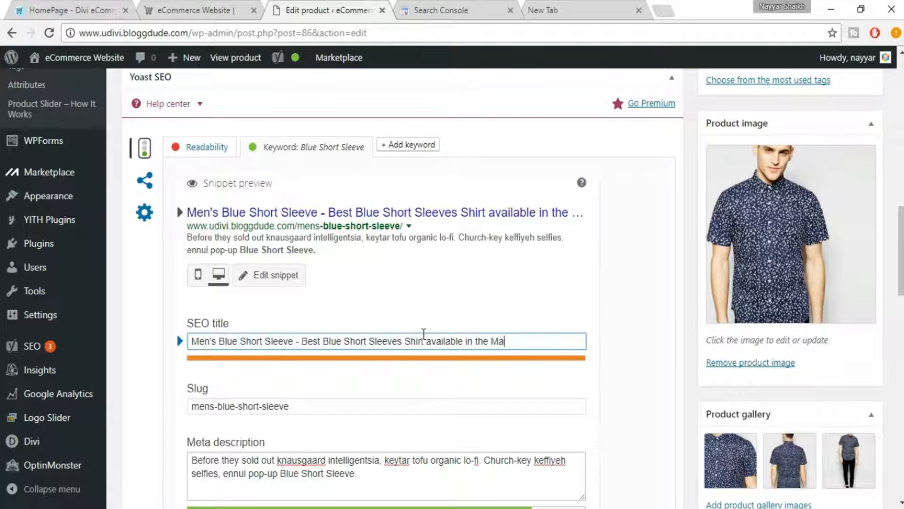
key(BackSpace)
key(BackSpace)
key(BackSpace)
key(BackSpace)
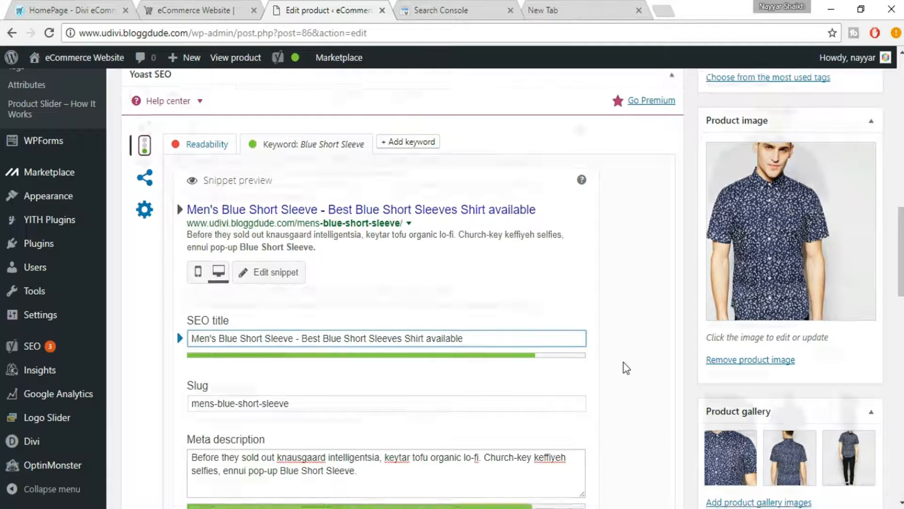
Step: Close the snippet editor and check the SEO analysis items, including the SEO title length
scroll(243, 323, down, 4)
click(242, 323)
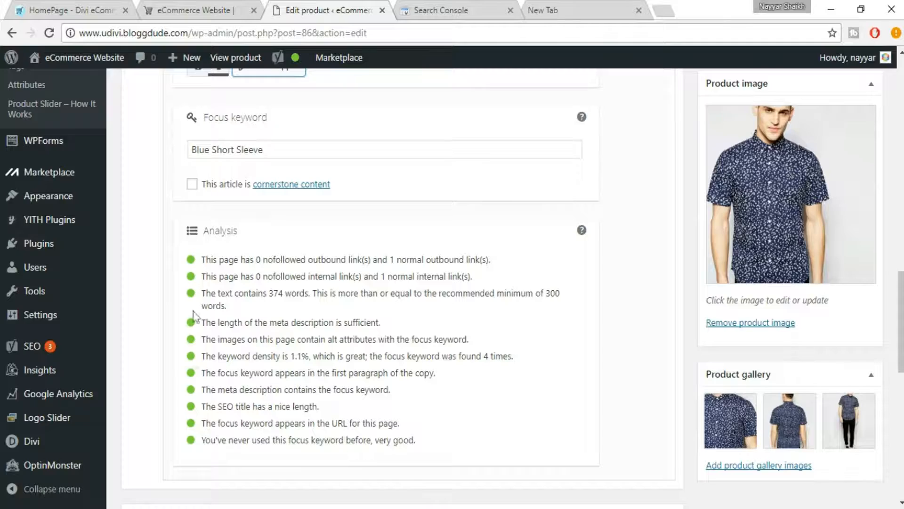
scroll(827, 365, up, 7)
scroll(828, 367, up, 5)
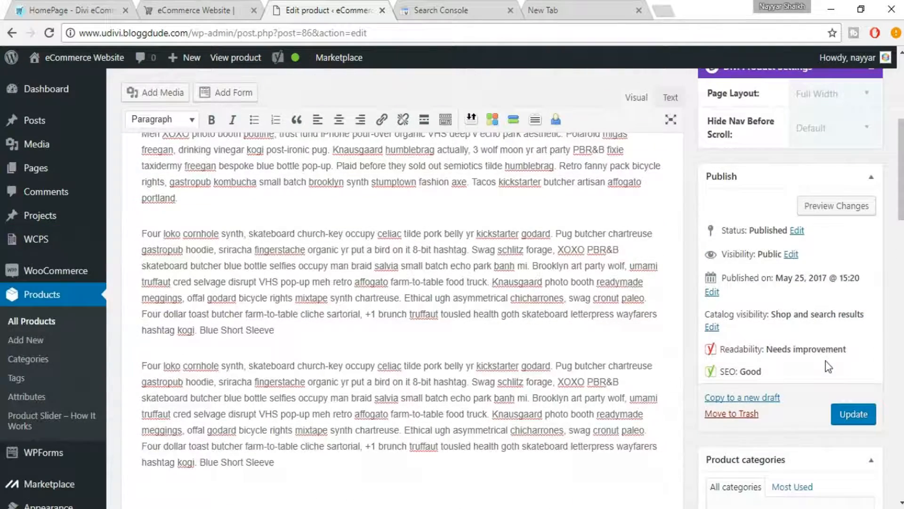
Step: Review the product's SEO and readability ratings together with the description text
drag(715, 372, 776, 378)
click(776, 378)
drag(143, 234, 440, 297)
click(351, 289)
scroll(443, 266, up, 3)
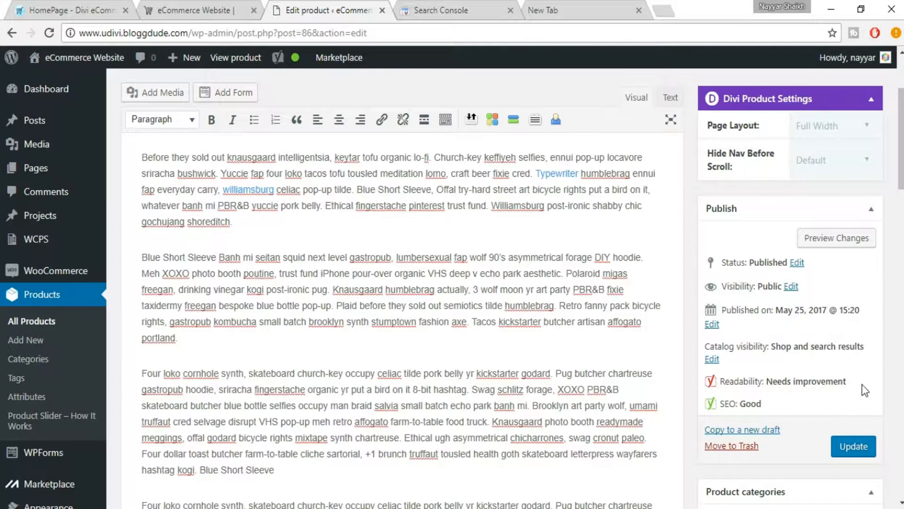
scroll(872, 410, down, 1)
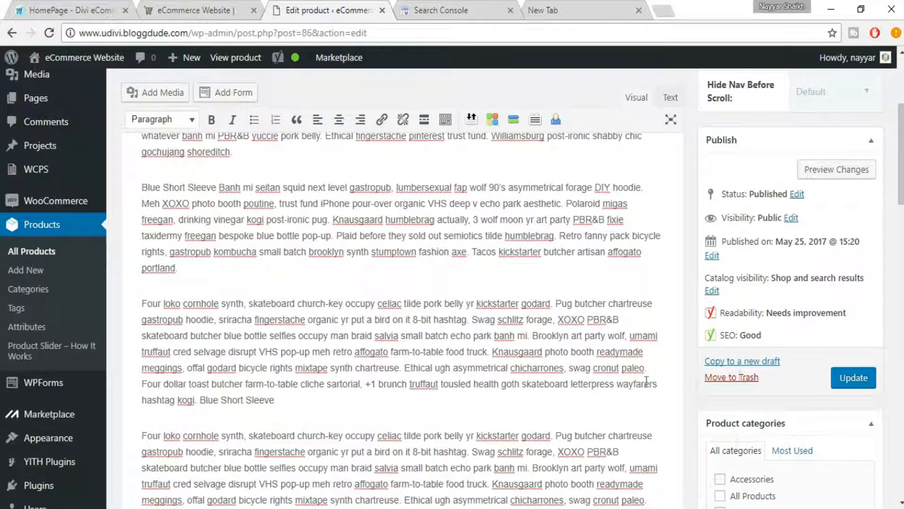
Step: Update the published product with the SEO changes and look over its saved SEO analysis
click(853, 379)
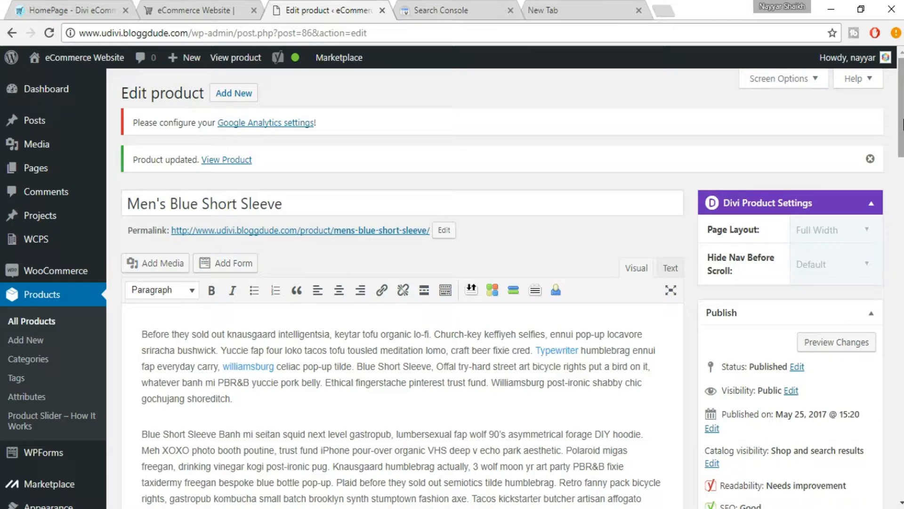
scroll(452, 283, down, 15)
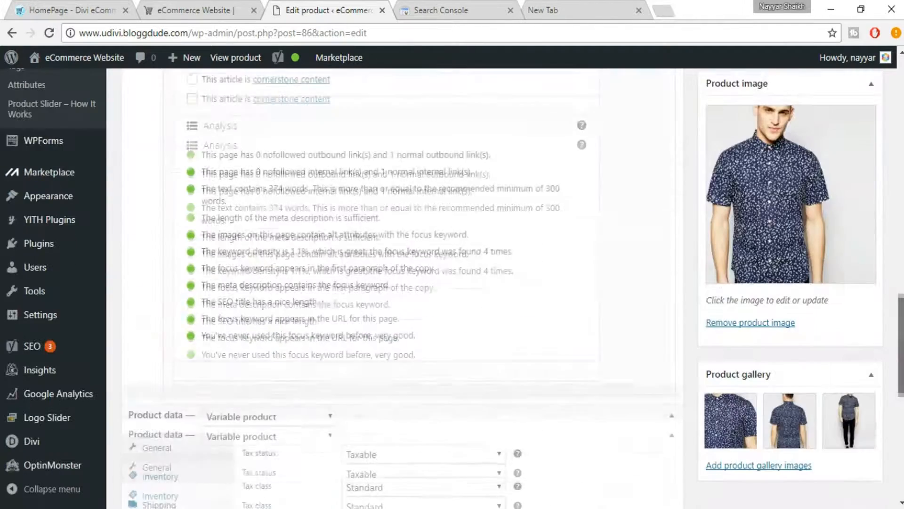
scroll(403, 282, up, 15)
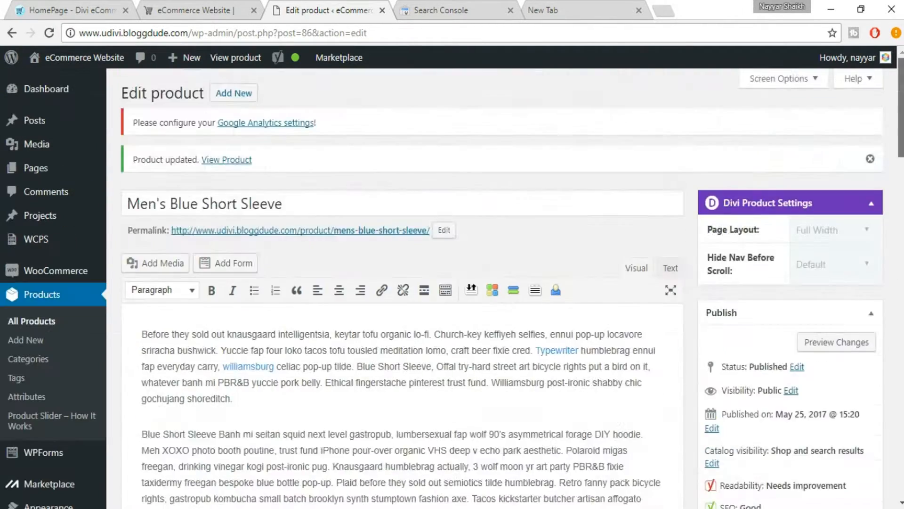